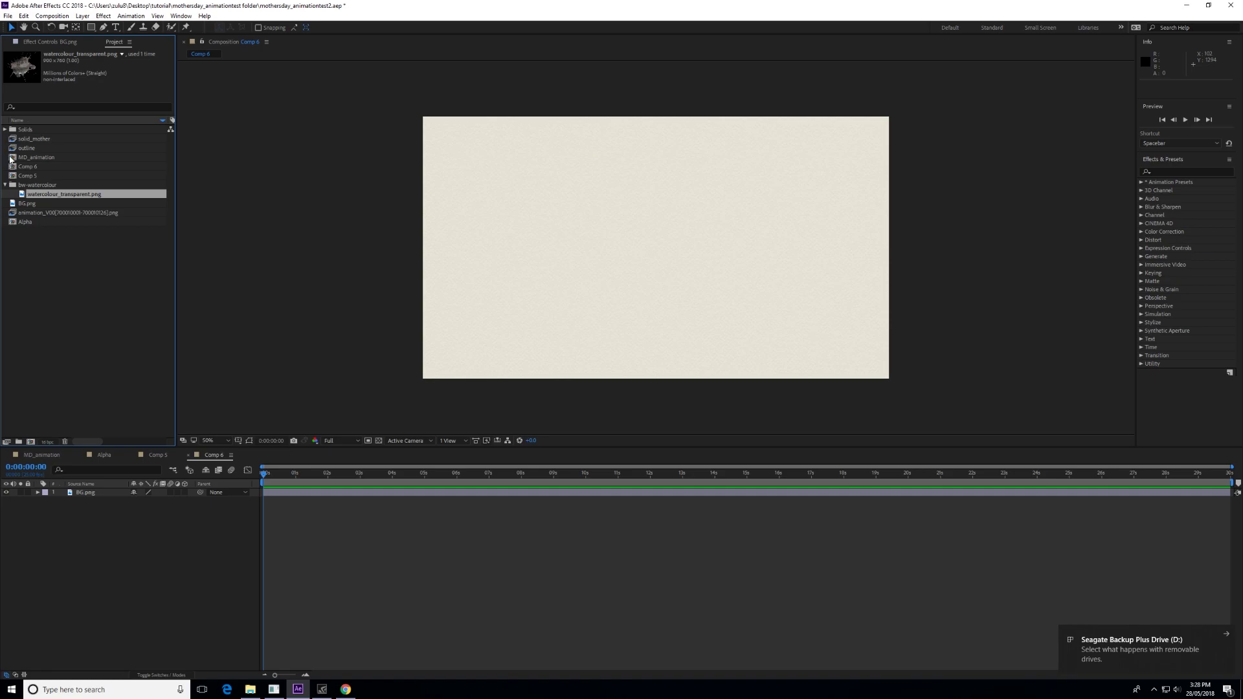
# Add the outline footage to Comp 6 above the background and set its scale to 38.6%
pyautogui.moveTo(27, 148); pyautogui.dragTo(662, 251)
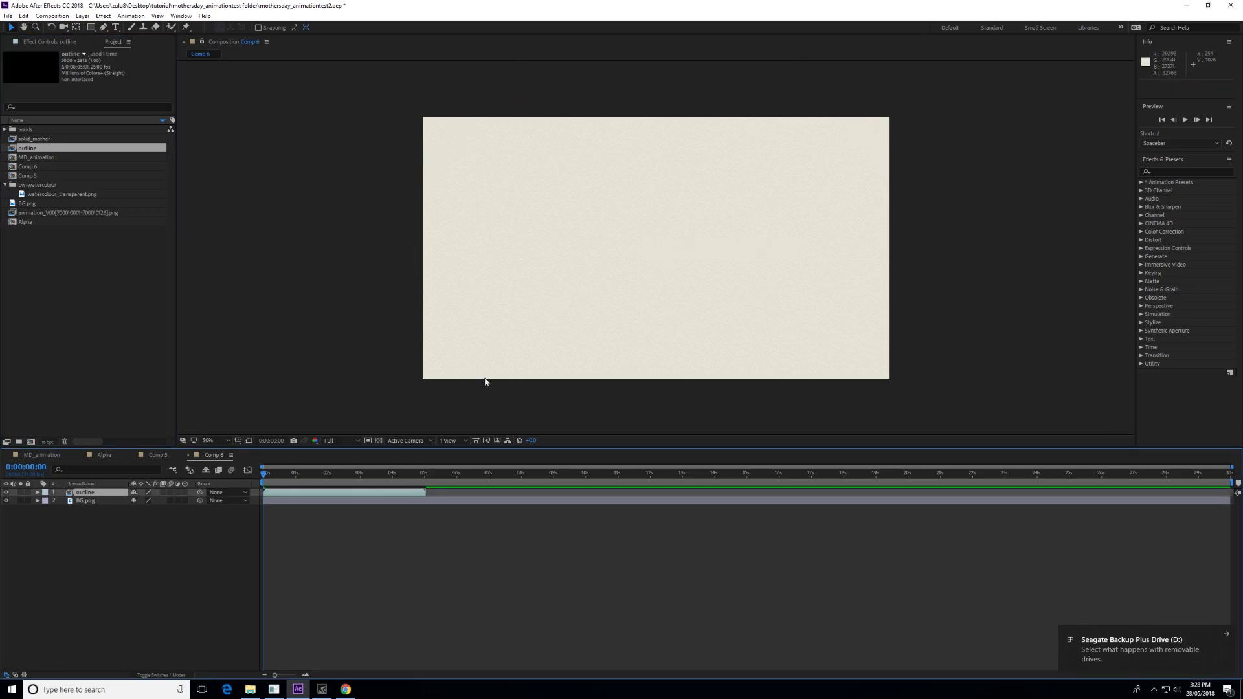
pyautogui.moveTo(295, 478)
pyautogui.mouseDown()
pyautogui.moveTo(357, 479)
pyautogui.moveTo(305, 479)
pyautogui.moveTo(316, 479)
pyautogui.mouseUp()
pyautogui.press('s')
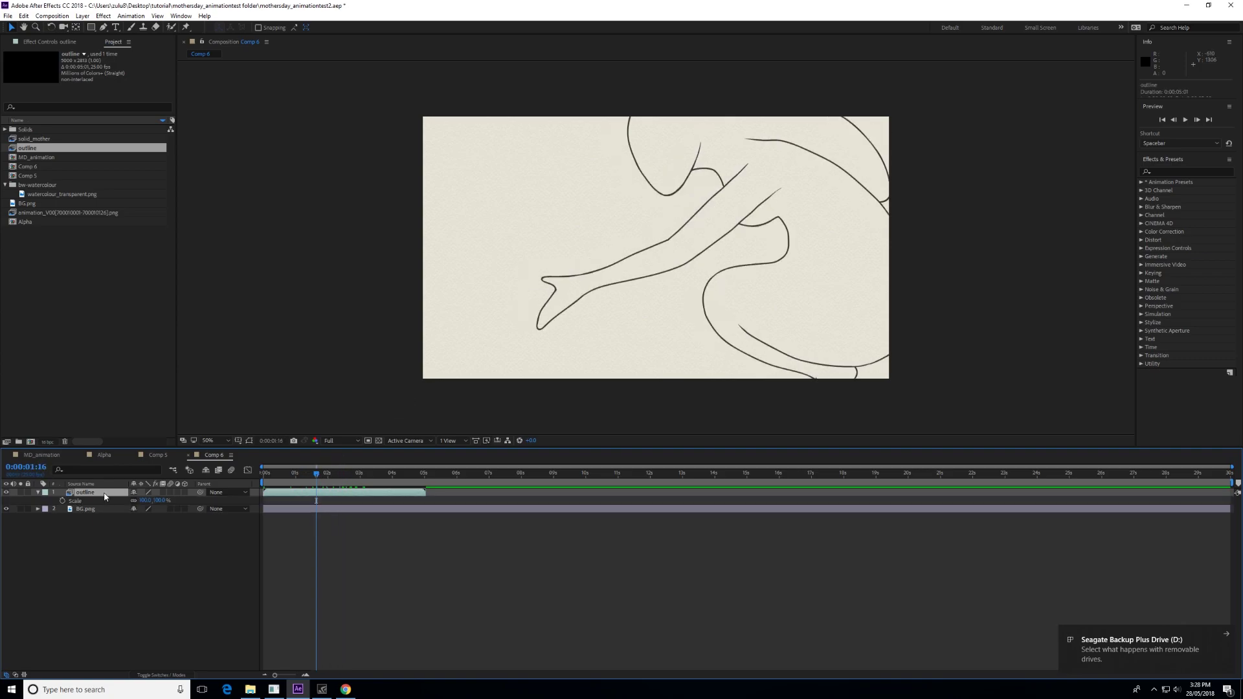
pyautogui.click(145, 500)
pyautogui.write('38.6')
pyautogui.press('Return')
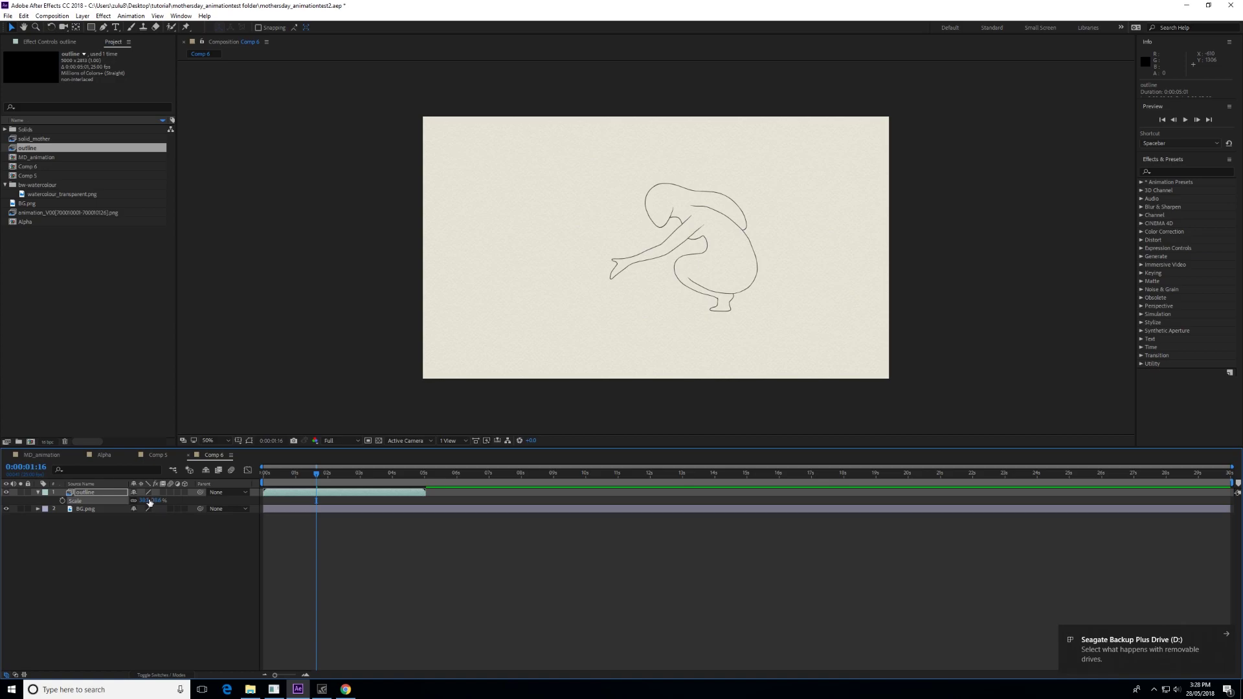
# Set the outline layer's position to 966, 543 and preview the line animation from the start
pyautogui.click(98, 495)
pyautogui.press('p')
pyautogui.click(137, 501)
pyautogui.write('966')
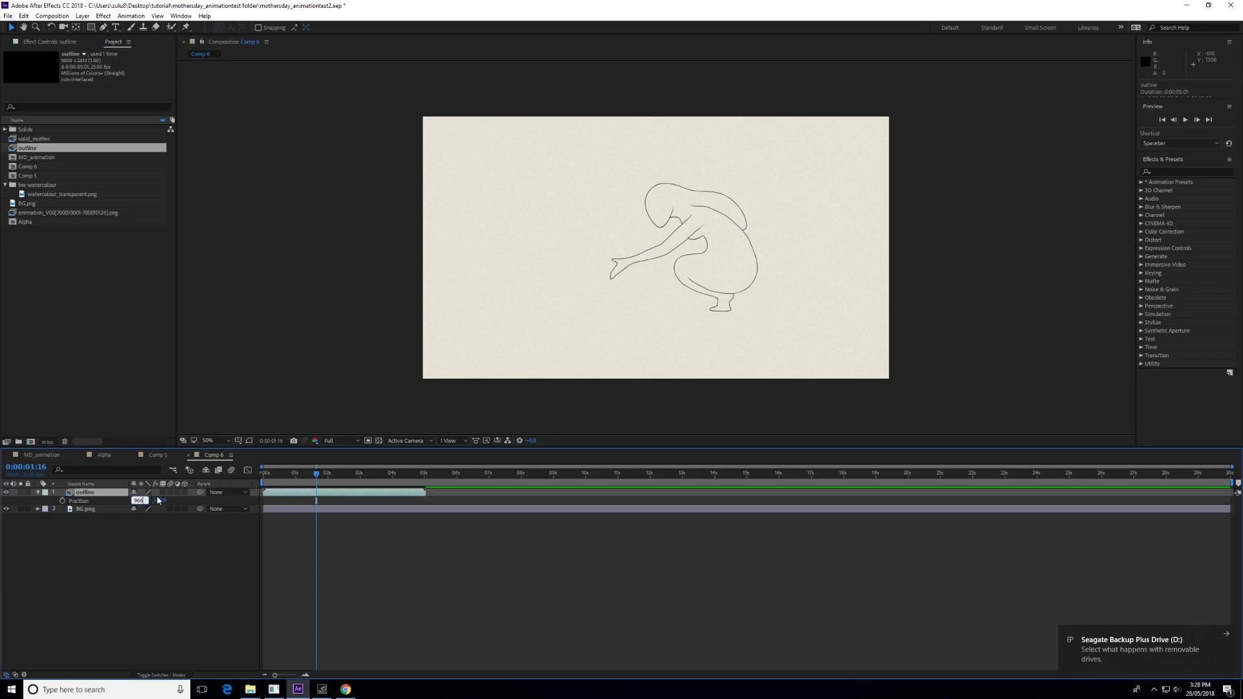
pyautogui.press('Return')
pyautogui.click(153, 501)
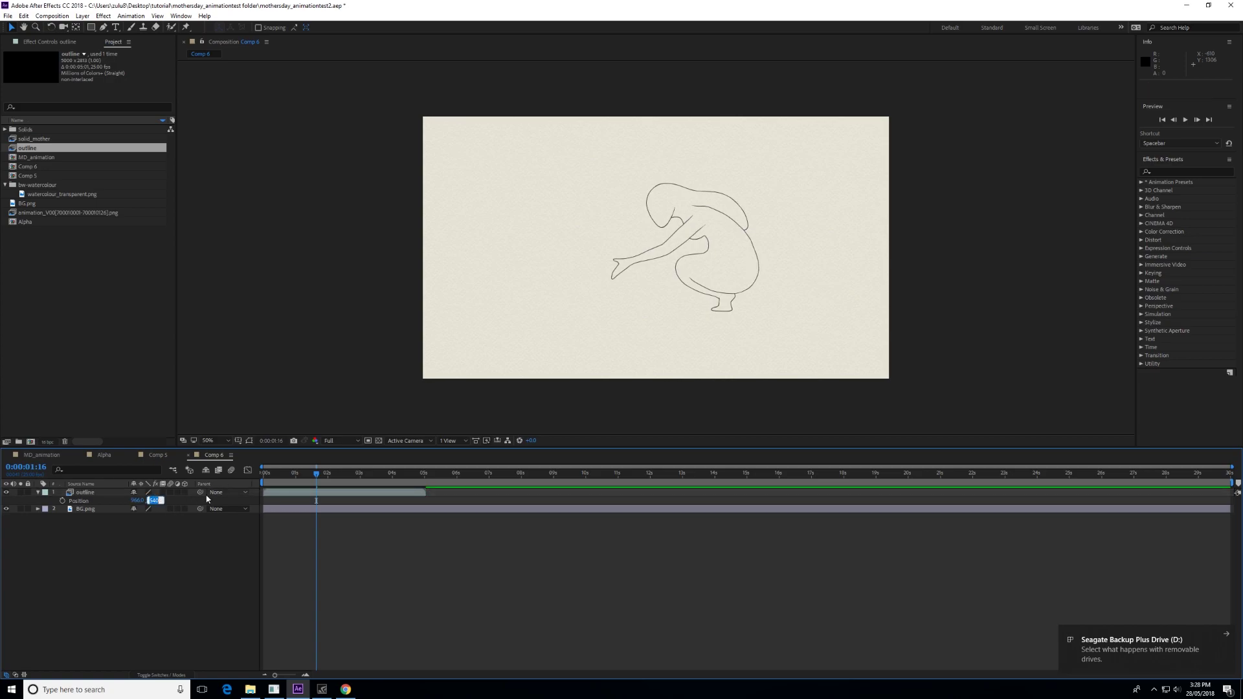
pyautogui.write('543')
pyautogui.press('Return')
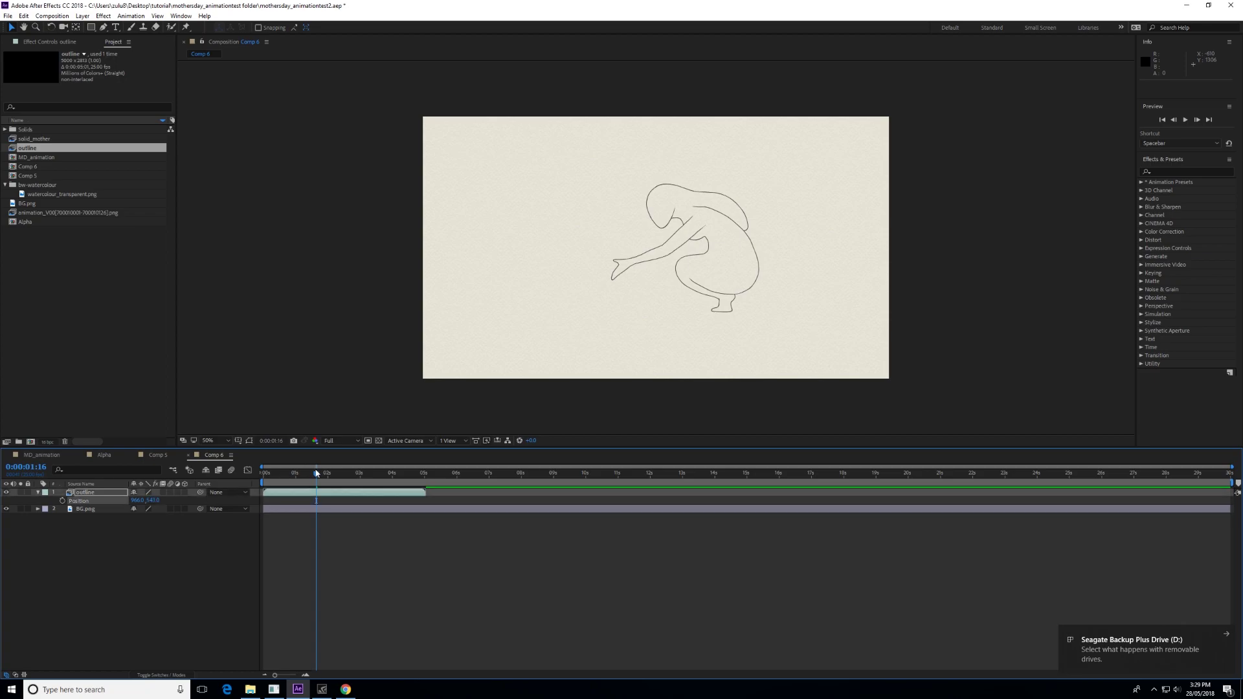
pyautogui.moveTo(316, 473); pyautogui.dragTo(264, 475)
pyautogui.press('space')
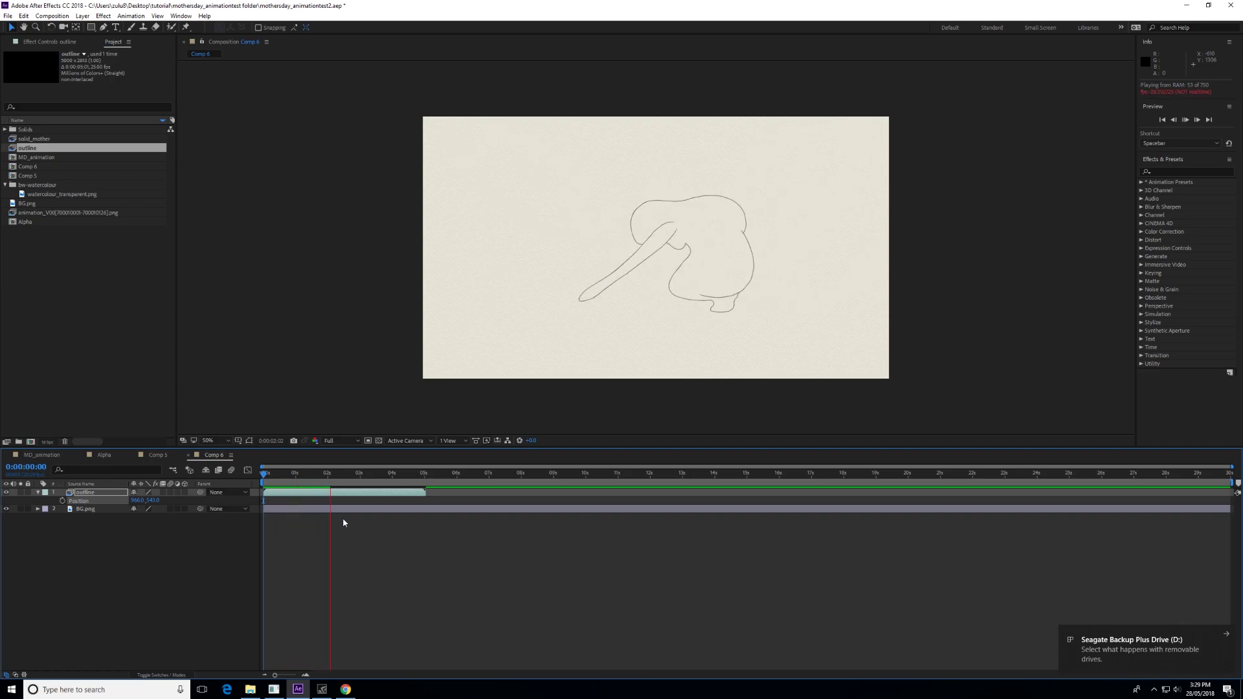
pyautogui.press('space')
pyautogui.moveTo(350, 474)
pyautogui.mouseDown()
pyautogui.moveTo(318, 477)
pyautogui.moveTo(343, 478)
pyautogui.moveTo(333, 478)
pyautogui.mouseUp()
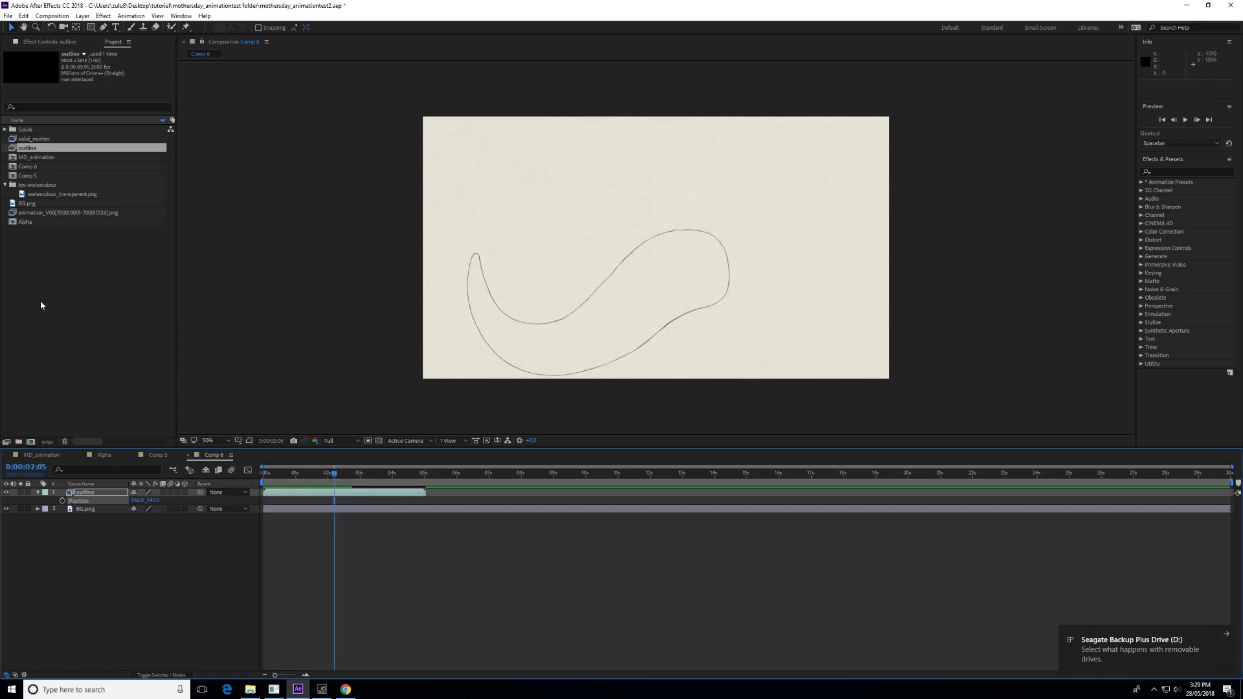
# Add the solid_mother footage to Comp 6 and set its position to 966, 543
pyautogui.moveTo(34, 138); pyautogui.dragTo(656, 252)
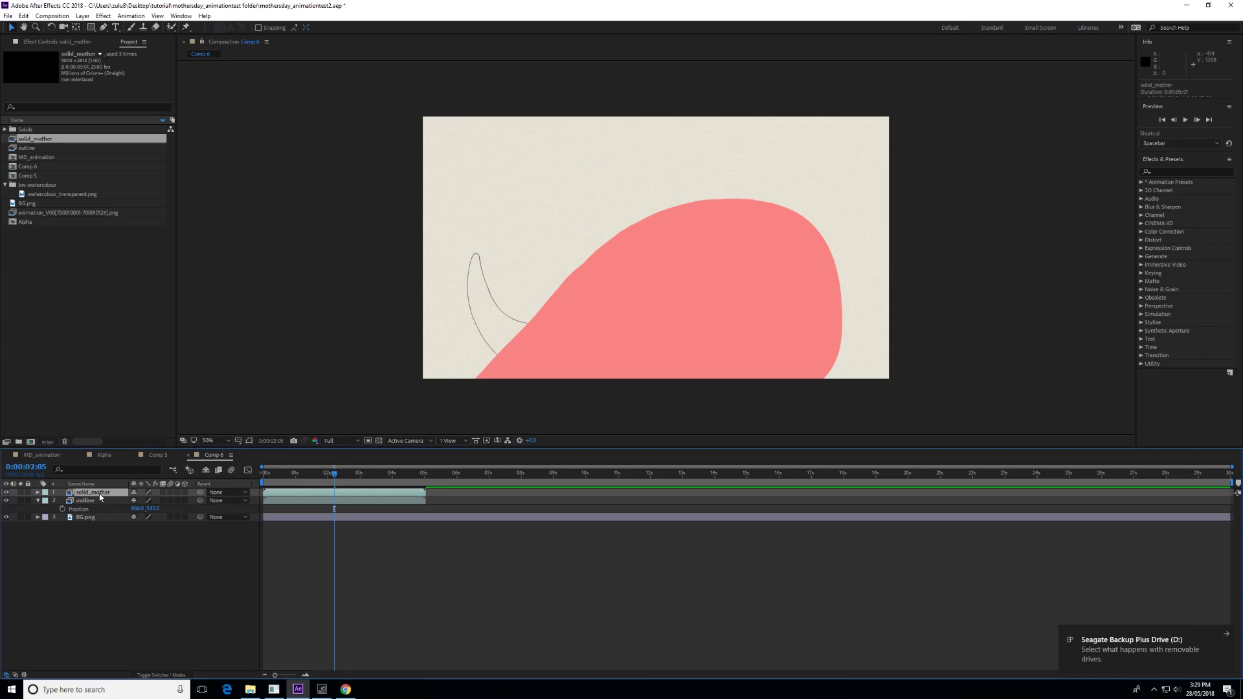
pyautogui.press('p')
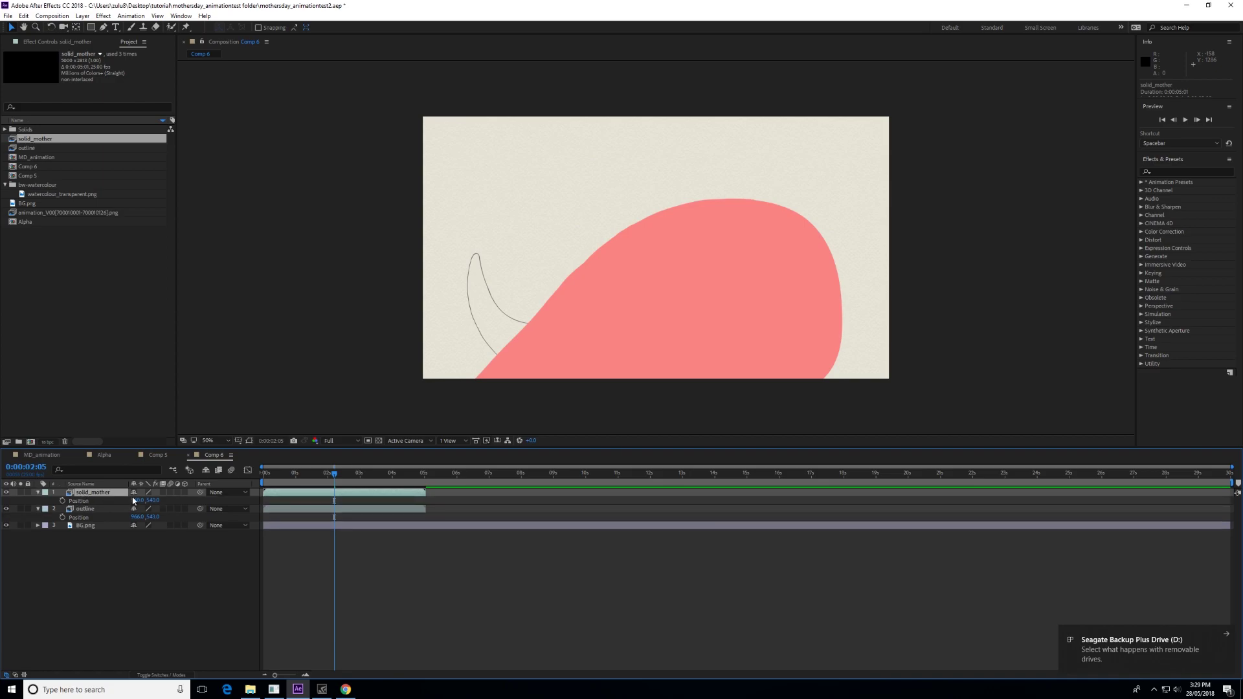
pyautogui.click(138, 500)
pyautogui.write('966')
pyautogui.press('Tab')
pyautogui.write('543')
pyautogui.press('Return')
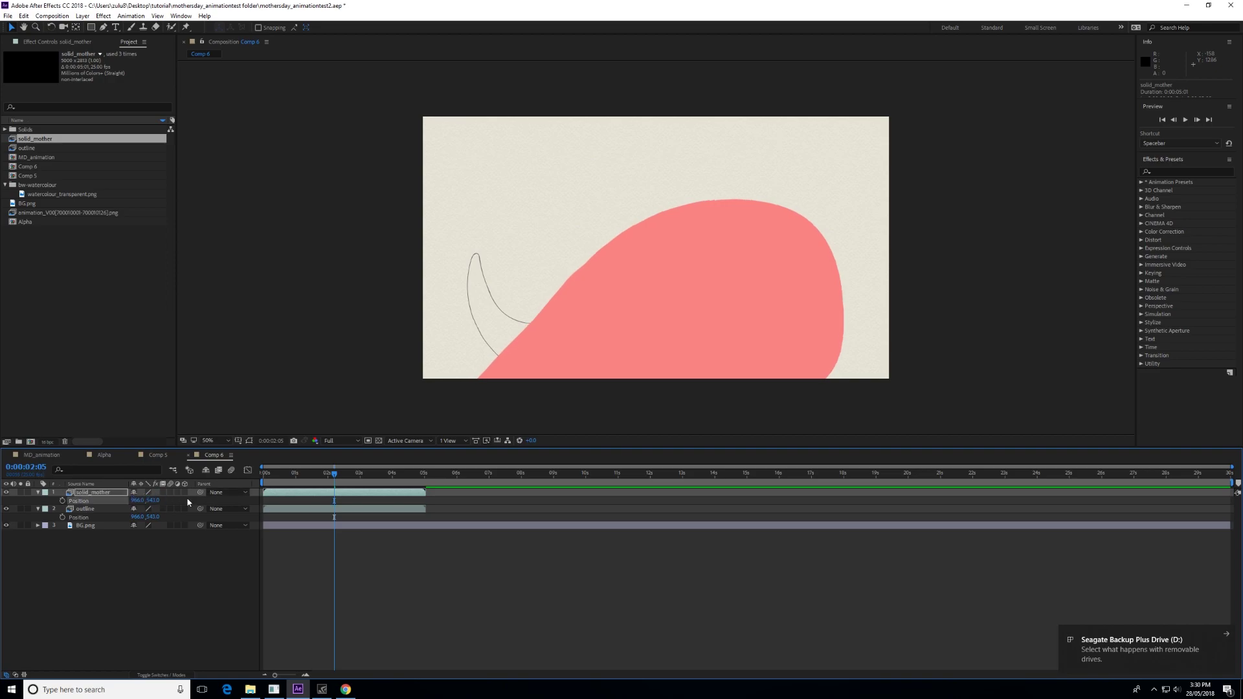
# Scale the solid_mother layer to 38.6% and move it directly below the outline layer, previewing the result from the start
pyautogui.press('s')
pyautogui.click(142, 499)
pyautogui.write('38.6')
pyautogui.press('Return')
pyautogui.moveTo(84, 494); pyautogui.dragTo(81, 521)
pyautogui.press('Home')
pyautogui.press('space')
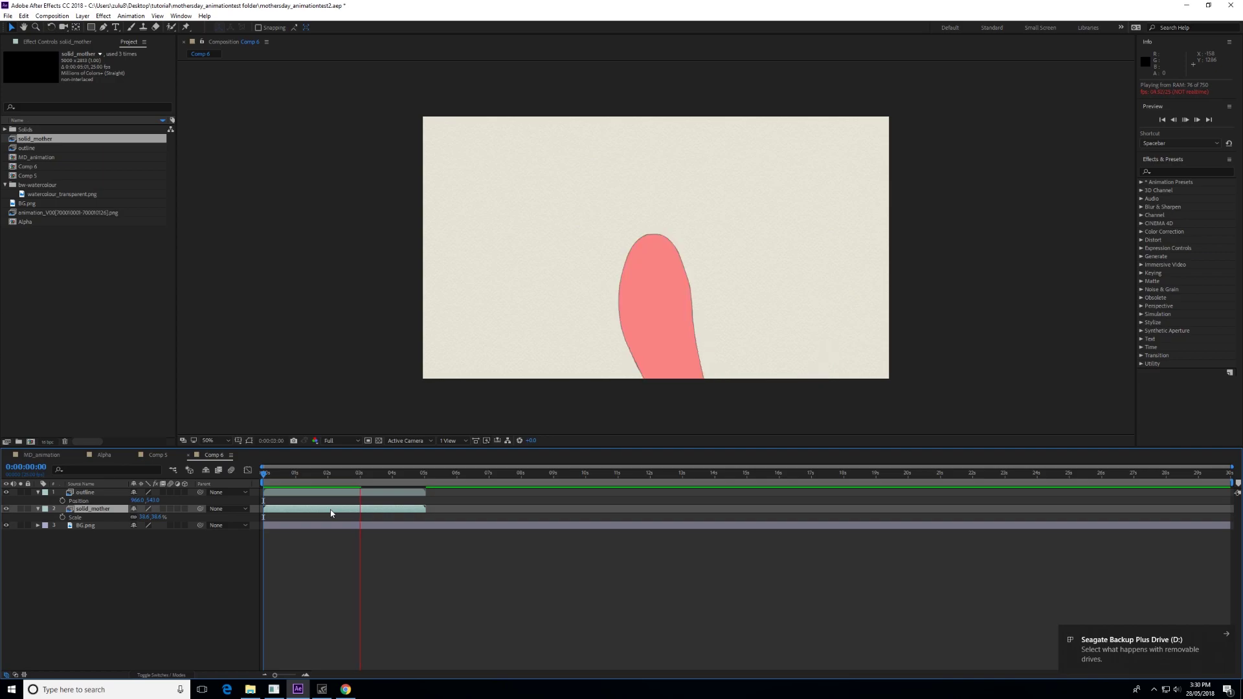
# Create a new composition named watercolour and place watercolour_transparent.png in it
pyautogui.click(52, 16)
pyautogui.click(71, 26)
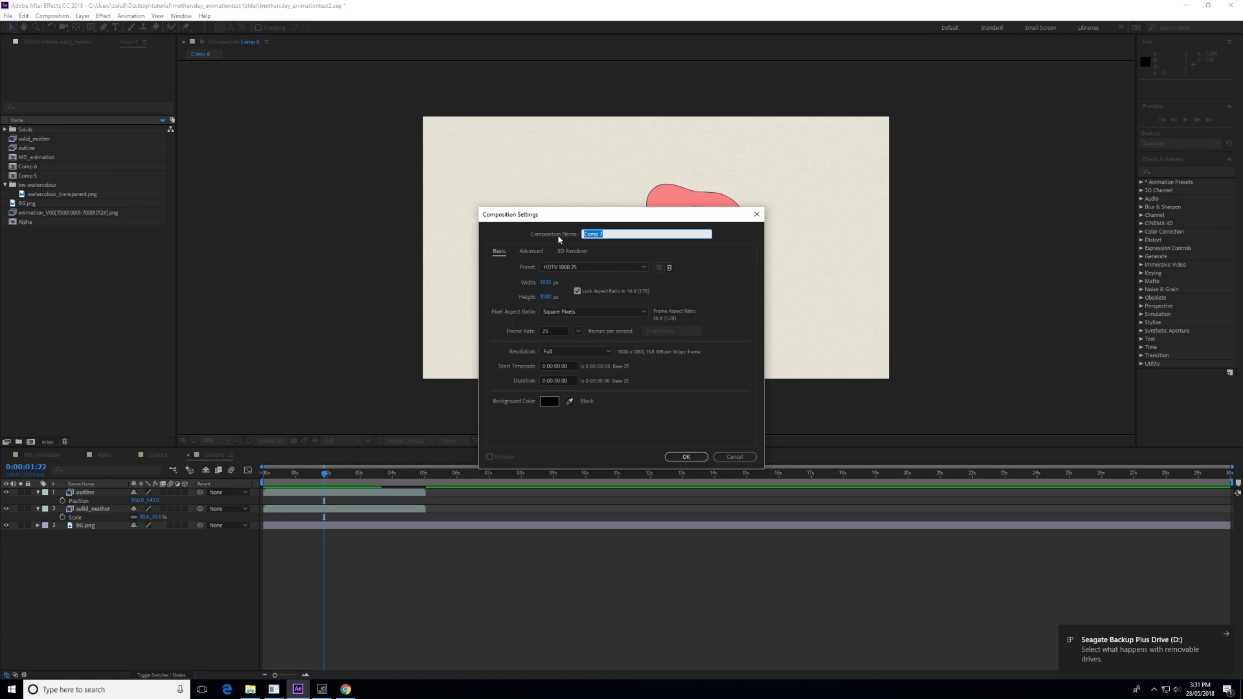
pyautogui.write('watercolour')
pyautogui.click(686, 457)
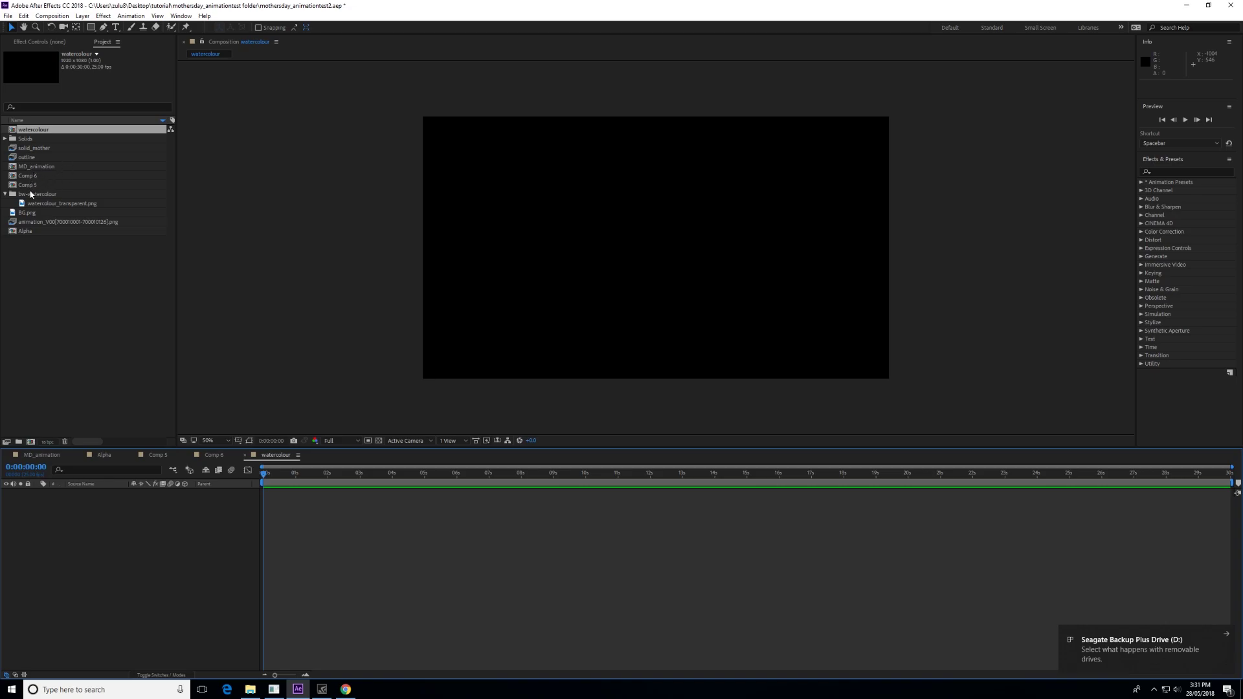
pyautogui.moveTo(42, 204); pyautogui.dragTo(654, 244)
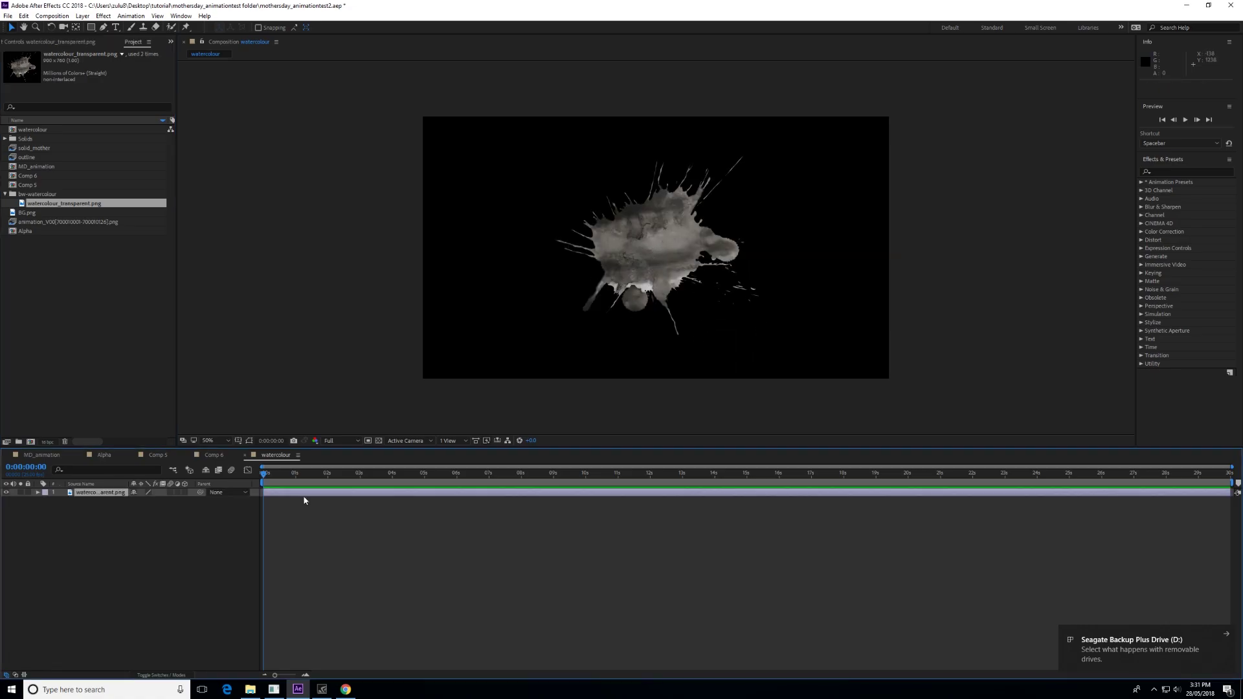
# Create a white solid in the watercolour composition and place it beneath the watercolour image
pyautogui.rightClick(223, 528)
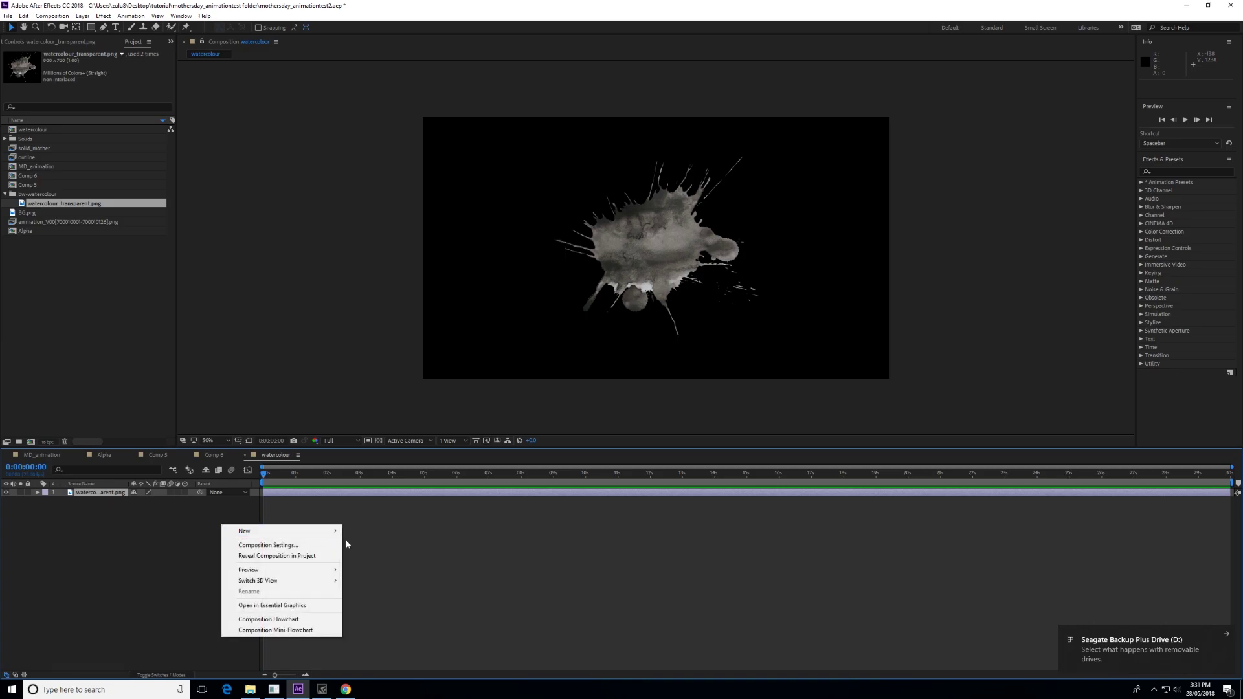
pyautogui.moveTo(337, 535)
pyautogui.click(372, 554)
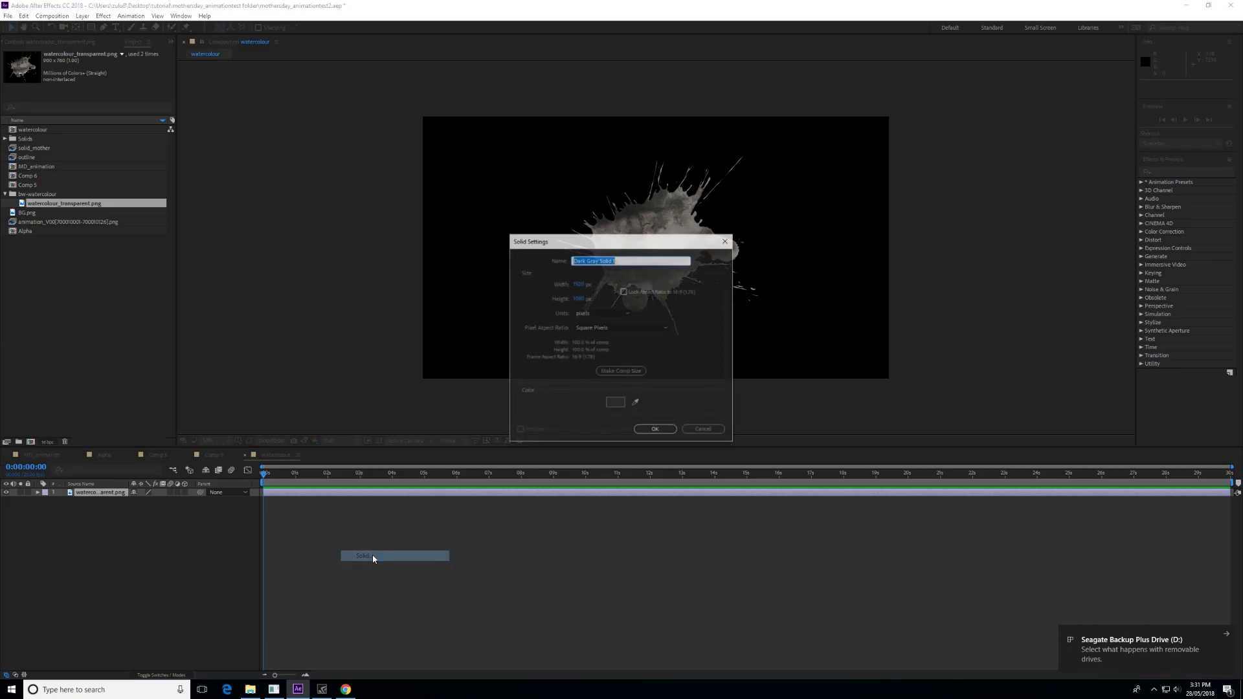
pyautogui.click(618, 405)
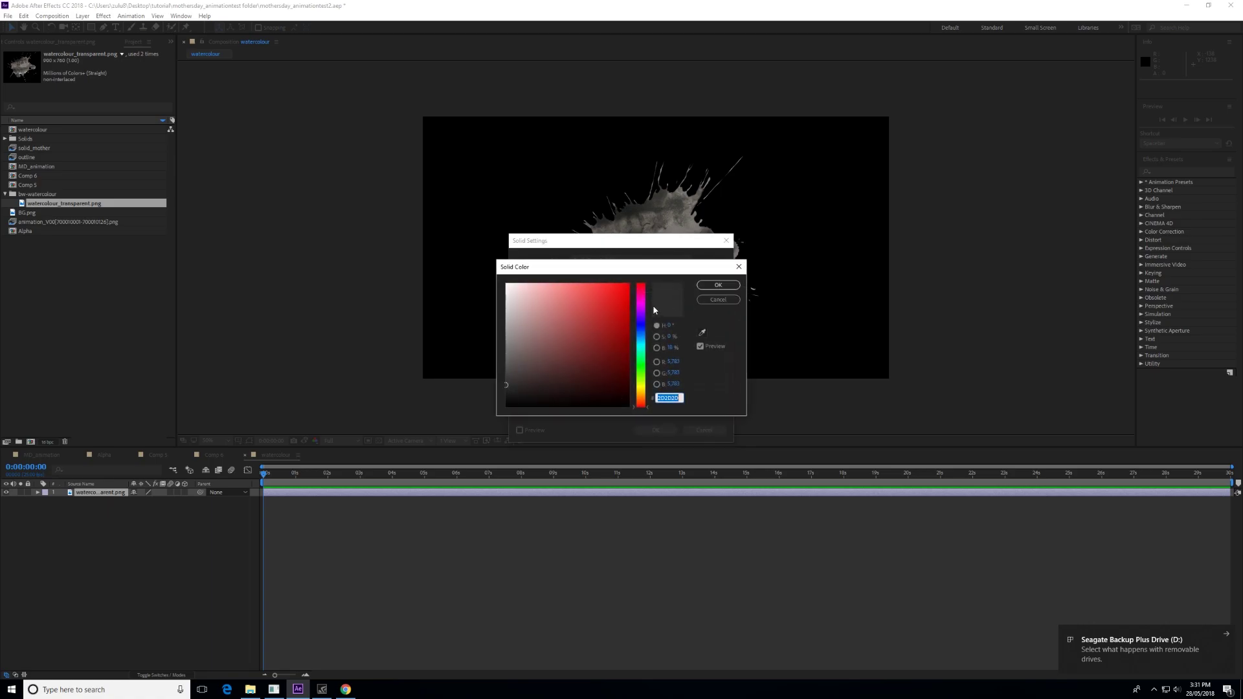
pyautogui.click(718, 285)
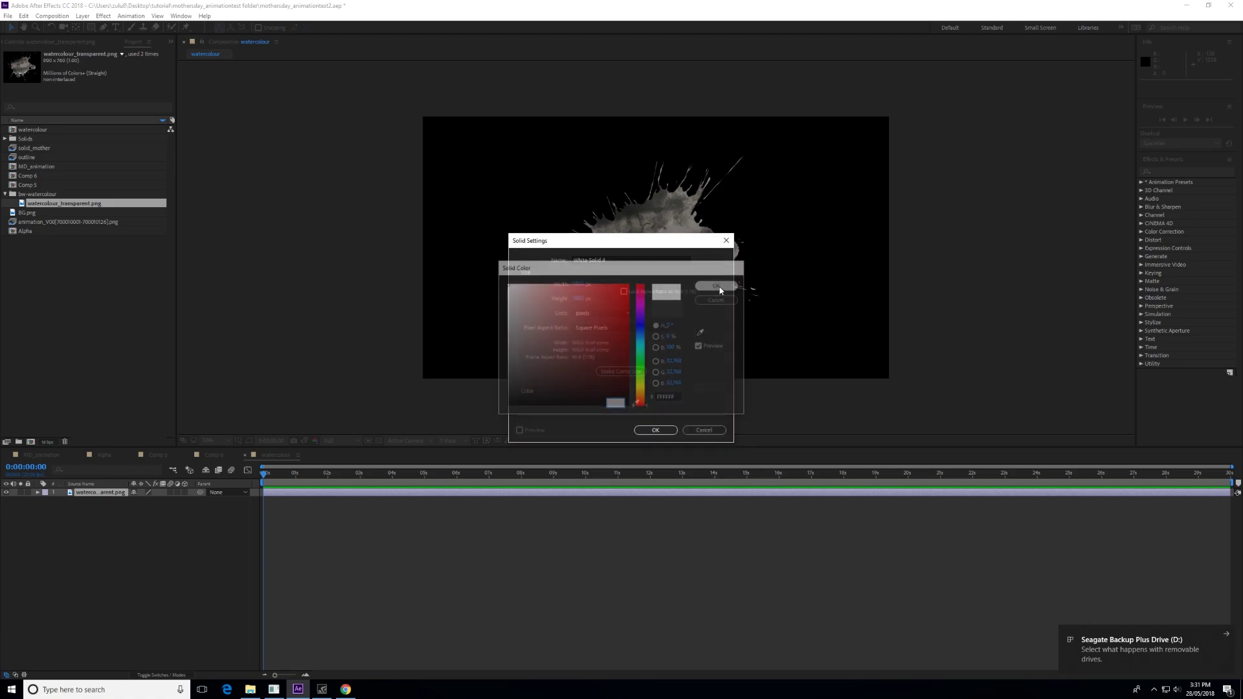
pyautogui.click(656, 431)
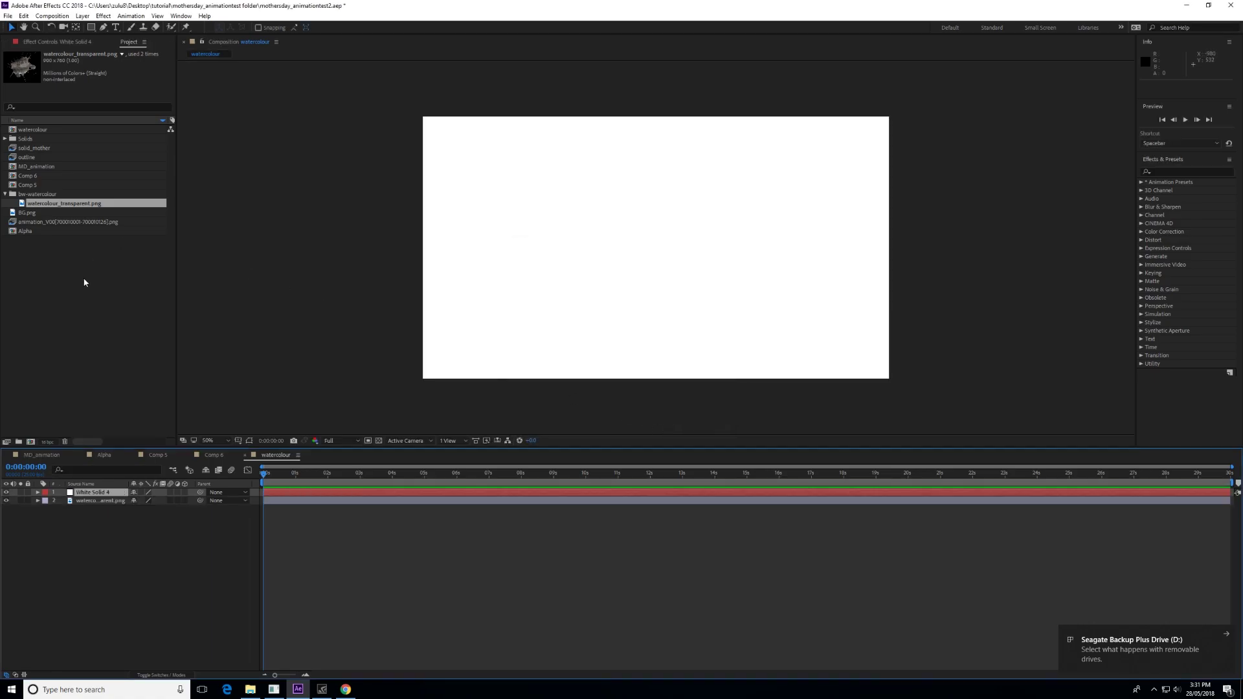
pyautogui.moveTo(103, 492); pyautogui.dragTo(103, 510)
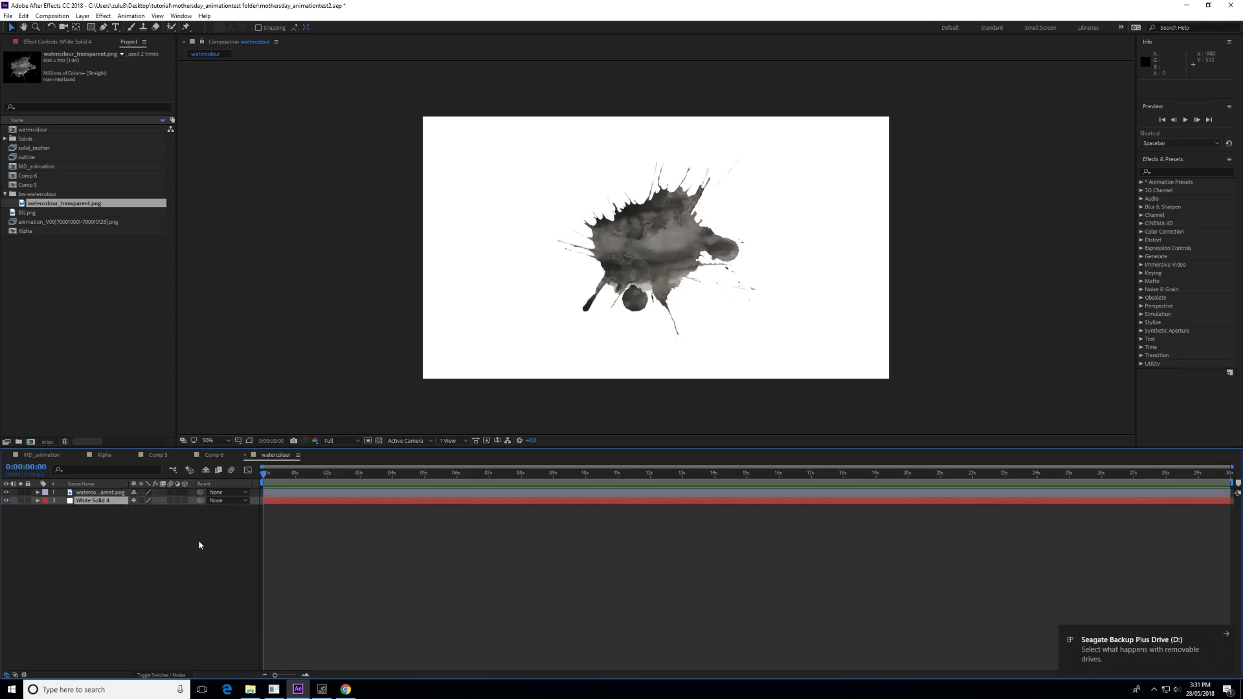
# Enlarge the watercolour_transparent.png layer proportionally to a scale of about 145%
pyautogui.click(319, 493)
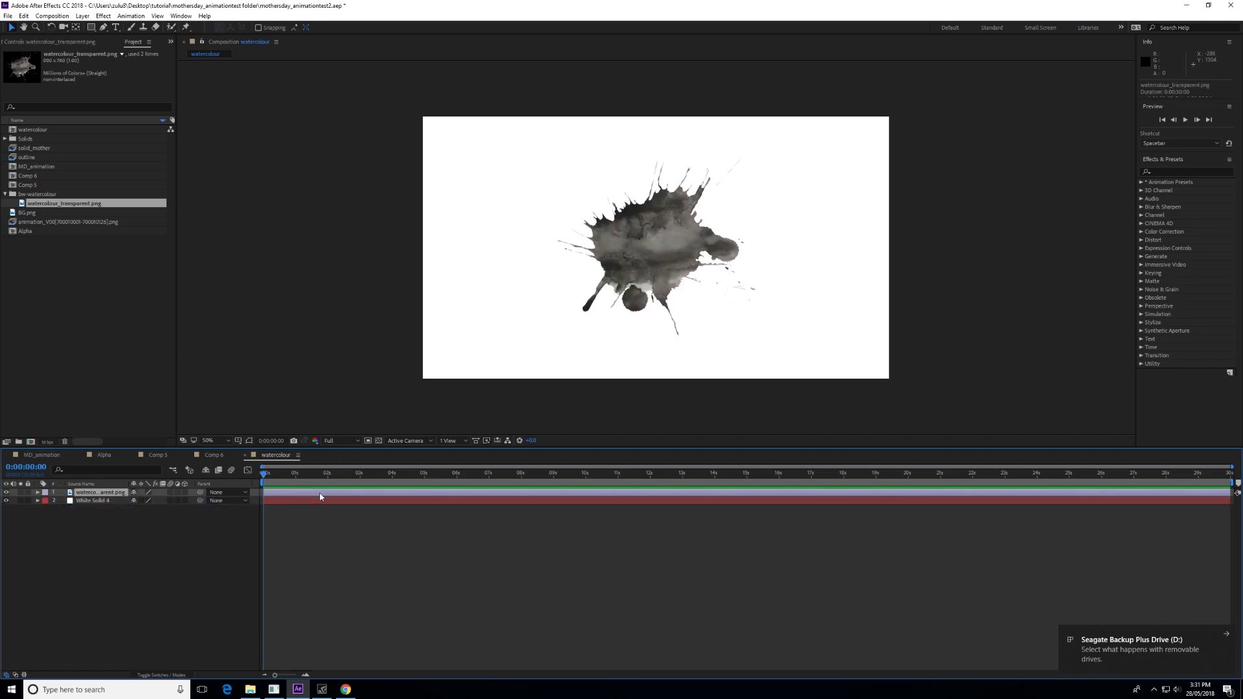
pyautogui.press('s')
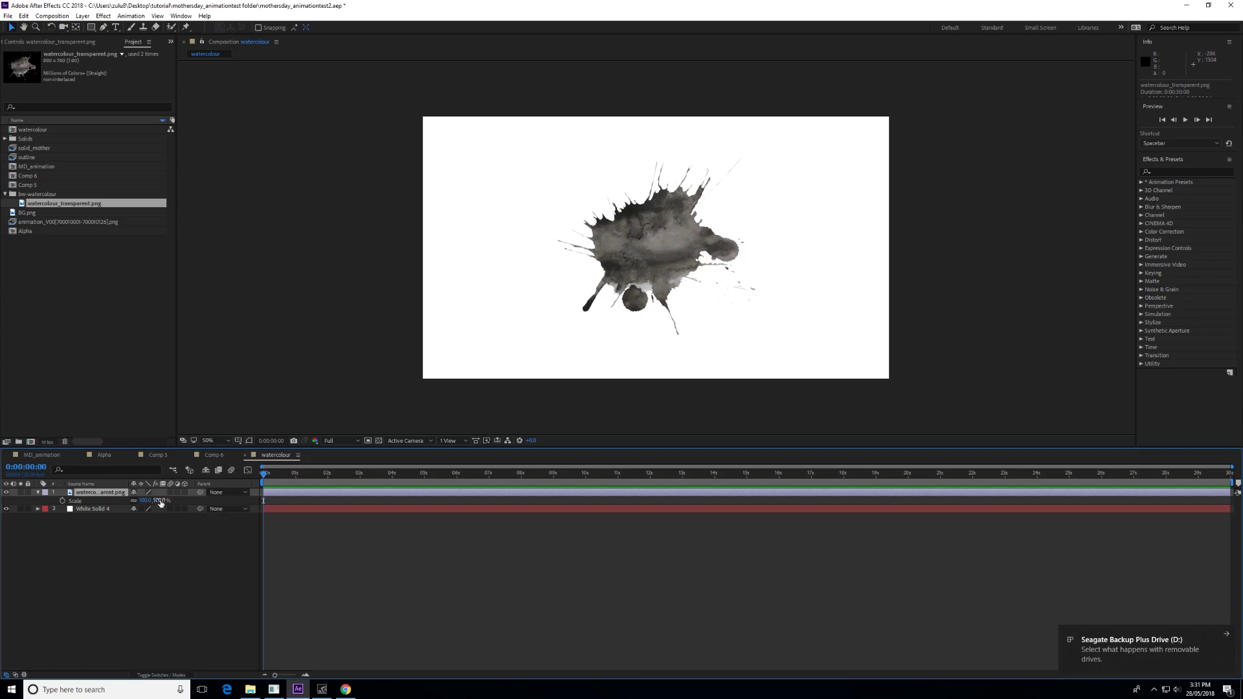
pyautogui.moveTo(160, 503); pyautogui.dragTo(191, 503)
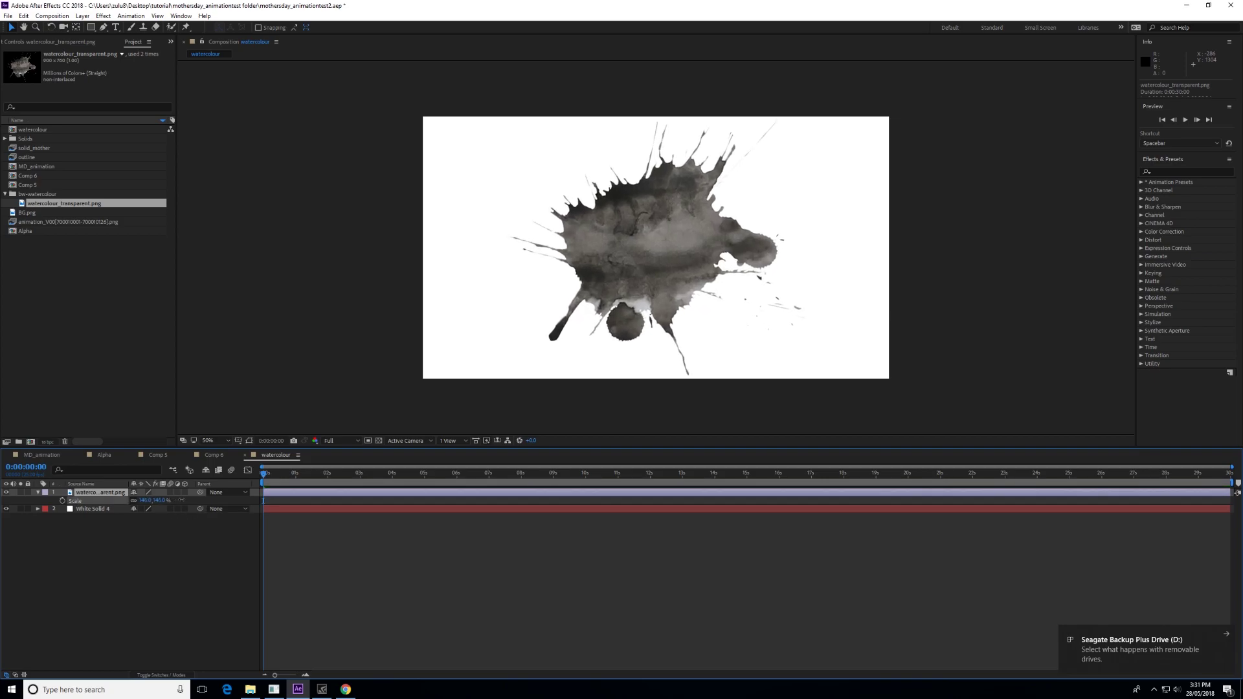
pyautogui.click(162, 559)
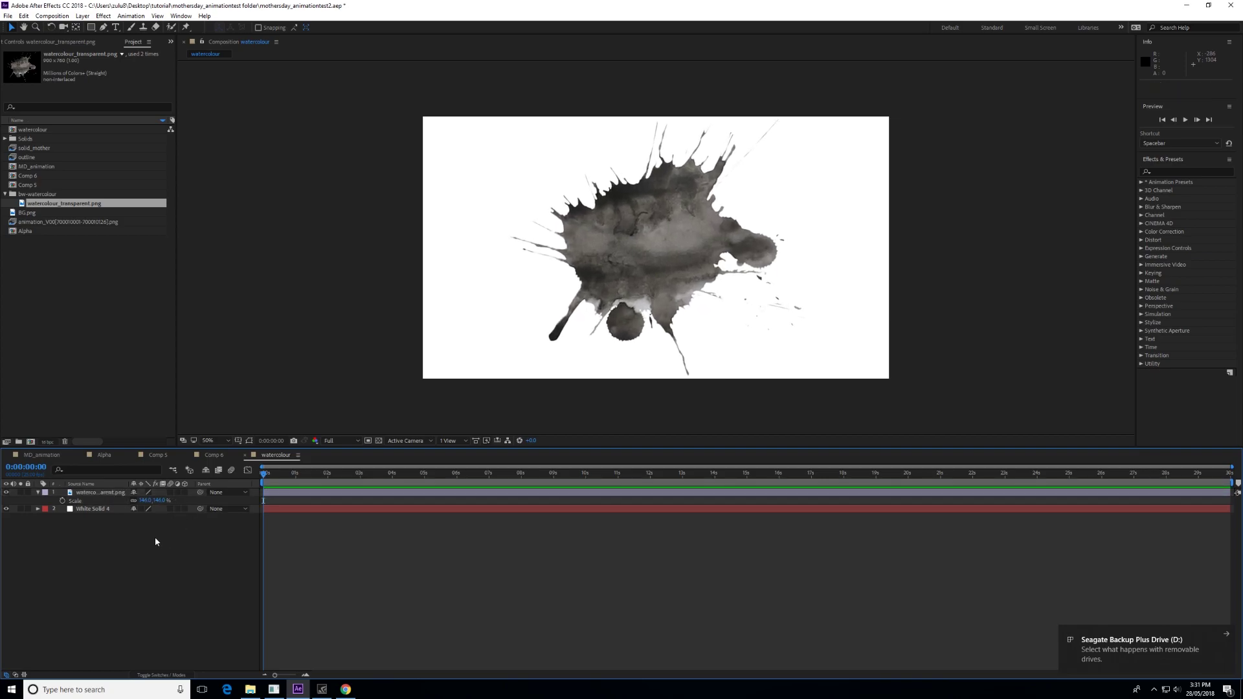
# Return to Comp 6 and add the watercolour composition as its uppermost layer
pyautogui.click(104, 455)
pyautogui.click(157, 455)
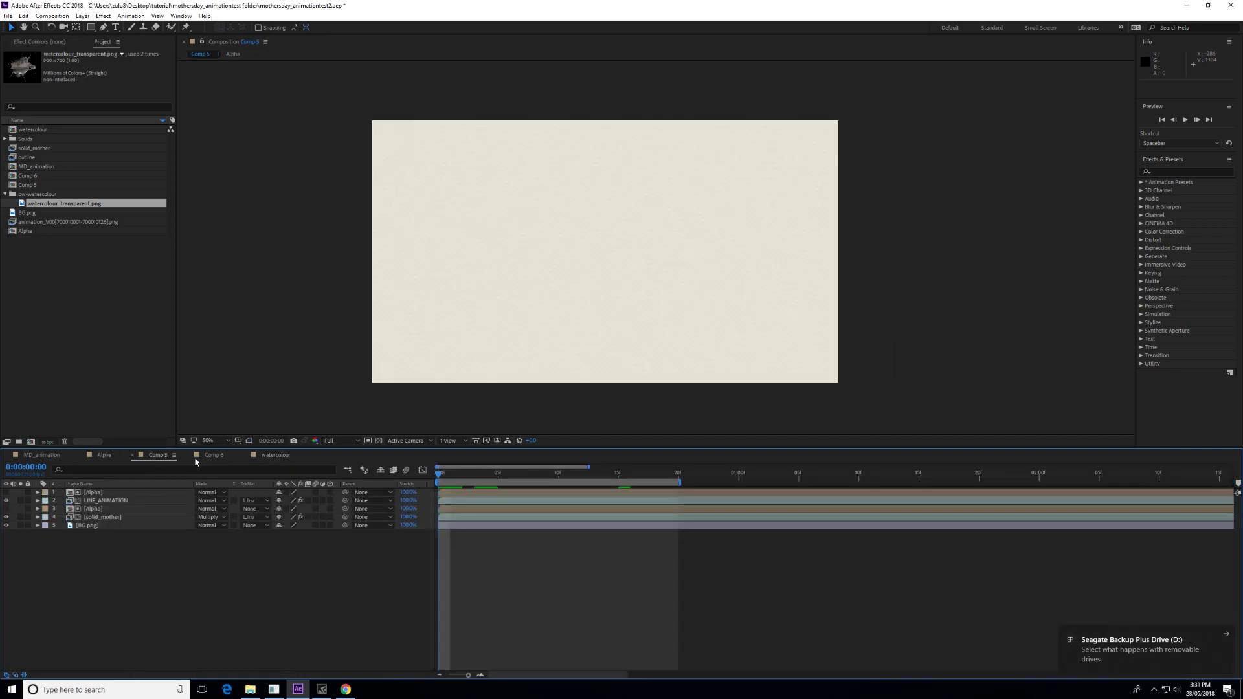
pyautogui.click(216, 456)
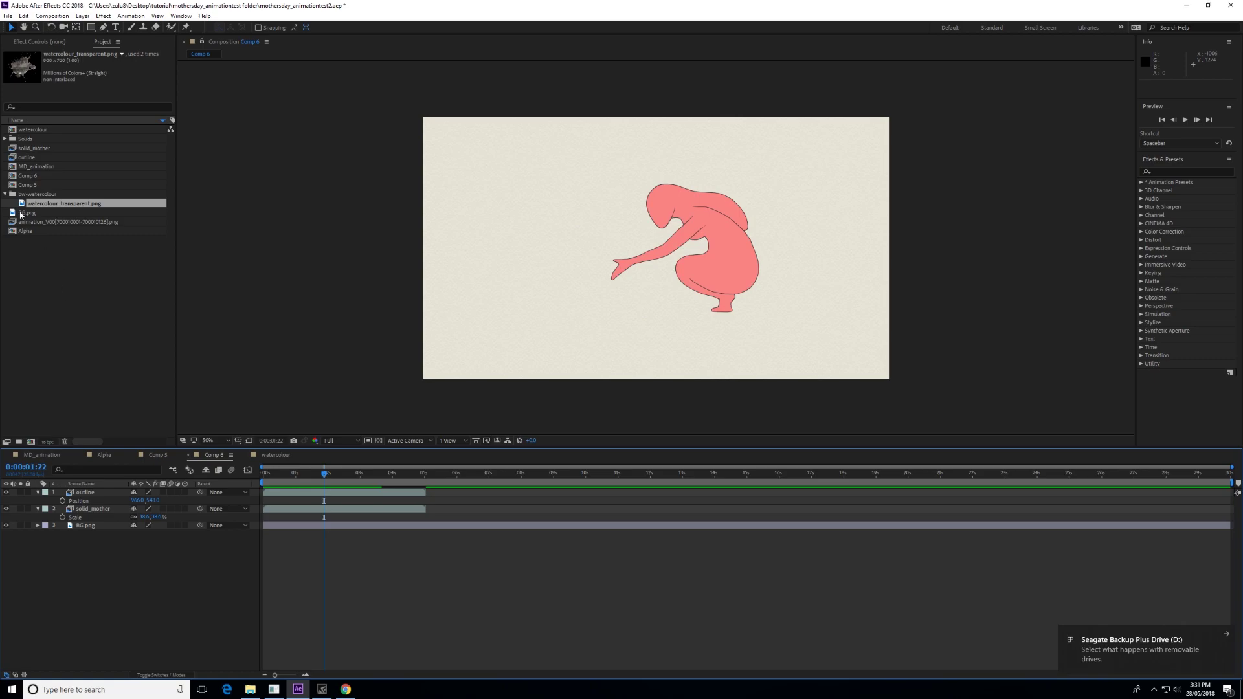
pyautogui.moveTo(23, 132)
pyautogui.mouseDown()
pyautogui.moveTo(485, 206)
pyautogui.moveTo(656, 251)
pyautogui.mouseUp()
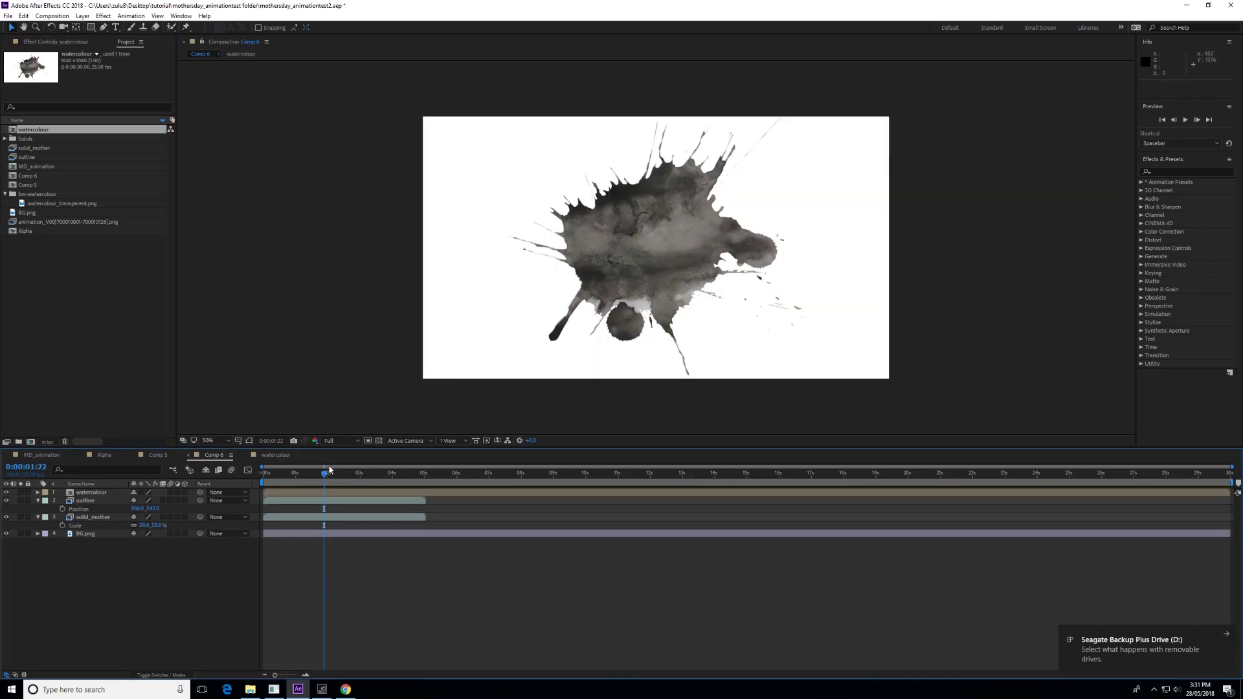
# Place solid_mother directly below the watercolour layer and set its track matte to Luma Inverted Matte "watercolour"
pyautogui.moveTo(325, 475); pyautogui.dragTo(357, 476)
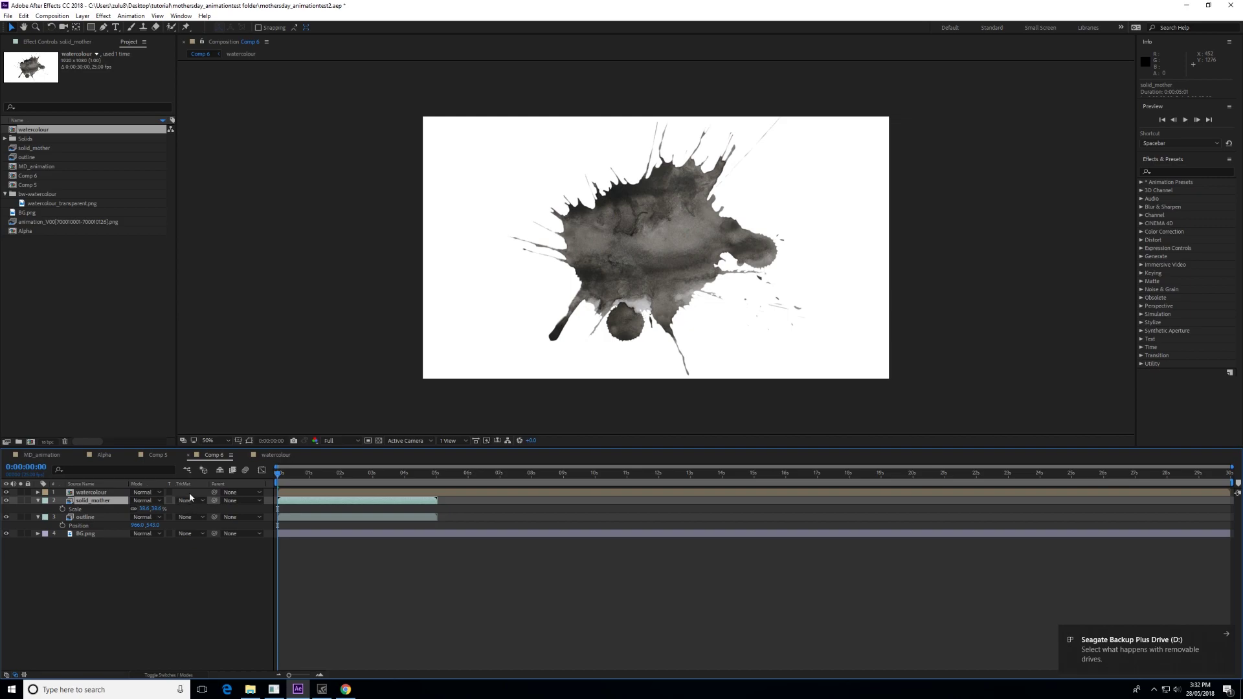
pyautogui.click(172, 677)
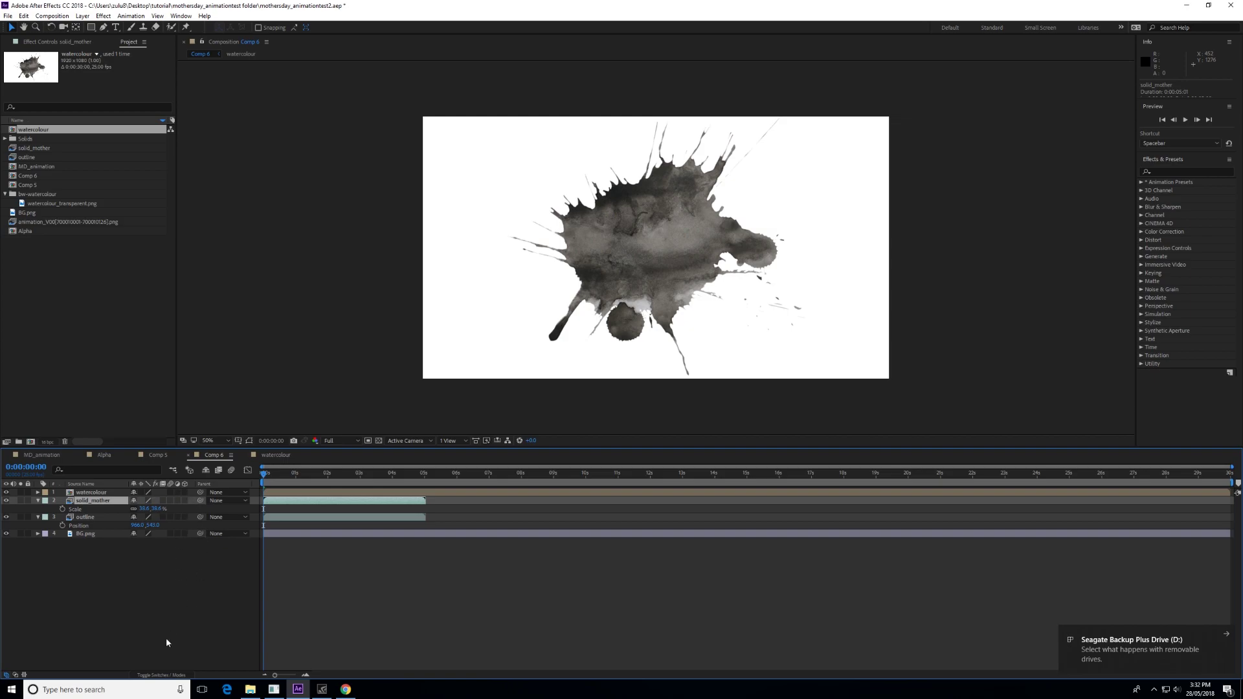
pyautogui.click(150, 676)
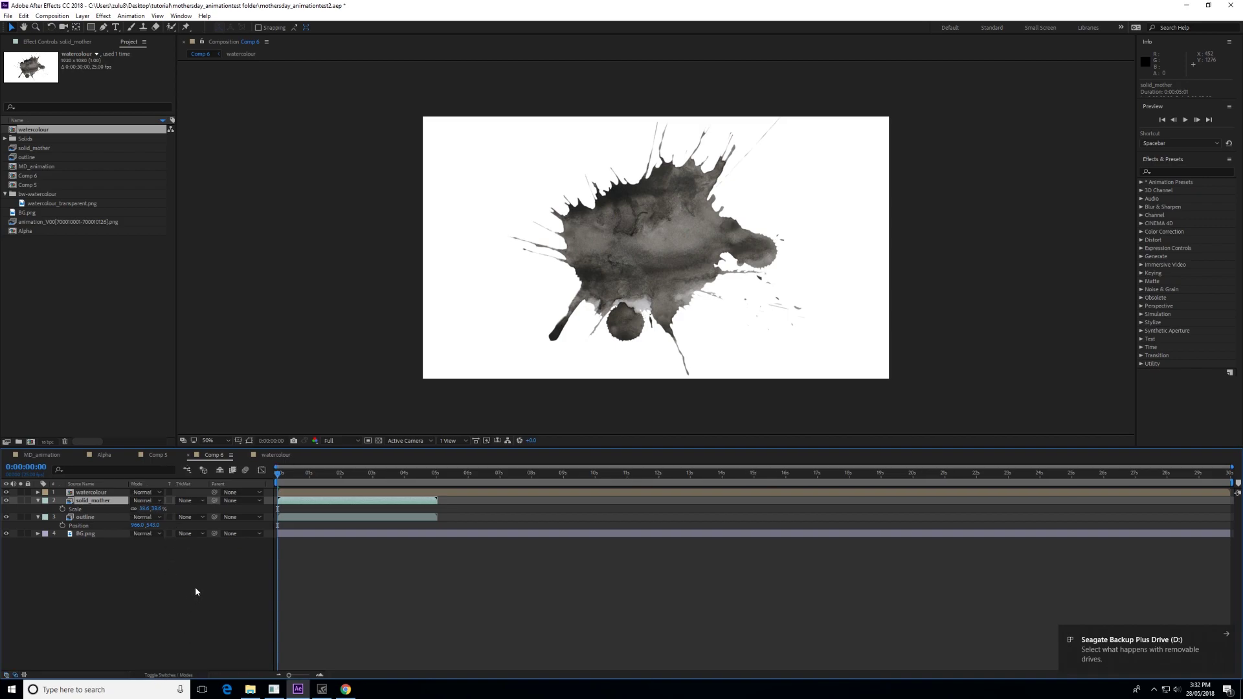
pyautogui.click(196, 499)
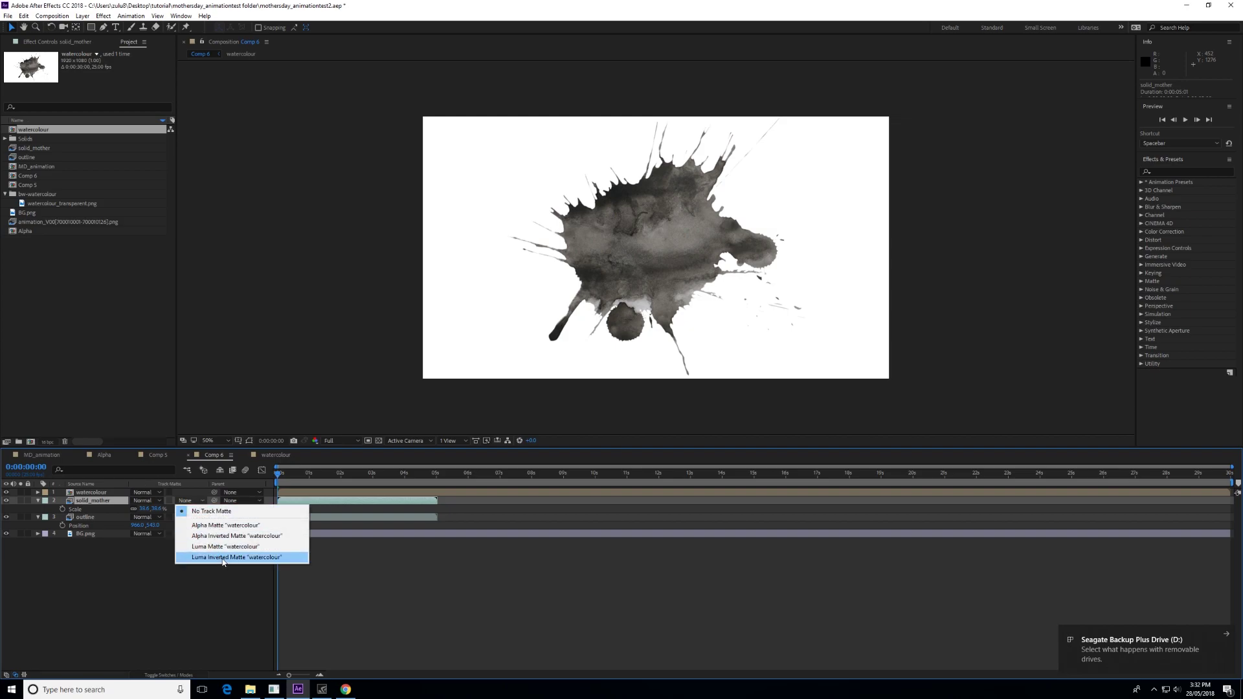
pyautogui.click(222, 558)
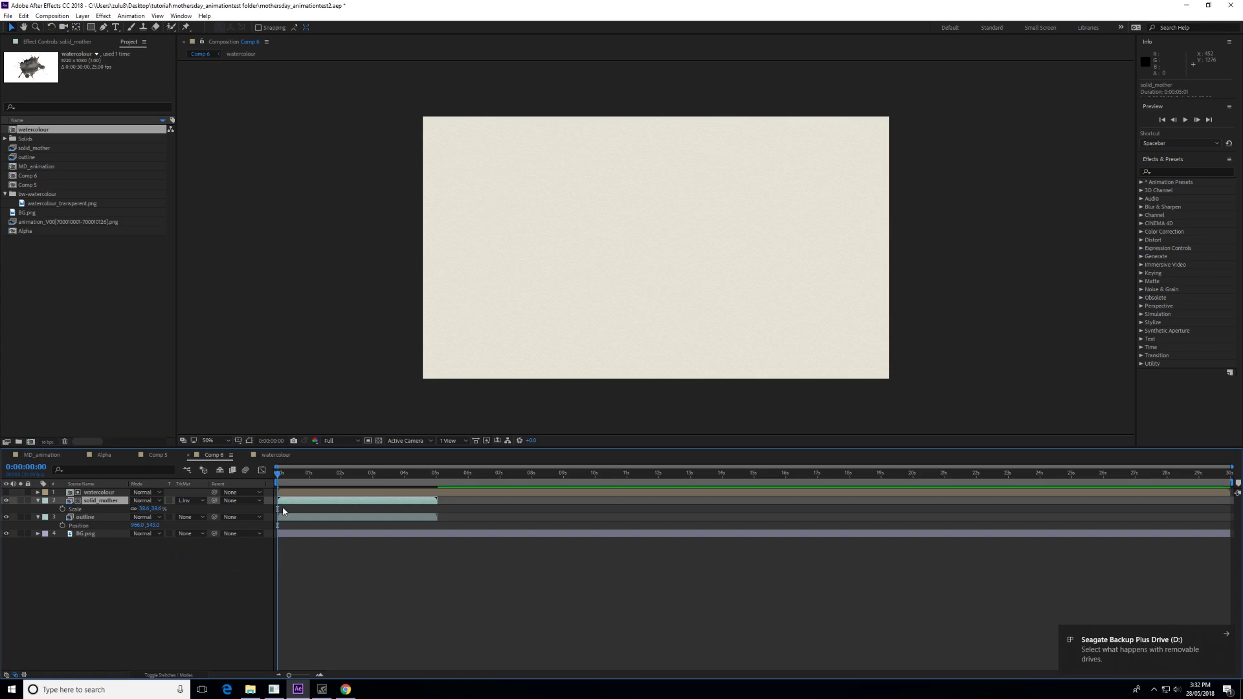
# Hide the outline layer and examine the figure's watercolour fill up close around 0:00:01:13
pyautogui.moveTo(277, 475); pyautogui.dragTo(327, 500)
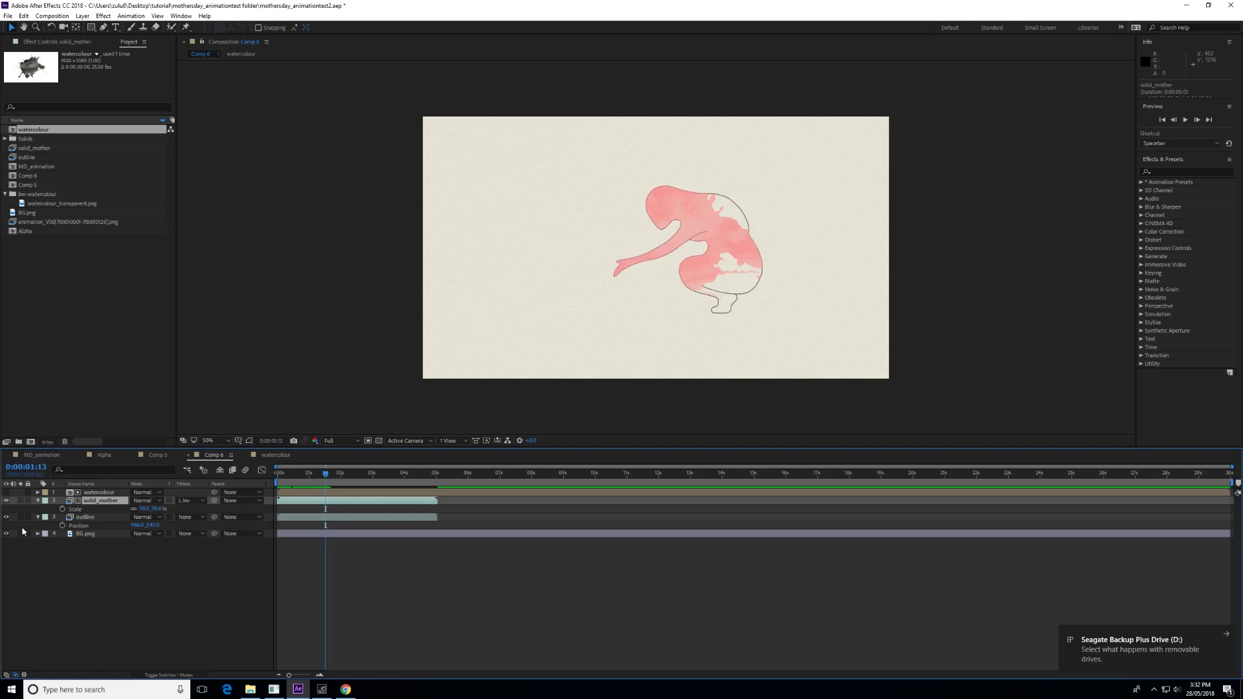
pyautogui.click(6, 516)
pyautogui.press('.')
pyautogui.press('.')
pyautogui.moveTo(739, 293); pyautogui.dragTo(557, 315)
pyautogui.moveTo(325, 482); pyautogui.dragTo(318, 481)
pyautogui.moveTo(311, 482); pyautogui.dragTo(327, 482)
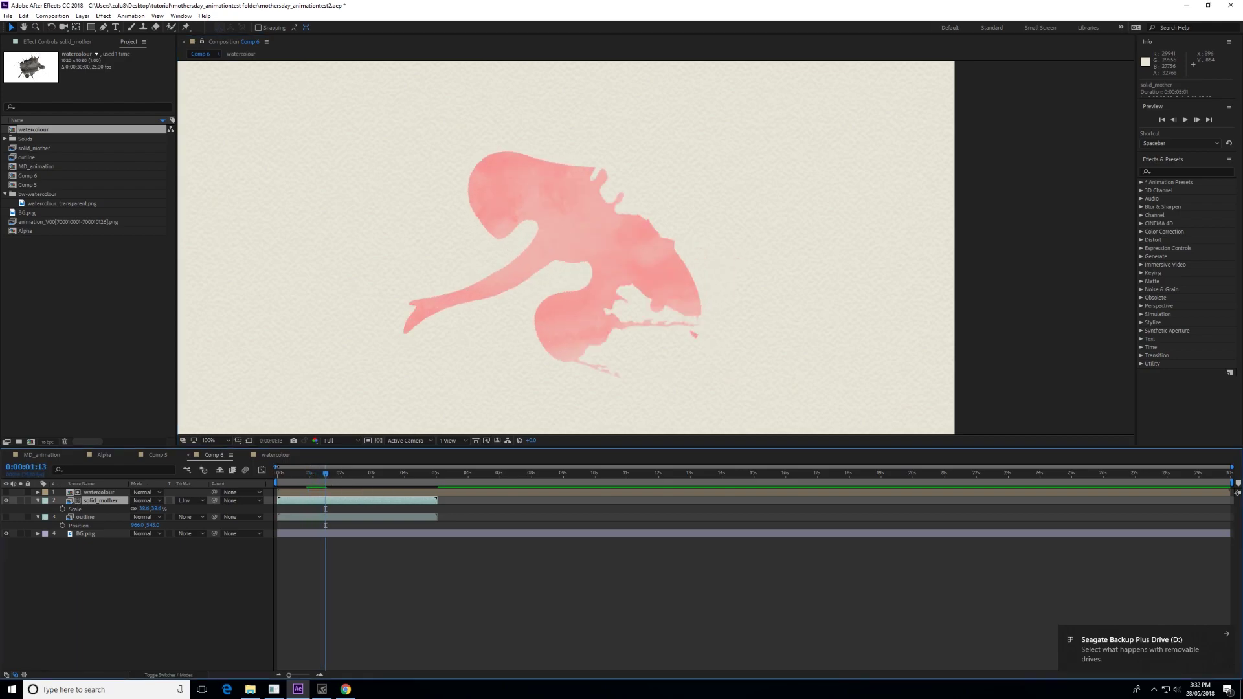
# Check the watercolour composition, return to Comp 6, and play and scrub its watercolour-filled animation back to 0:00:00:13
pyautogui.click(275, 457)
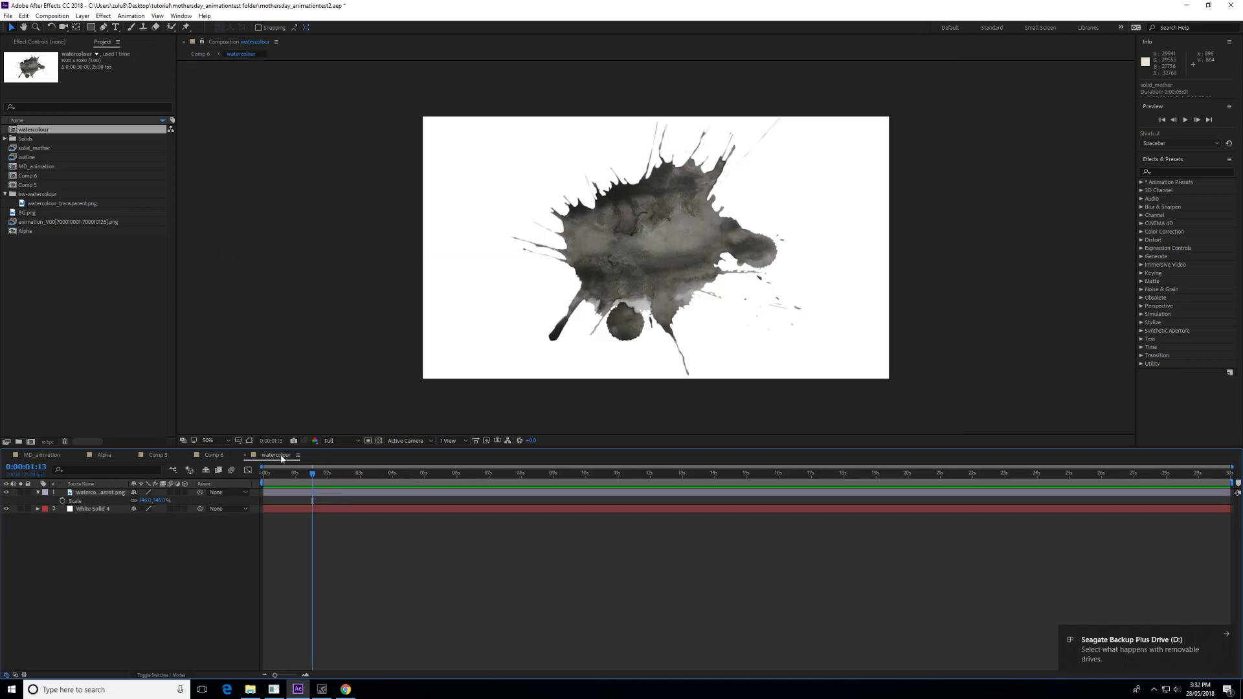
pyautogui.click(221, 457)
pyautogui.scroll(-3, 534, 307)
pyautogui.scroll(2, 536, 307)
pyautogui.press('space')
pyautogui.moveTo(536, 313); pyautogui.dragTo(511, 323)
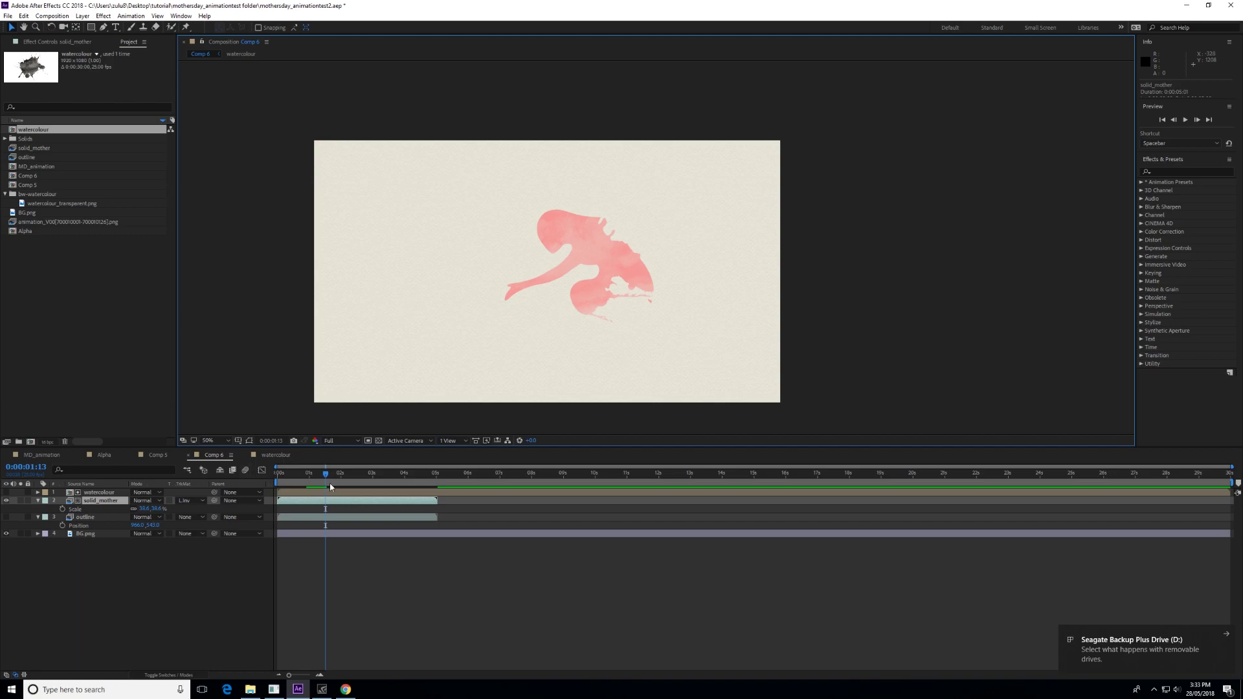
pyautogui.moveTo(327, 478); pyautogui.dragTo(292, 487)
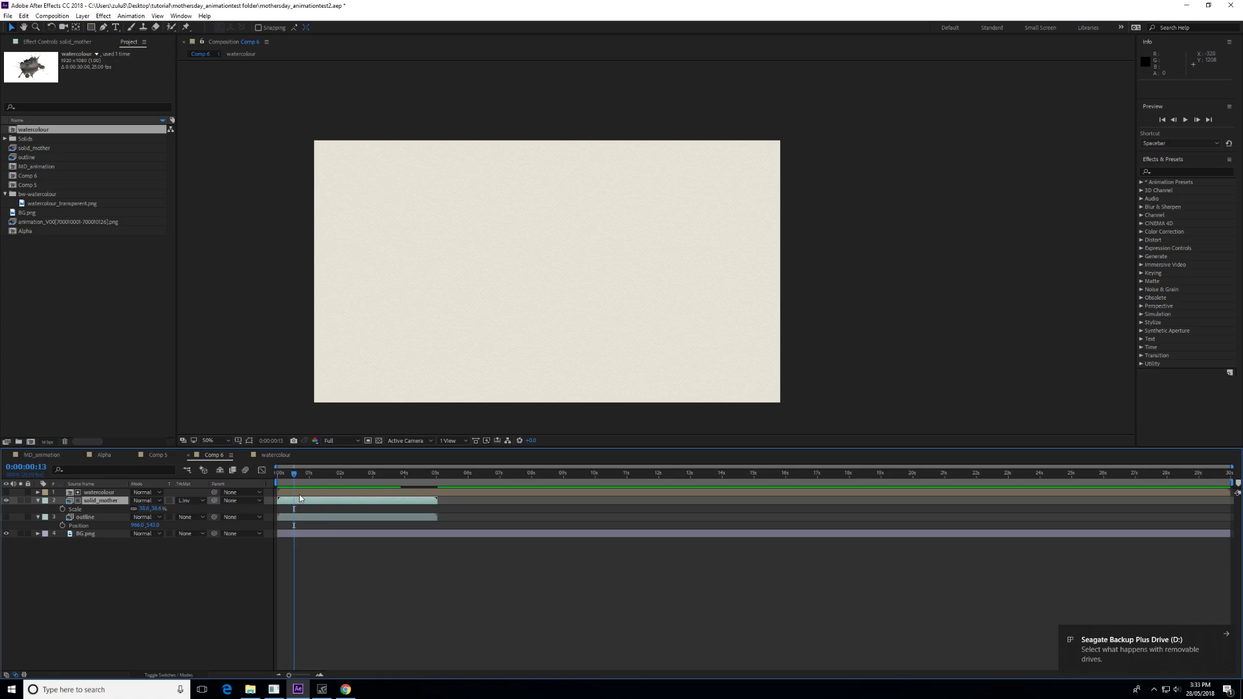
# At 0:00:00:16, move the watercolour matte layer over the pink stroke and enlarge it proportionally until the splash covers the shape
pyautogui.click(299, 495)
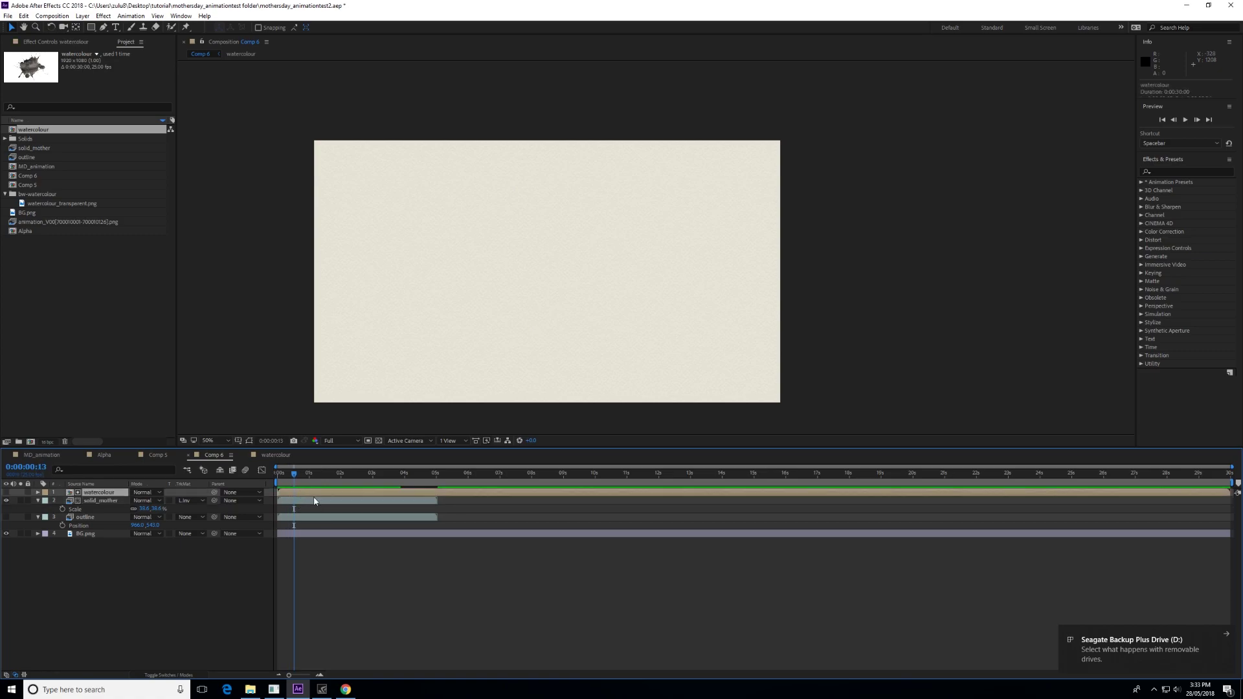
pyautogui.press('p')
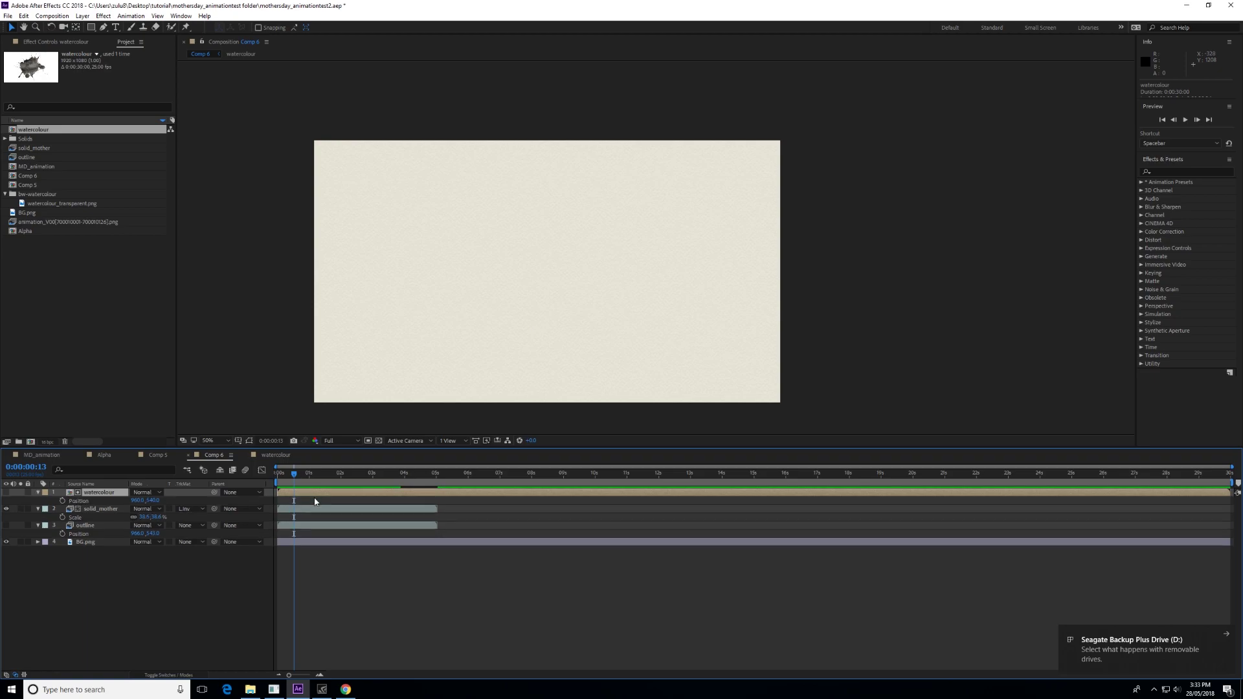
pyautogui.moveTo(289, 675); pyautogui.dragTo(296, 675)
pyautogui.moveTo(484, 340); pyautogui.dragTo(385, 306)
pyautogui.moveTo(312, 483); pyautogui.dragTo(307, 480)
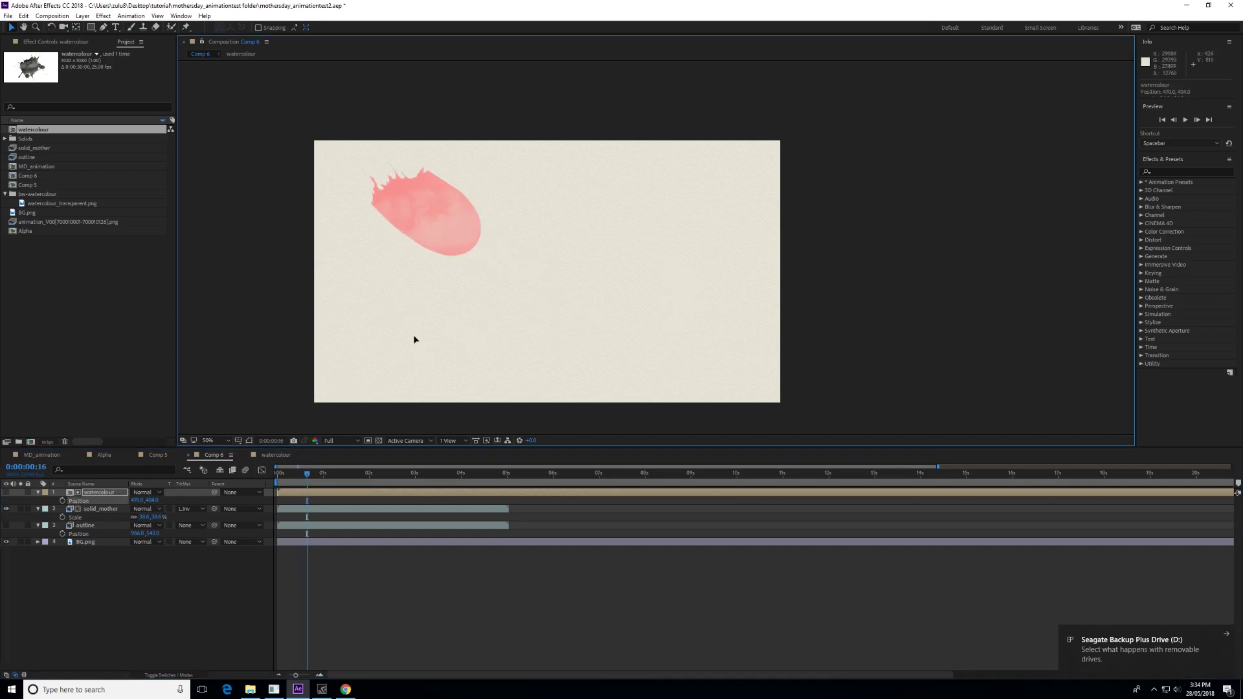
pyautogui.moveTo(414, 339)
pyautogui.mouseDown()
pyautogui.moveTo(382, 311)
pyautogui.moveTo(402, 330)
pyautogui.mouseUp()
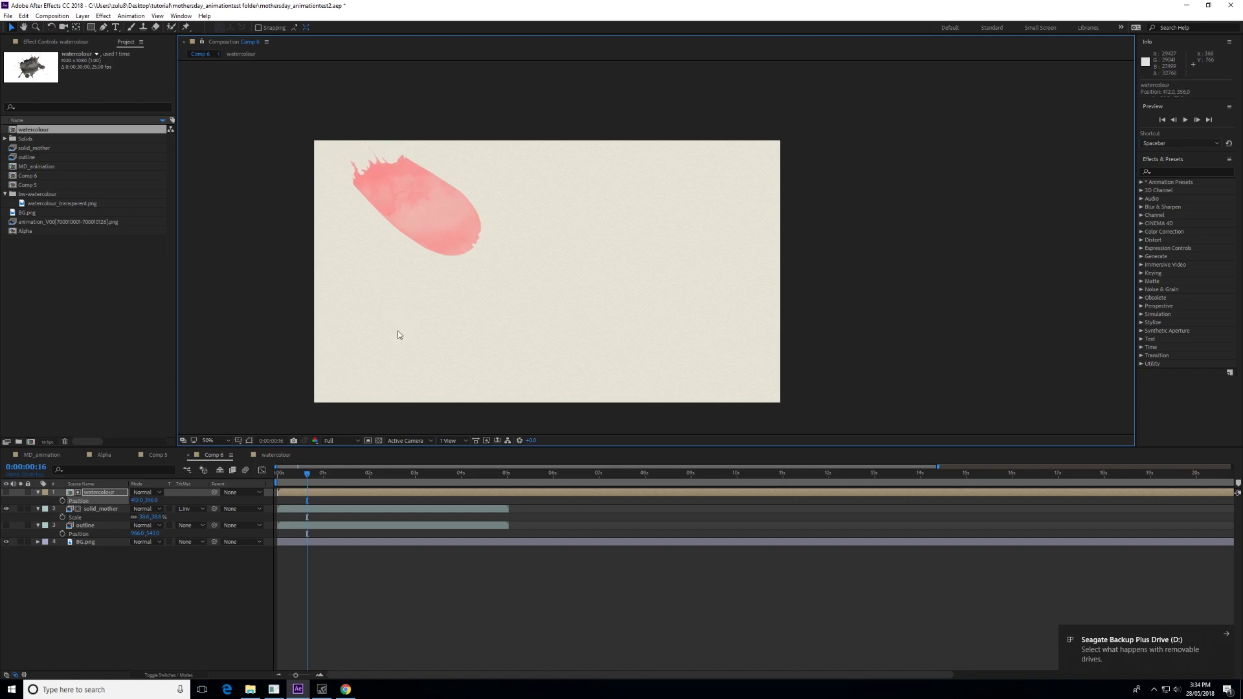
pyautogui.press('s')
pyautogui.moveTo(162, 504); pyautogui.dragTo(183, 504)
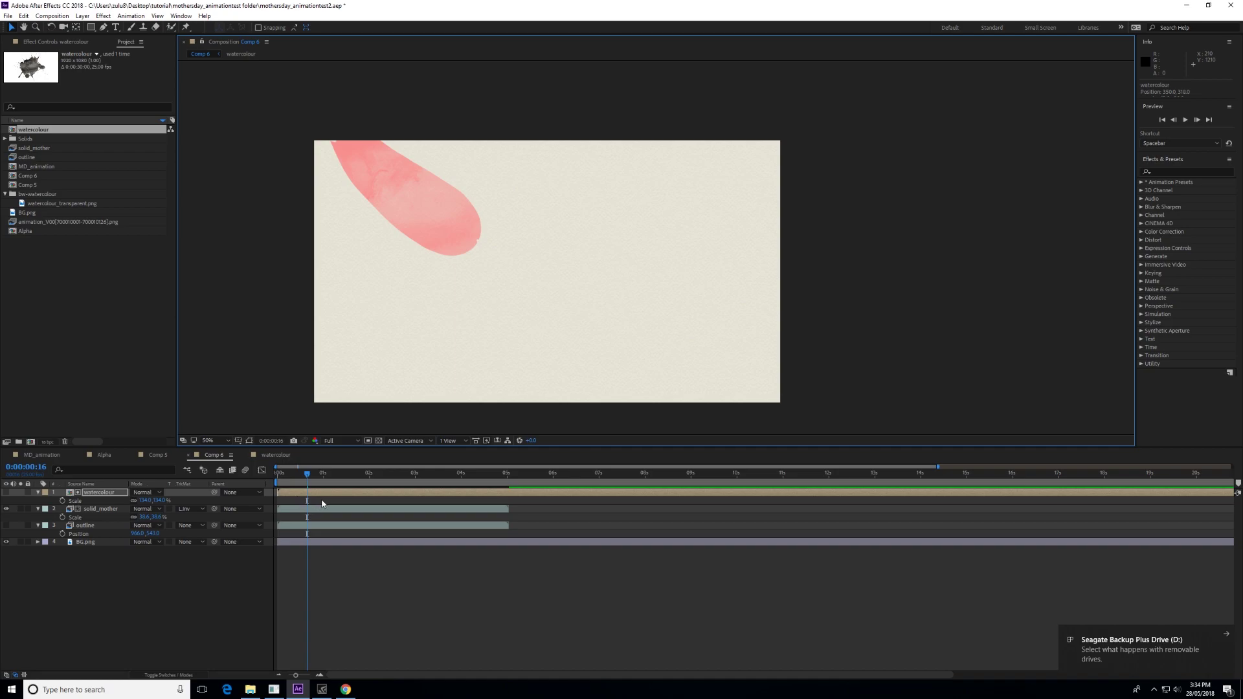
# Start Position keyframing for the watercolour layer at 0:00:00:16 and reposition it over the smaller stroke at 0:00:00:14
pyautogui.press('p')
pyautogui.click(62, 501)
pyautogui.moveTo(296, 675); pyautogui.dragTo(301, 676)
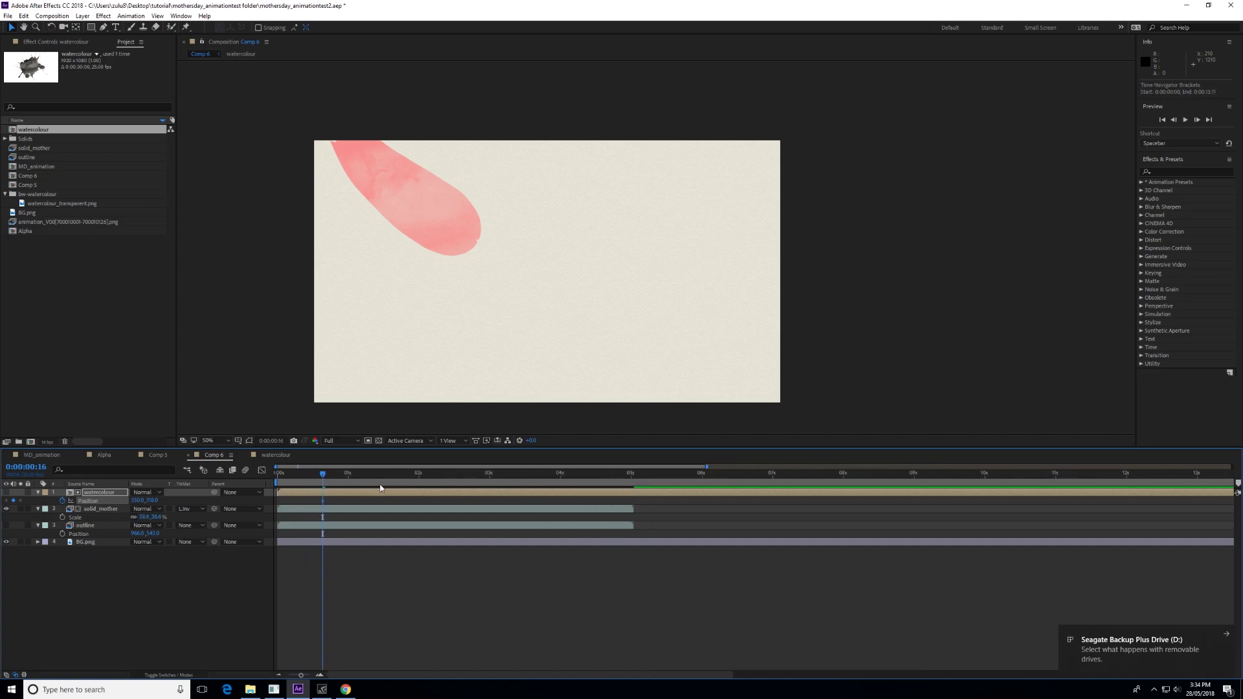
pyautogui.moveTo(323, 477); pyautogui.dragTo(317, 478)
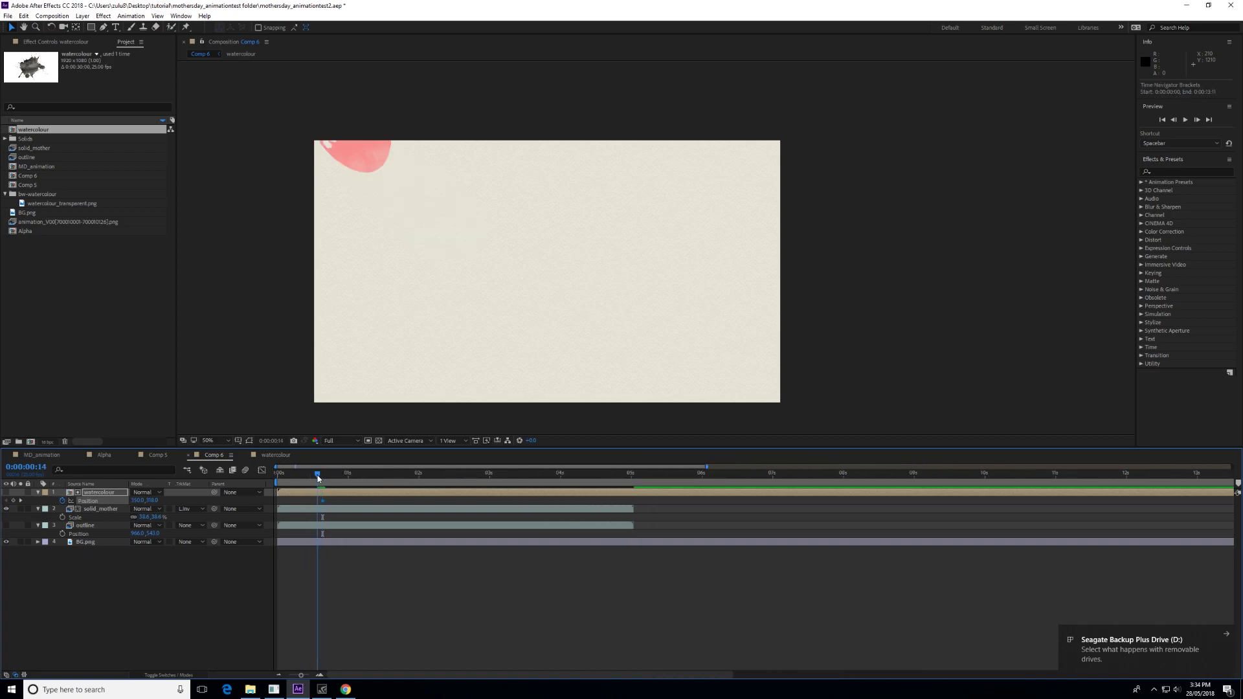
pyautogui.moveTo(417, 281); pyautogui.dragTo(392, 258)
pyautogui.moveTo(315, 478); pyautogui.dragTo(317, 478)
# Copy the watercolour layer's Position keyframe from 0:00:00:16 to 0:00:00:15
pyautogui.press('=')
pyautogui.press('pagedown')
pyautogui.click(366, 501)
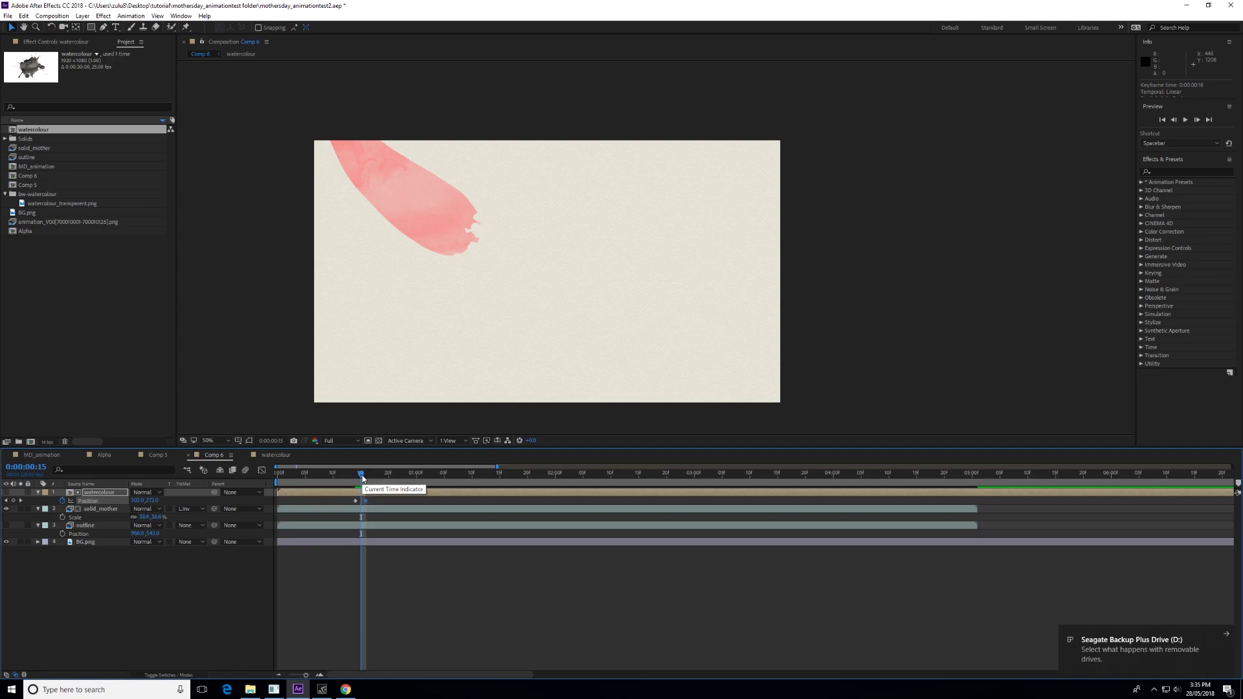
pyautogui.press('pagedown')
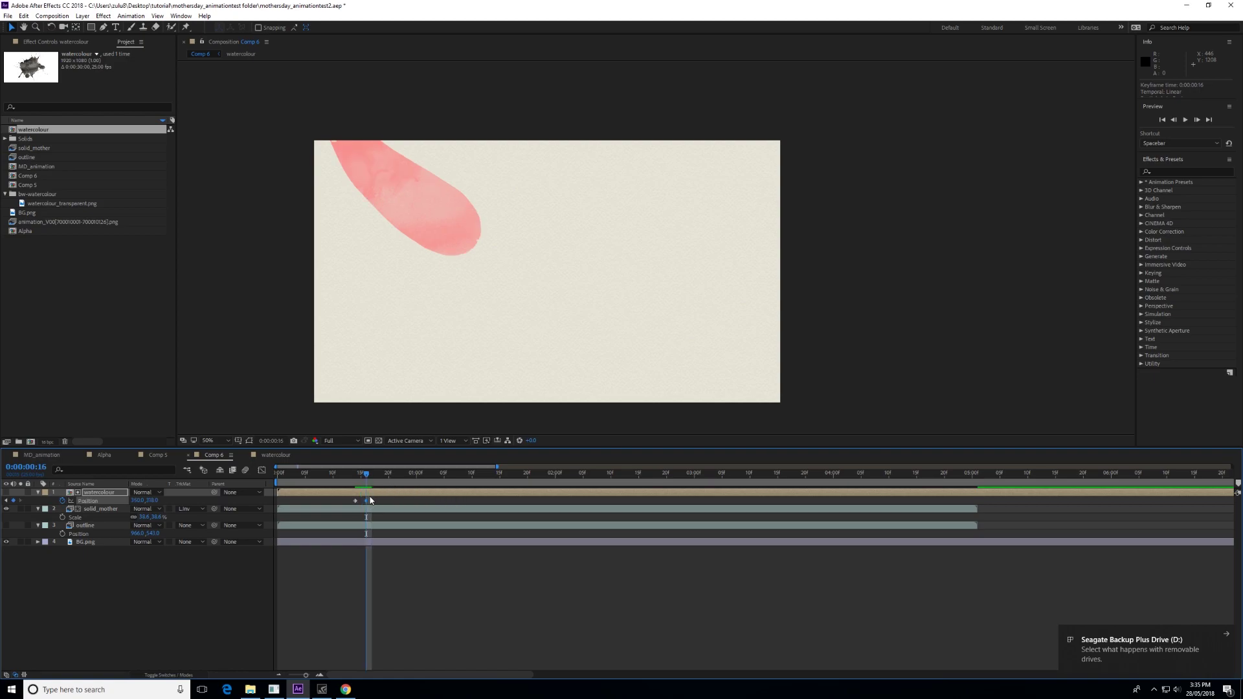
pyautogui.hotkey('ctrl', 'c')
pyautogui.click(361, 478)
pyautogui.hotkey('ctrl', 'v')
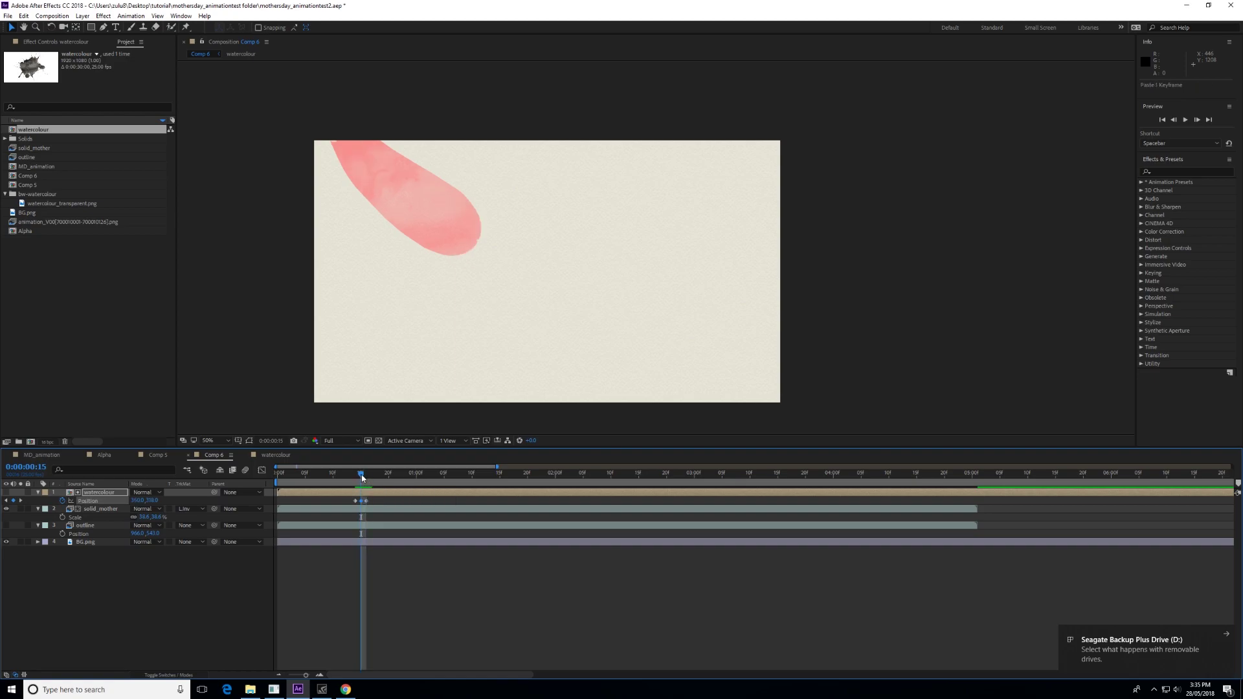
# At 0:00:00:17, move the watercolour layer over the long curved stroke and enlarge it proportionally to a scale of about 224%
pyautogui.moveTo(361, 477); pyautogui.dragTo(371, 479)
pyautogui.moveTo(422, 307)
pyautogui.mouseDown()
pyautogui.moveTo(434, 299)
pyautogui.moveTo(511, 352)
pyautogui.moveTo(562, 350)
pyautogui.moveTo(557, 339)
pyautogui.moveTo(583, 317)
pyautogui.moveTo(583, 333)
pyautogui.mouseUp()
pyautogui.press('s')
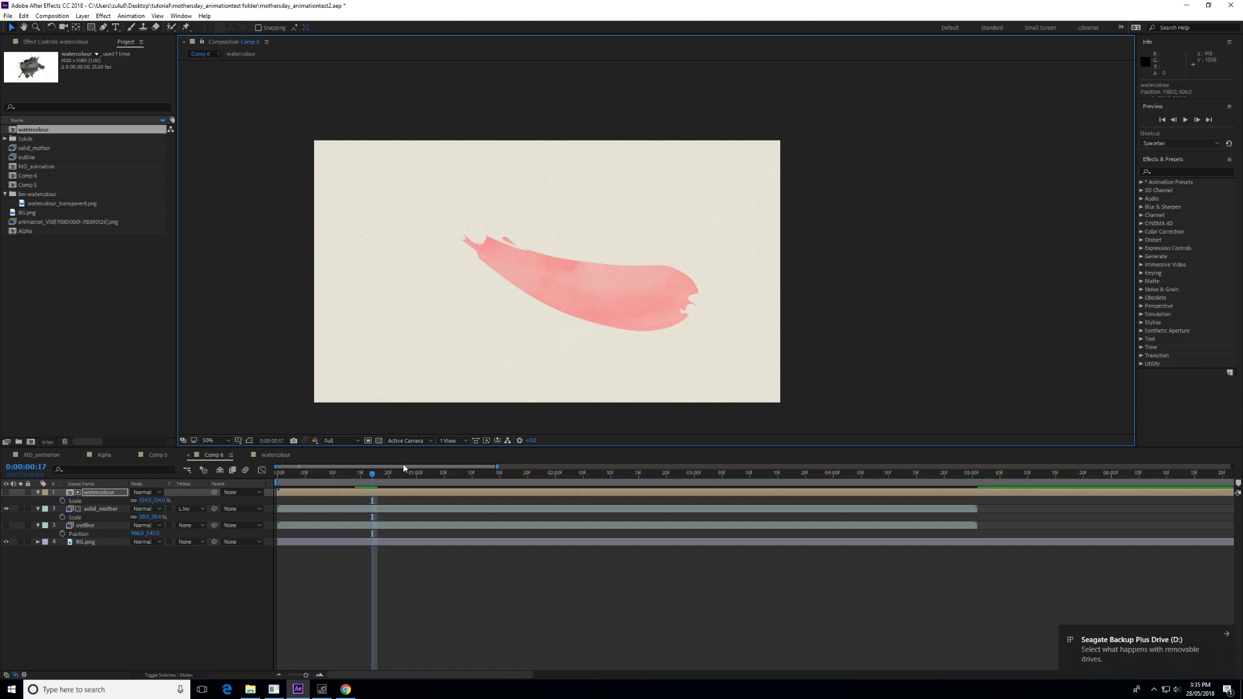
pyautogui.moveTo(160, 502); pyautogui.dragTo(197, 496)
pyautogui.moveTo(458, 333); pyautogui.dragTo(451, 319)
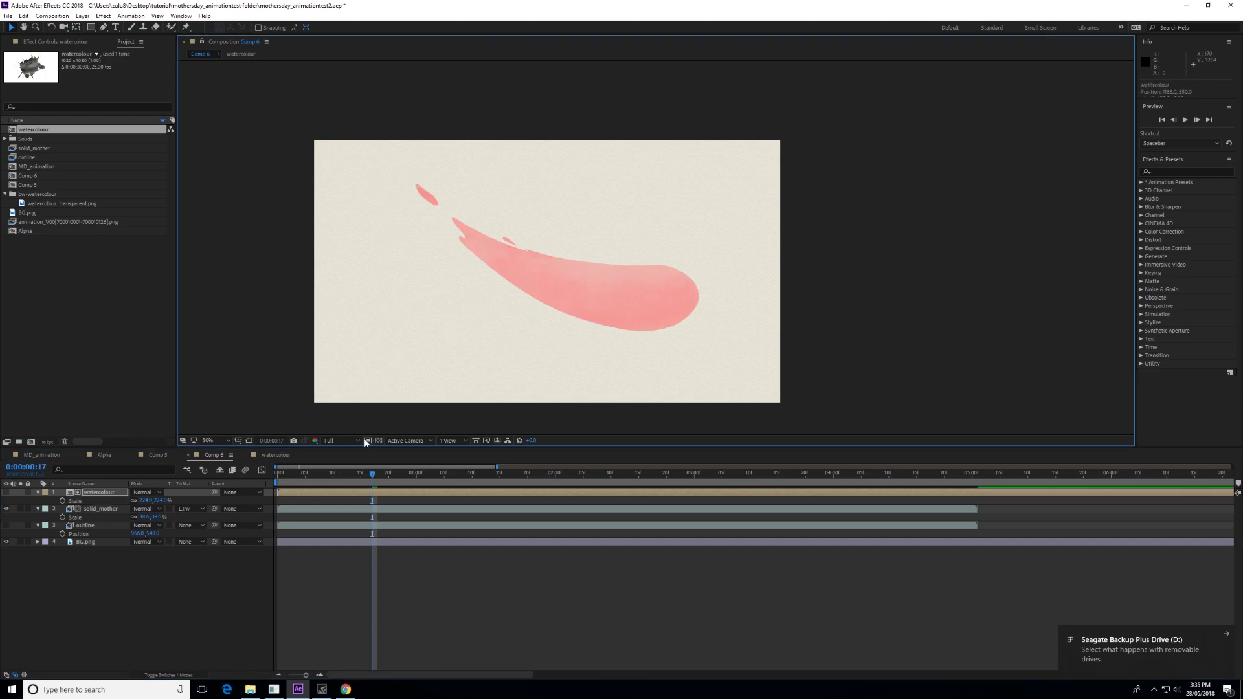
# Hold the watercolour layer's Position with a keyframe at 0:00:00:18, and shift the layer over the larger curl at 0:00:00:19
pyautogui.press('p')
pyautogui.moveTo(372, 474); pyautogui.dragTo(383, 474)
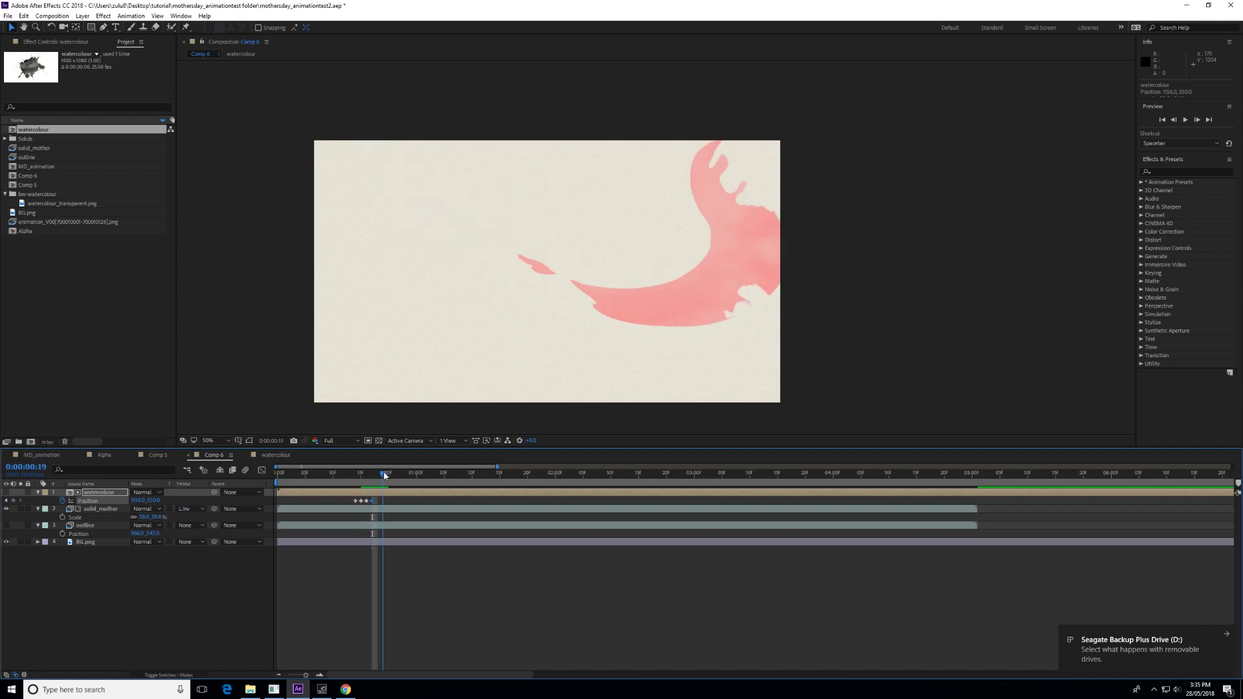
pyautogui.moveTo(380, 479); pyautogui.dragTo(378, 477)
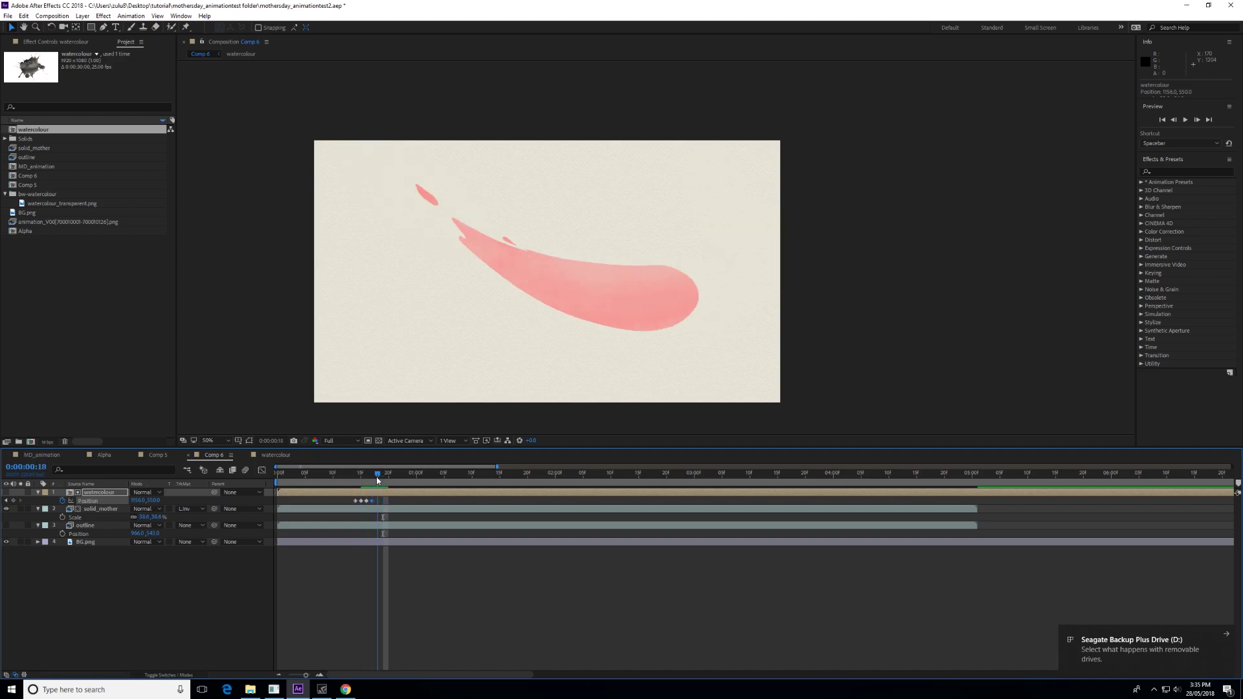
pyautogui.click(13, 500)
pyautogui.moveTo(379, 477); pyautogui.dragTo(383, 477)
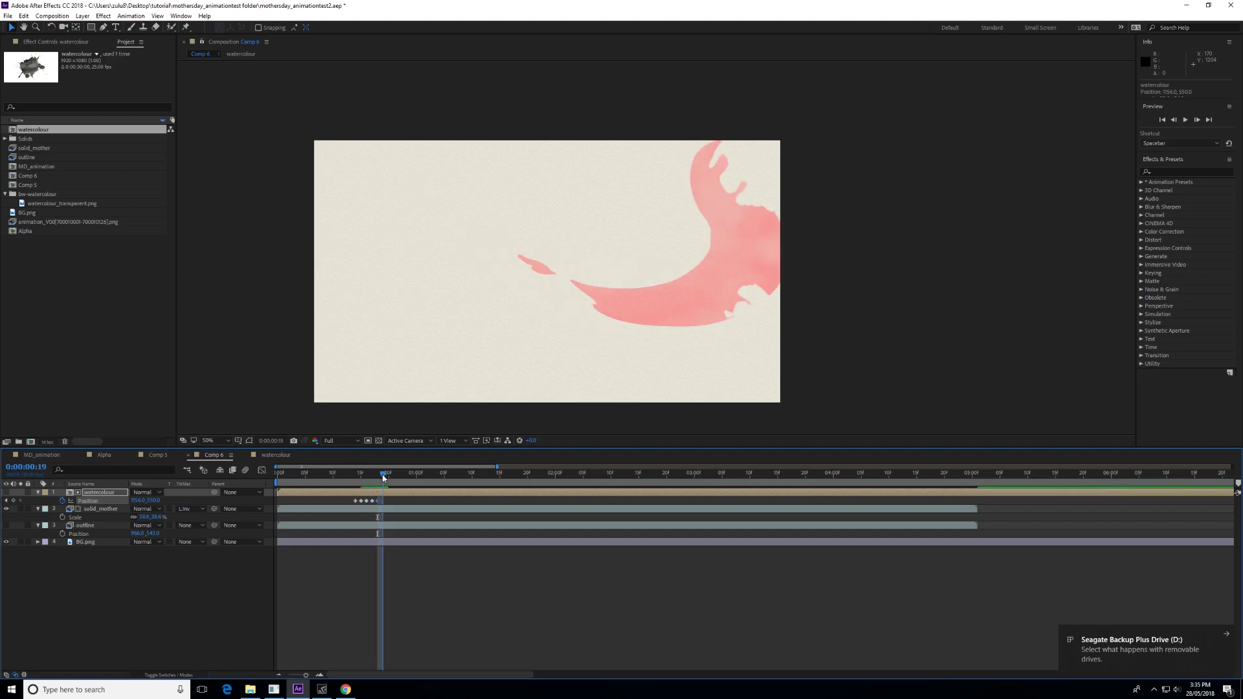
pyautogui.moveTo(554, 339); pyautogui.dragTo(622, 319)
# Keyframe the watercolour layer's Position at 0:00:00:21 and 0:00:00:22, moving it to cover the curl, and advance to 0:00:00:23
pyautogui.moveTo(388, 477)
pyautogui.mouseDown()
pyautogui.moveTo(353, 486)
pyautogui.moveTo(399, 480)
pyautogui.mouseUp()
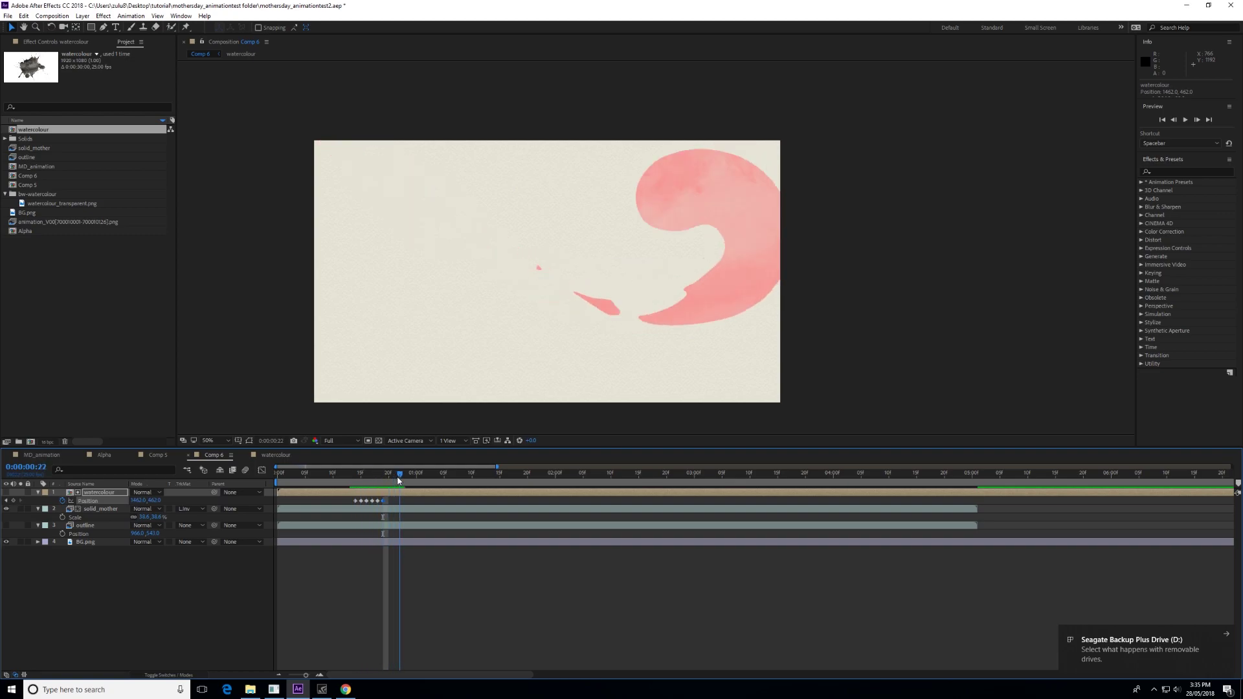
pyautogui.click(385, 479)
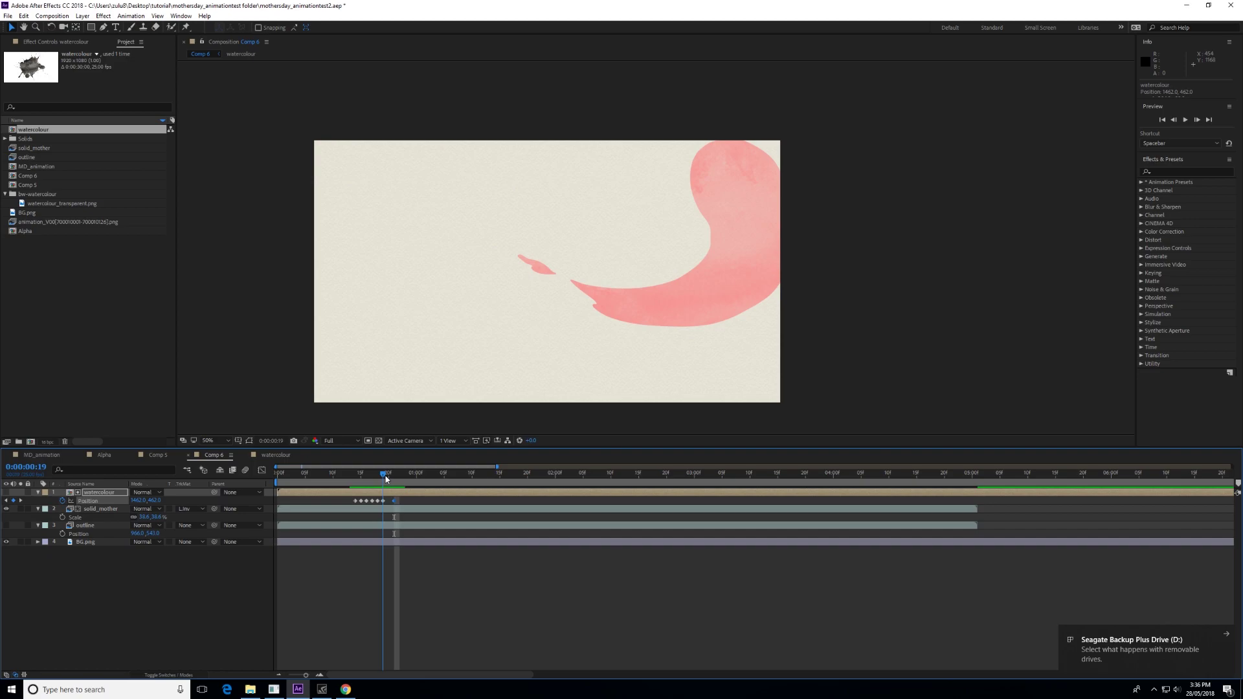
pyautogui.moveTo(382, 478); pyautogui.dragTo(394, 476)
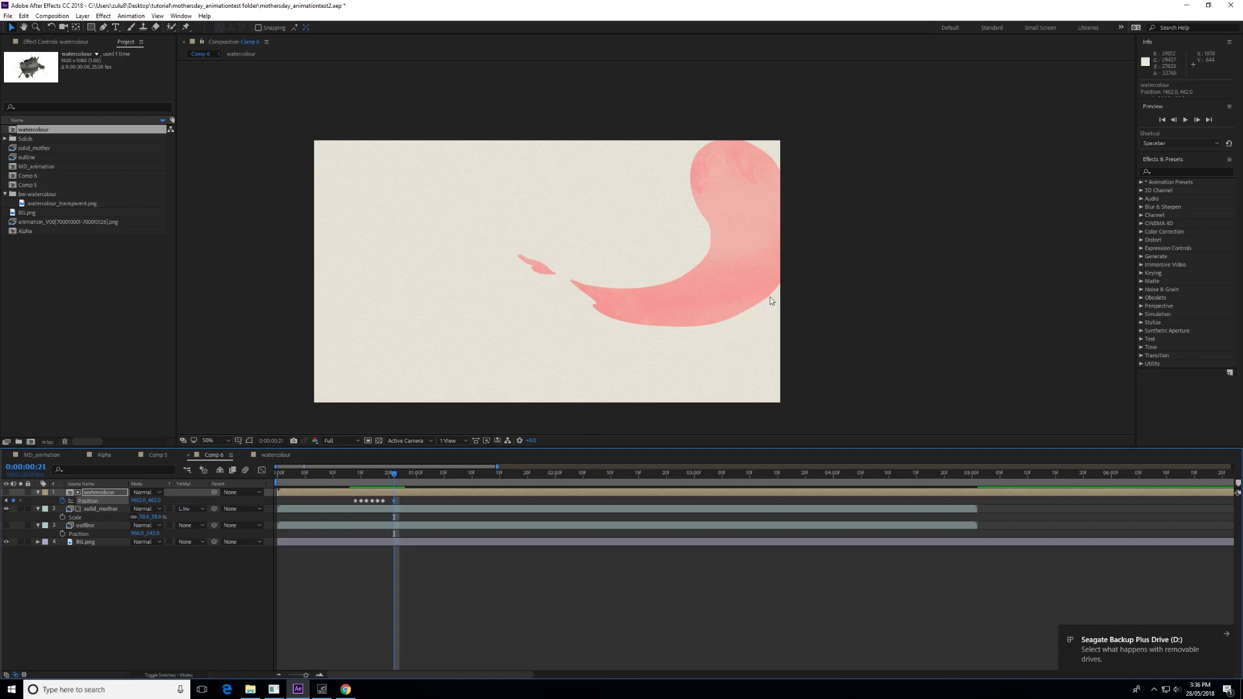
pyautogui.moveTo(395, 478)
pyautogui.mouseDown()
pyautogui.moveTo(383, 478)
pyautogui.moveTo(405, 478)
pyautogui.mouseUp()
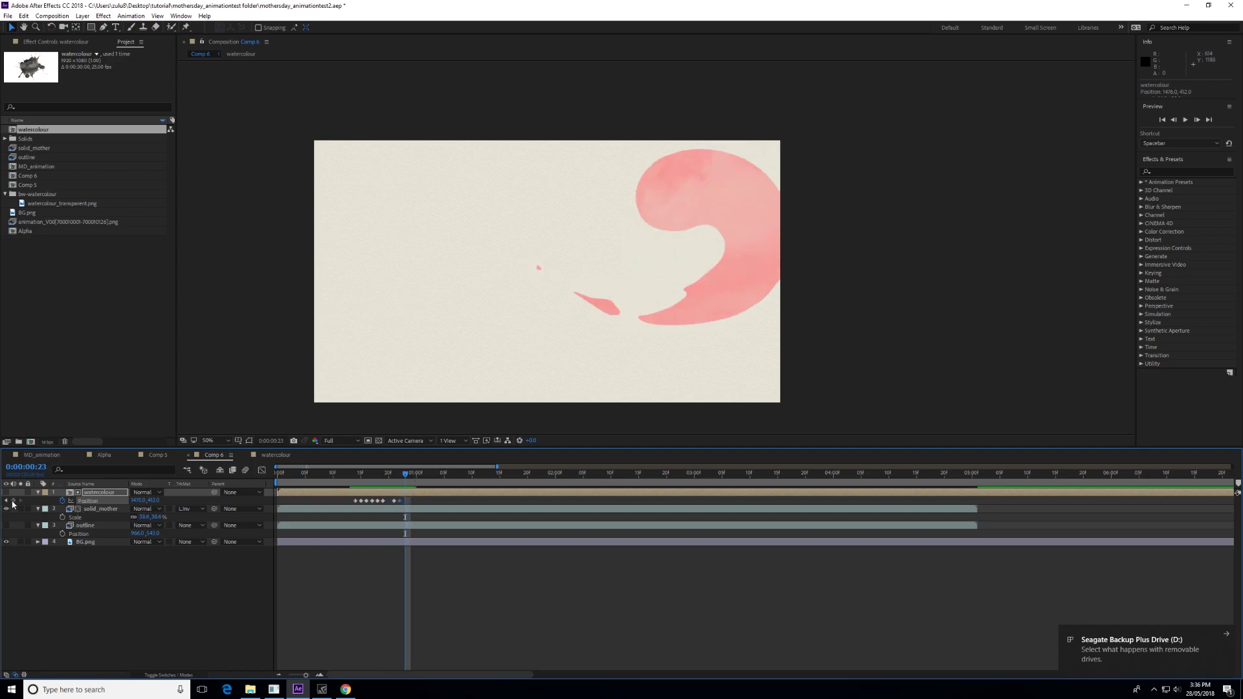
# Reposition the watercolour layer over the curl at 0:00:00:24 and keyframe the same Position at 0:00:01:00
pyautogui.moveTo(400, 477); pyautogui.dragTo(411, 477)
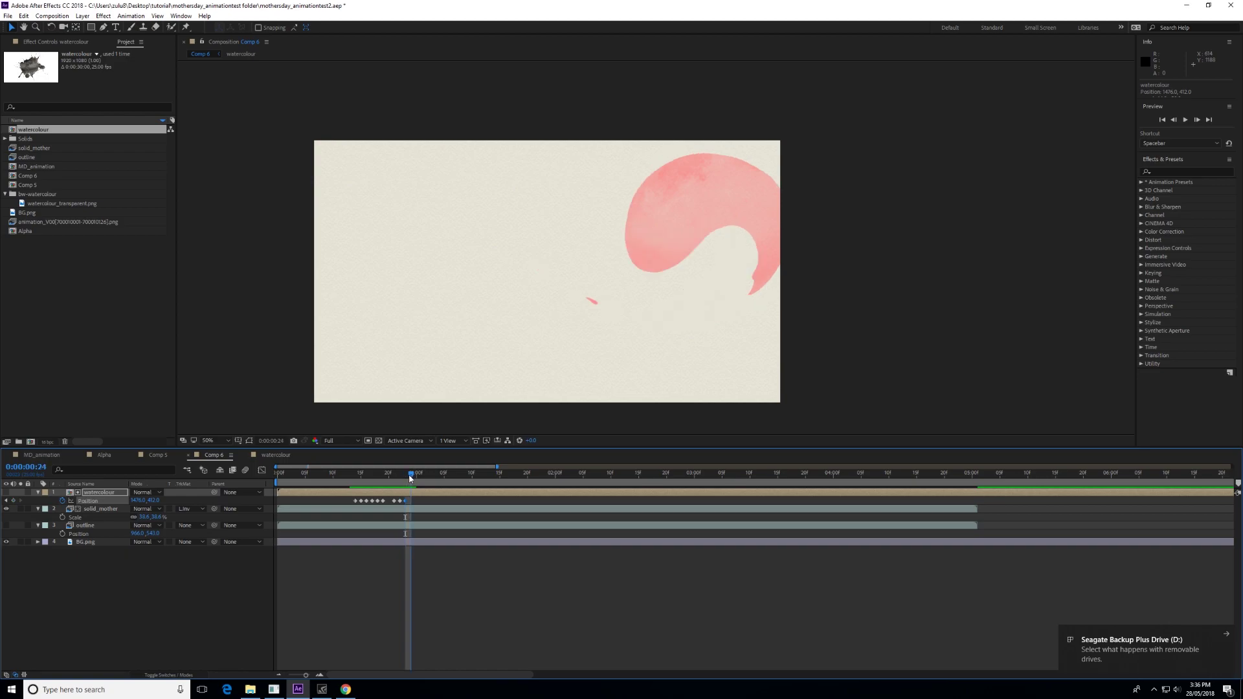
pyautogui.click(583, 345)
pyautogui.moveTo(583, 345); pyautogui.dragTo(585, 348)
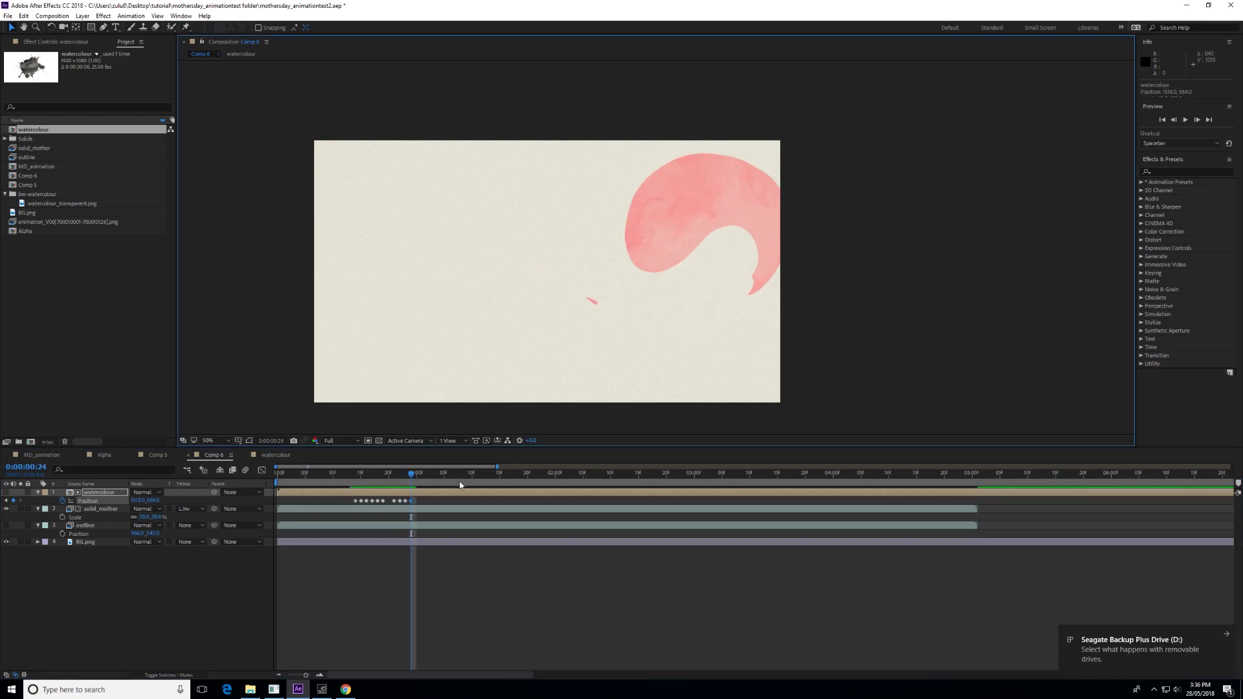
pyautogui.moveTo(409, 481); pyautogui.dragTo(416, 477)
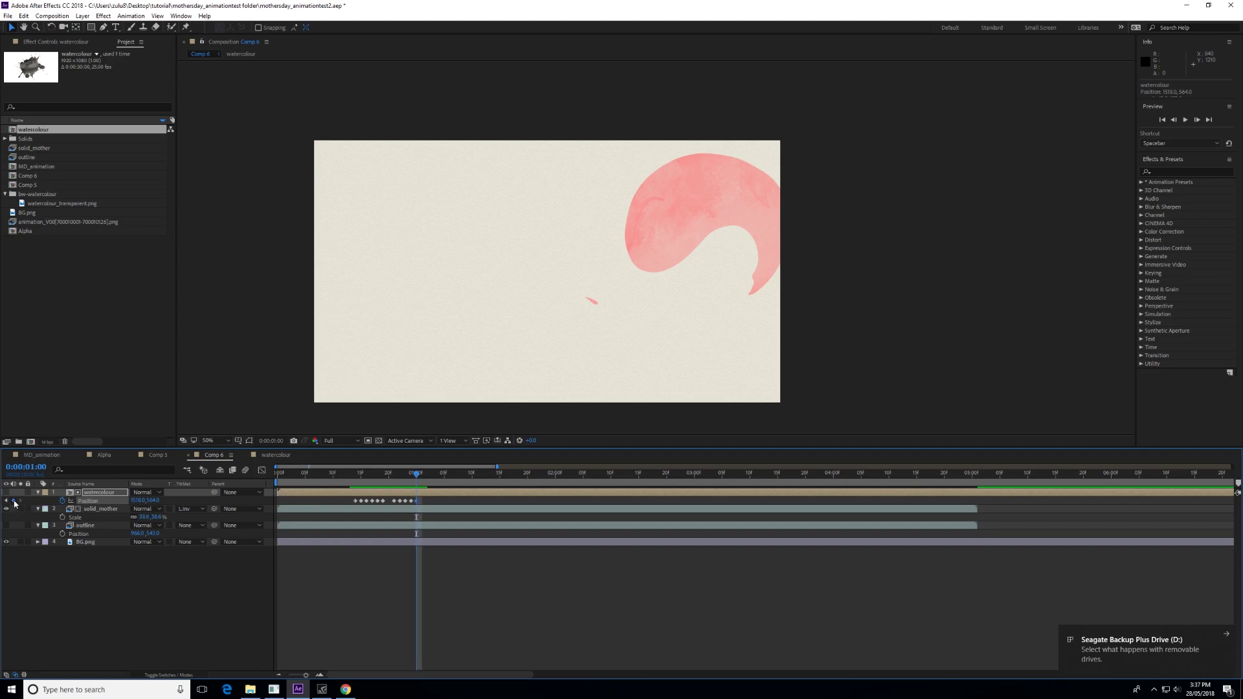
# Move the watercolour layer down over the descending stroke at 0:00:01:01 and hold its Position with a keyframe at 0:00:01:02
pyautogui.click(421, 472)
pyautogui.moveTo(619, 319); pyautogui.dragTo(633, 368)
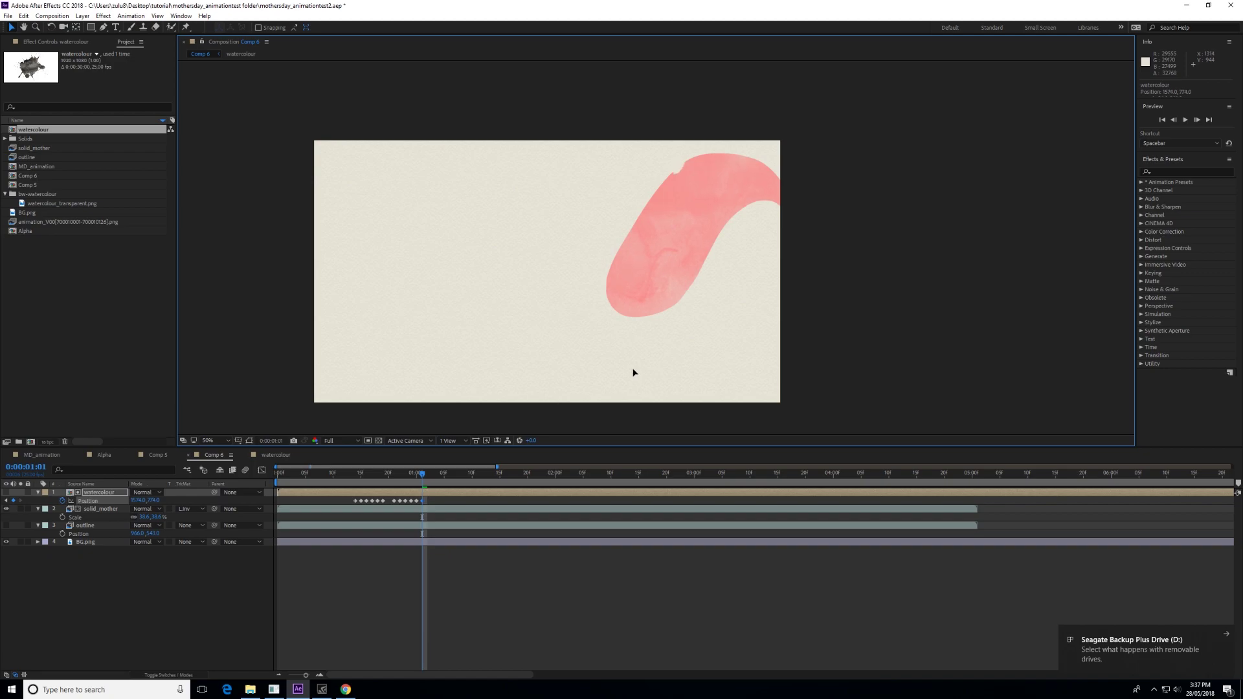
pyautogui.moveTo(422, 477); pyautogui.dragTo(428, 478)
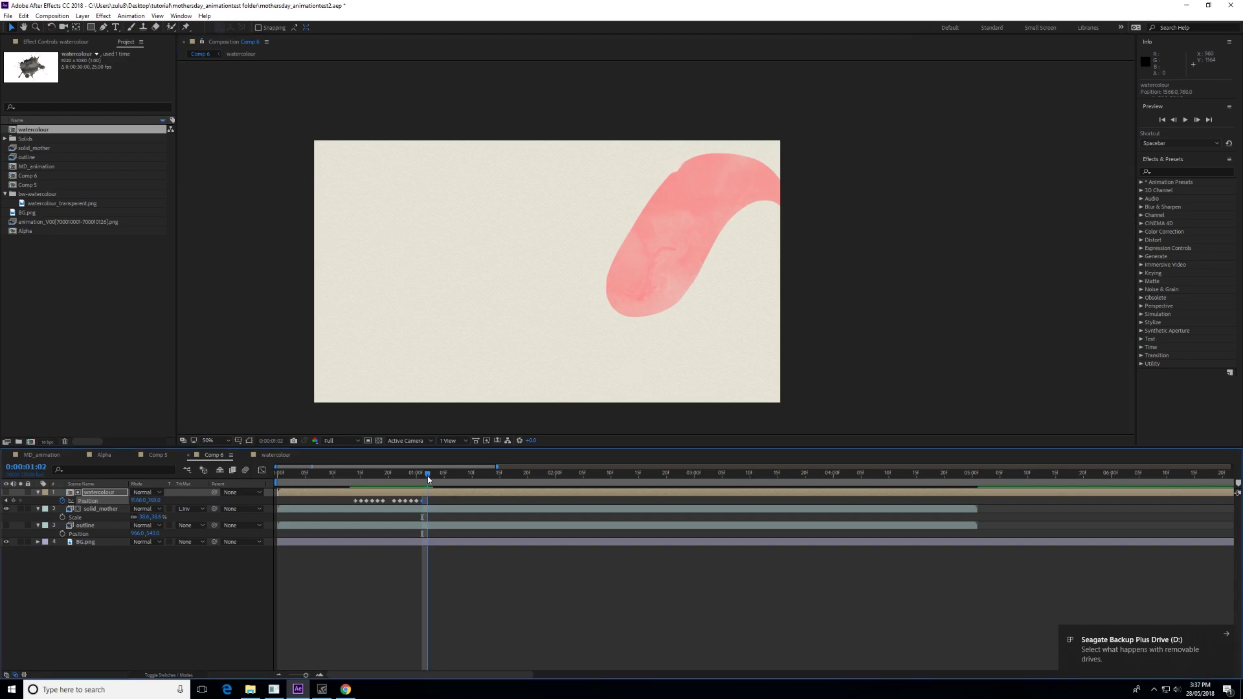
pyautogui.click(13, 500)
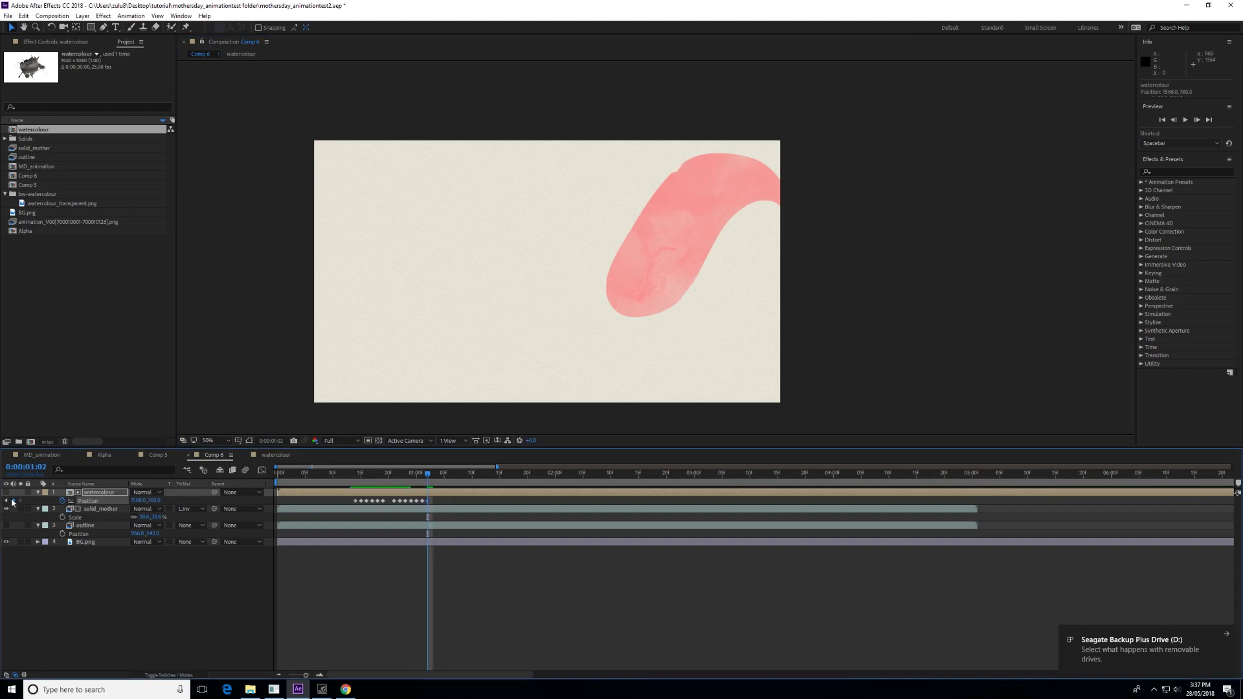
# Shorten Comp 6's work area to end just after the last Position keyframe near 0:00:01:02 and preview the keyframed section
pyautogui.moveTo(302, 675); pyautogui.dragTo(282, 678)
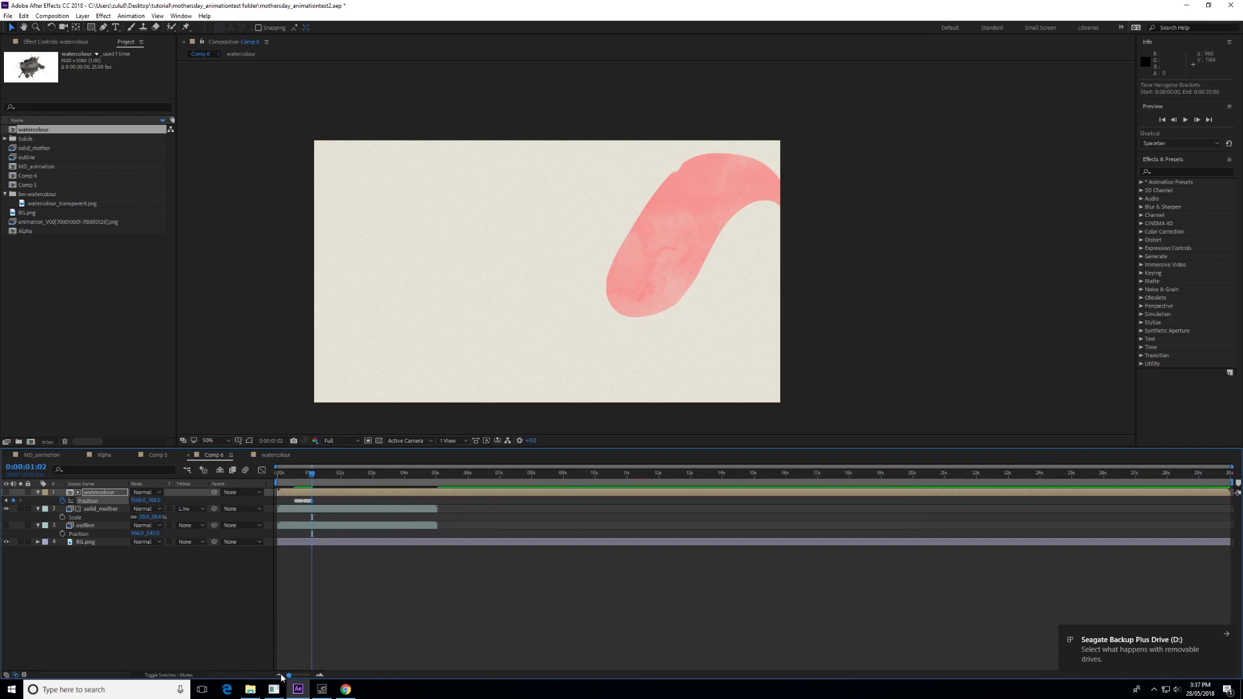
pyautogui.moveTo(1232, 482); pyautogui.dragTo(321, 507)
pyautogui.moveTo(291, 677); pyautogui.dragTo(307, 677)
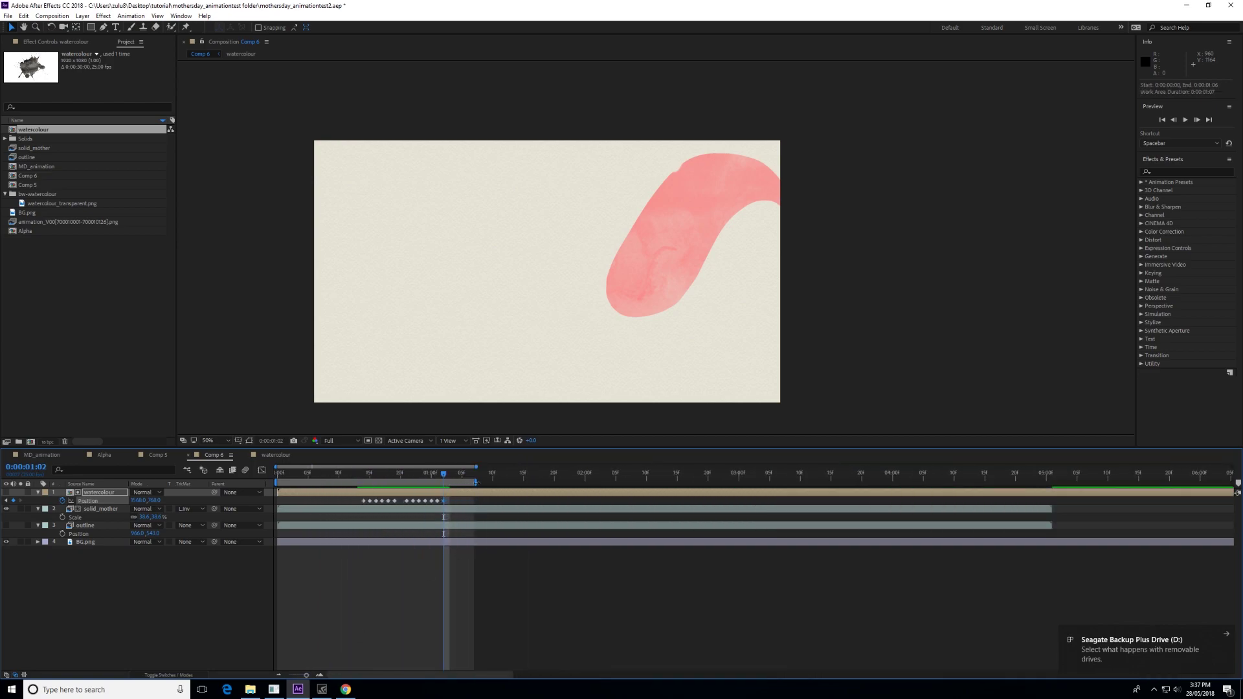
pyautogui.moveTo(476, 483); pyautogui.dragTo(451, 487)
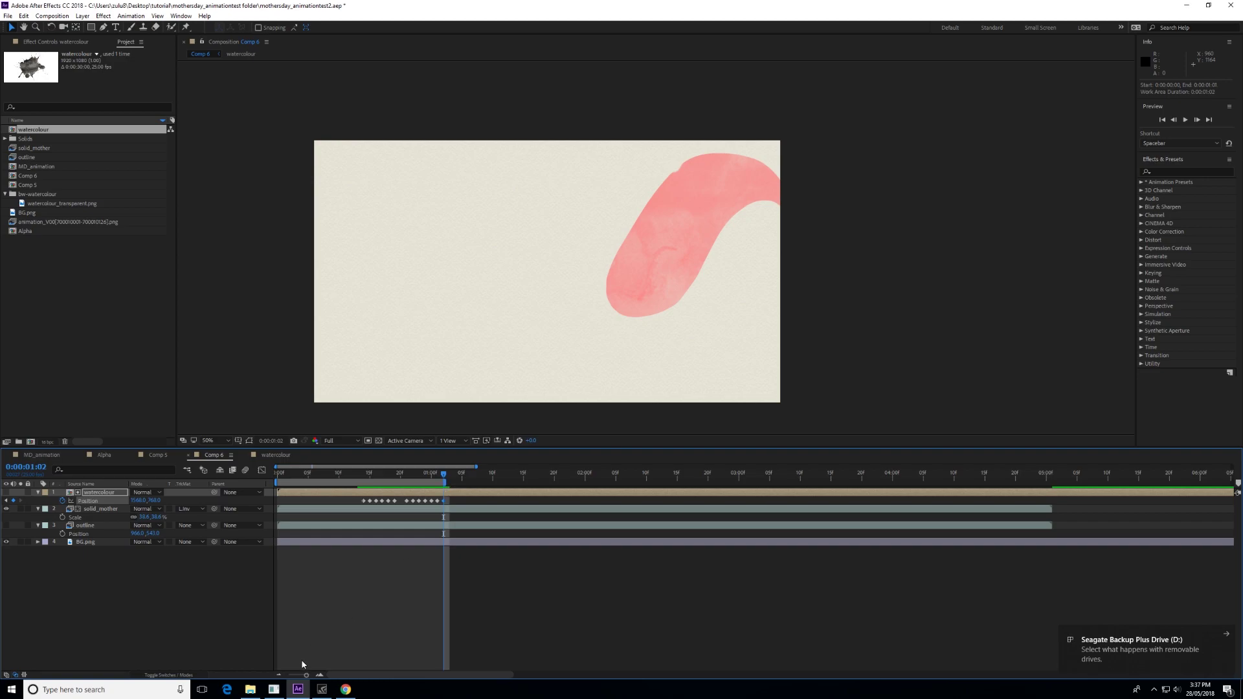
pyautogui.moveTo(308, 678); pyautogui.dragTo(310, 678)
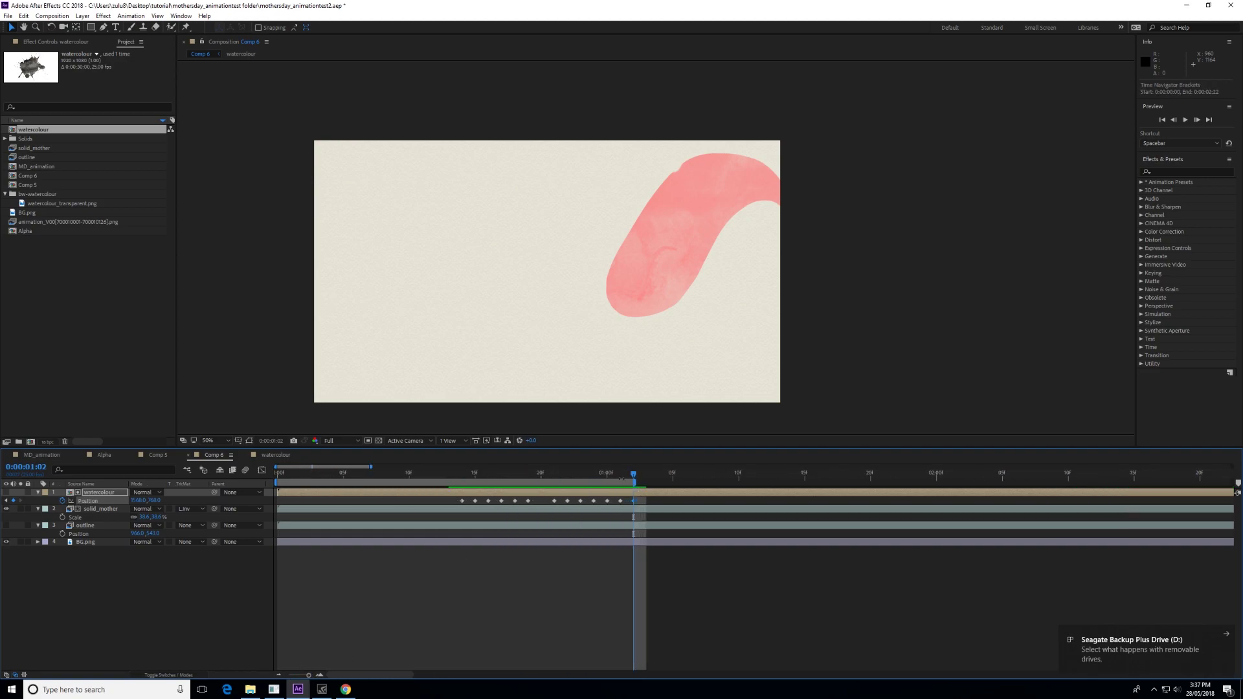
pyautogui.press('space')
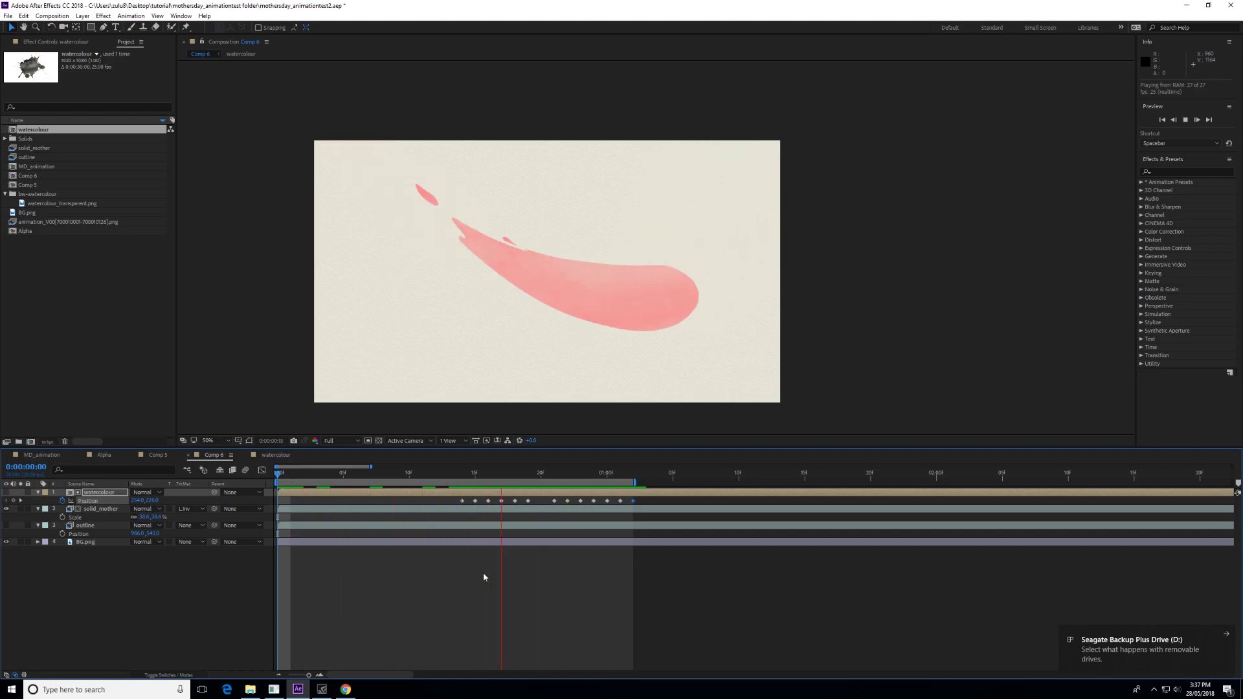
# Scrub through the keyframed strokes to 0:00:00:23 and open the watercolour composition
pyautogui.click(498, 478)
pyautogui.moveTo(498, 478); pyautogui.dragTo(582, 473)
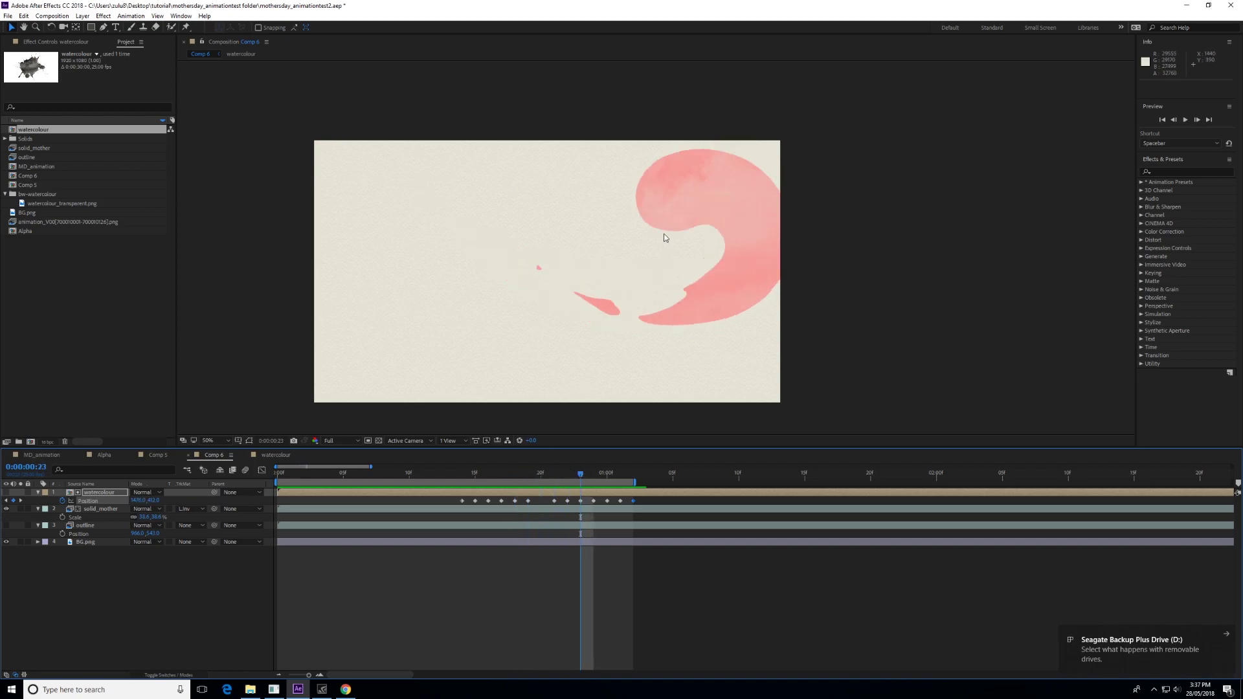
pyautogui.click(276, 455)
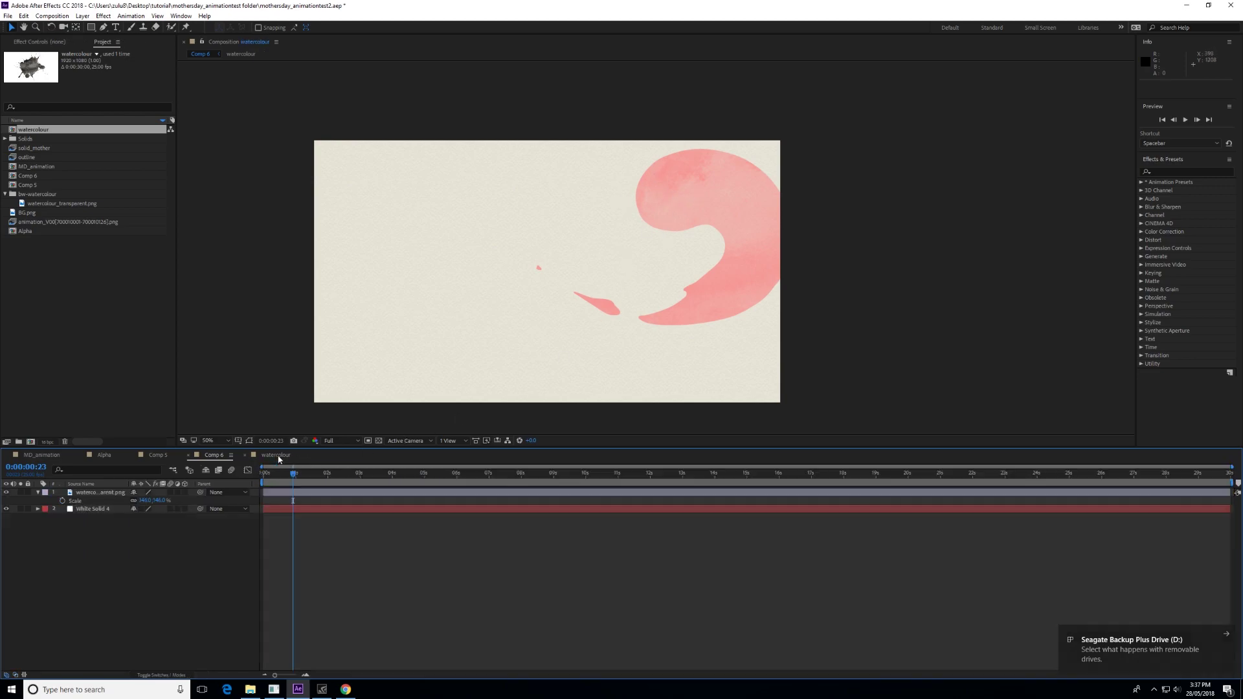
# Scrub the watercolour composition back to 0:00:00:11, return to Comp 6, preview the animation and move to 0:00:00:21
pyautogui.moveTo(294, 475); pyautogui.dragTo(277, 474)
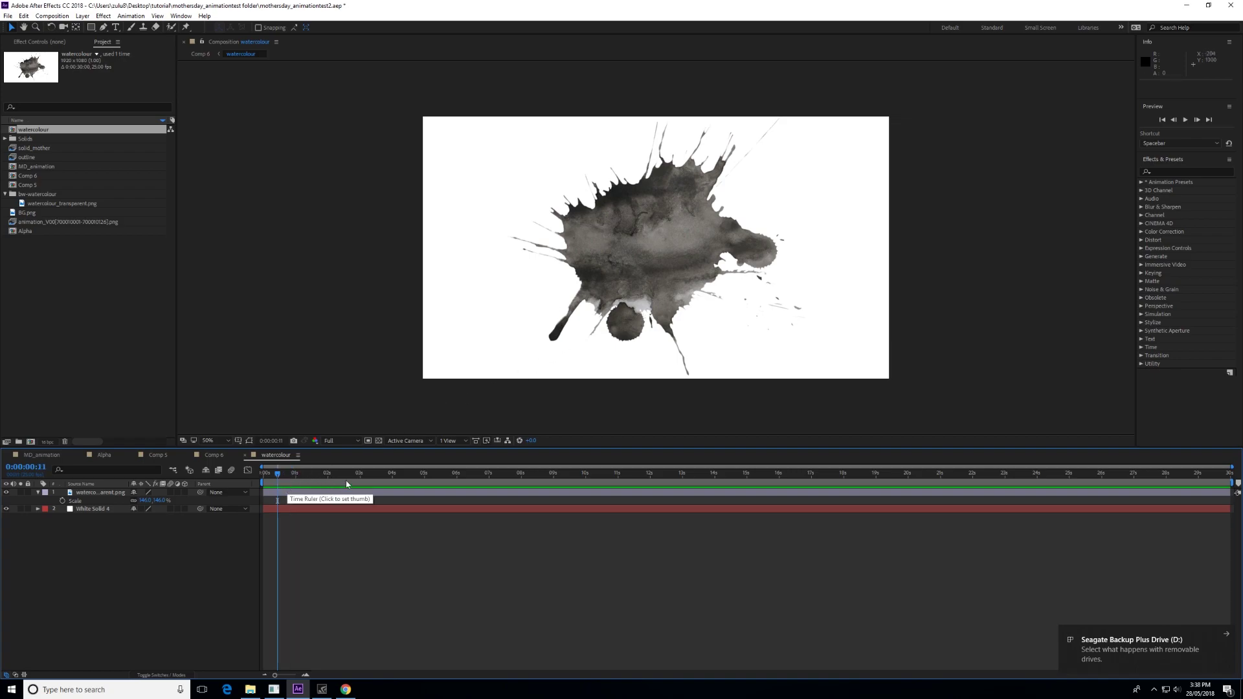
pyautogui.click(214, 454)
pyautogui.press('space')
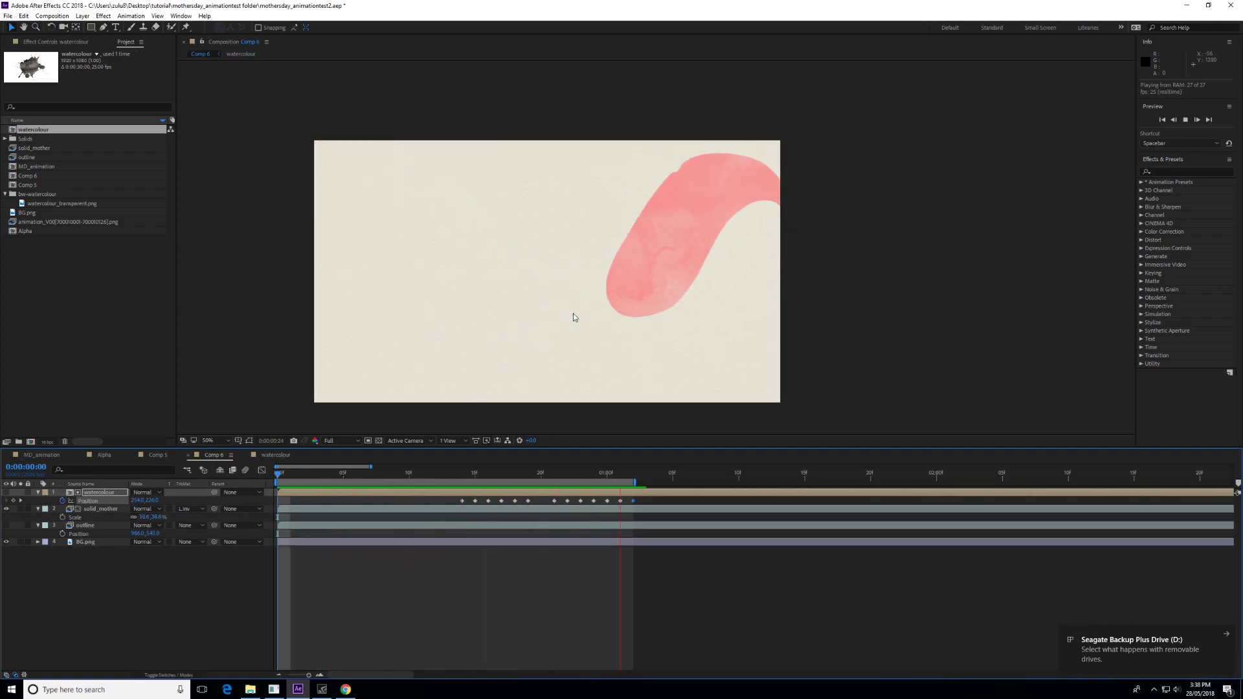
pyautogui.press('space')
pyautogui.moveTo(564, 478)
pyautogui.mouseDown()
pyautogui.moveTo(471, 483)
pyautogui.moveTo(555, 478)
pyautogui.mouseUp()
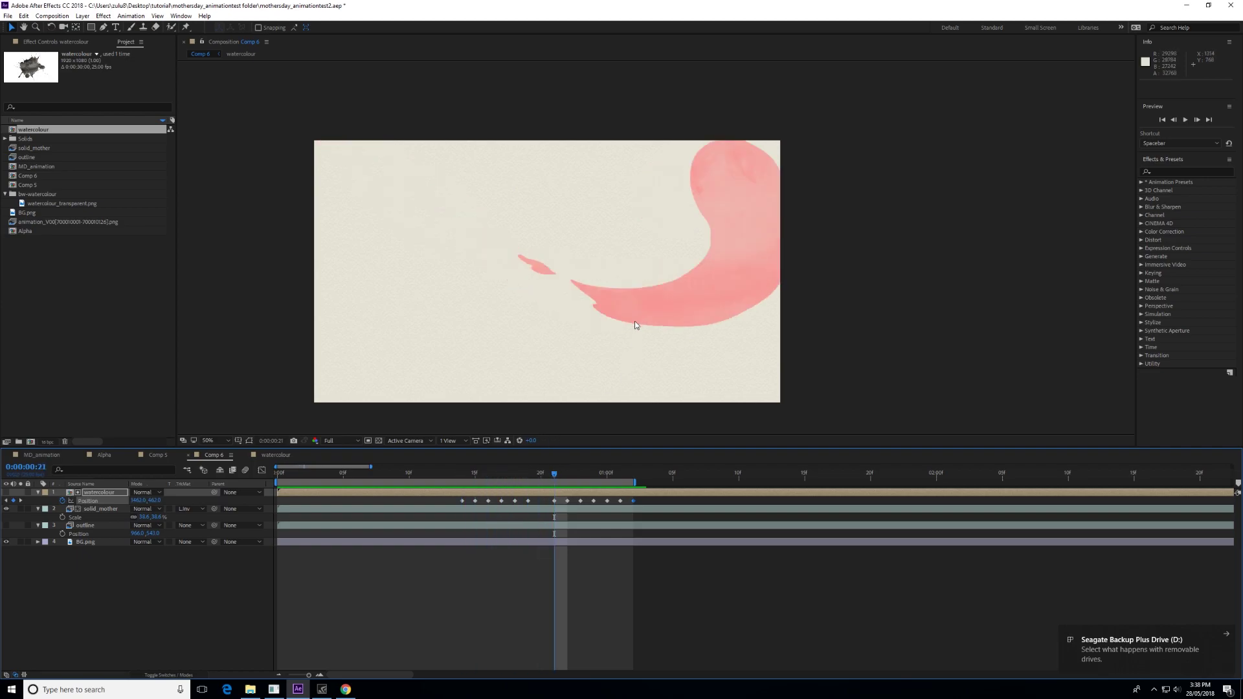
# Examine the edges and watercolour texture of the solid_mother stroke close up at 0:00:00:21
pyautogui.scroll(2, 637, 317)
pyautogui.moveTo(637, 317); pyautogui.dragTo(552, 343)
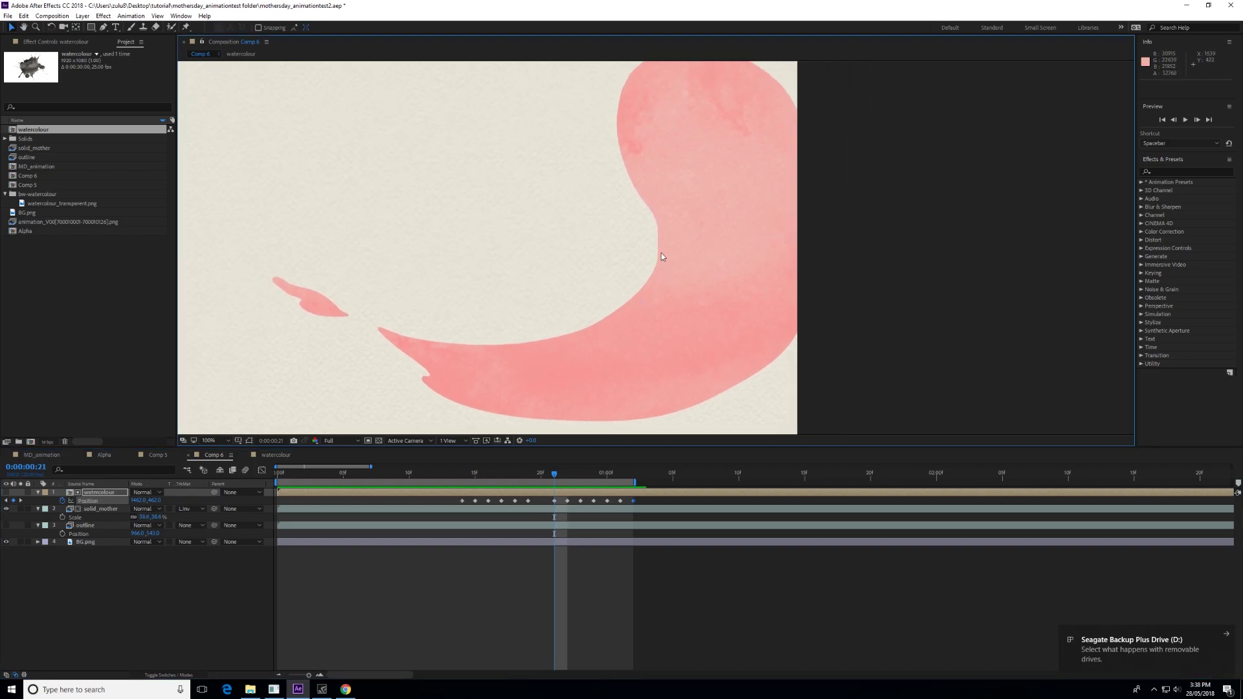
pyautogui.click(602, 327)
pyautogui.scroll(-3, 605, 311)
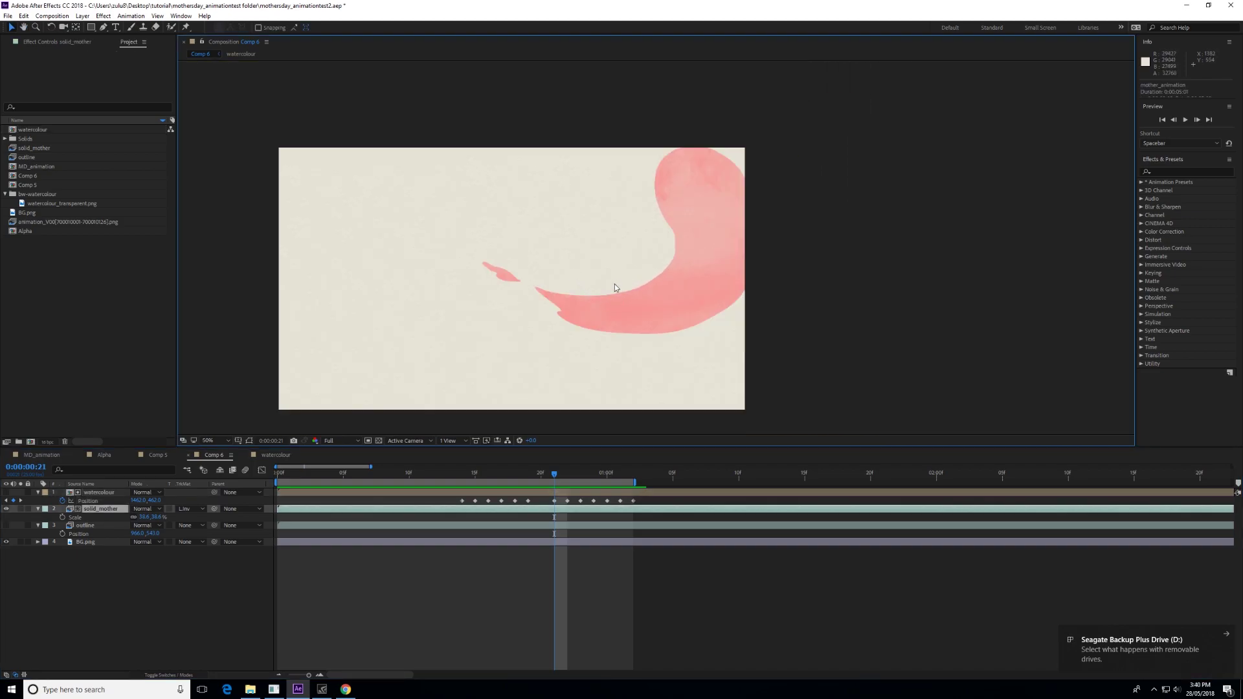
pyautogui.scroll(4, 619, 284)
pyautogui.scroll(-3, 646, 292)
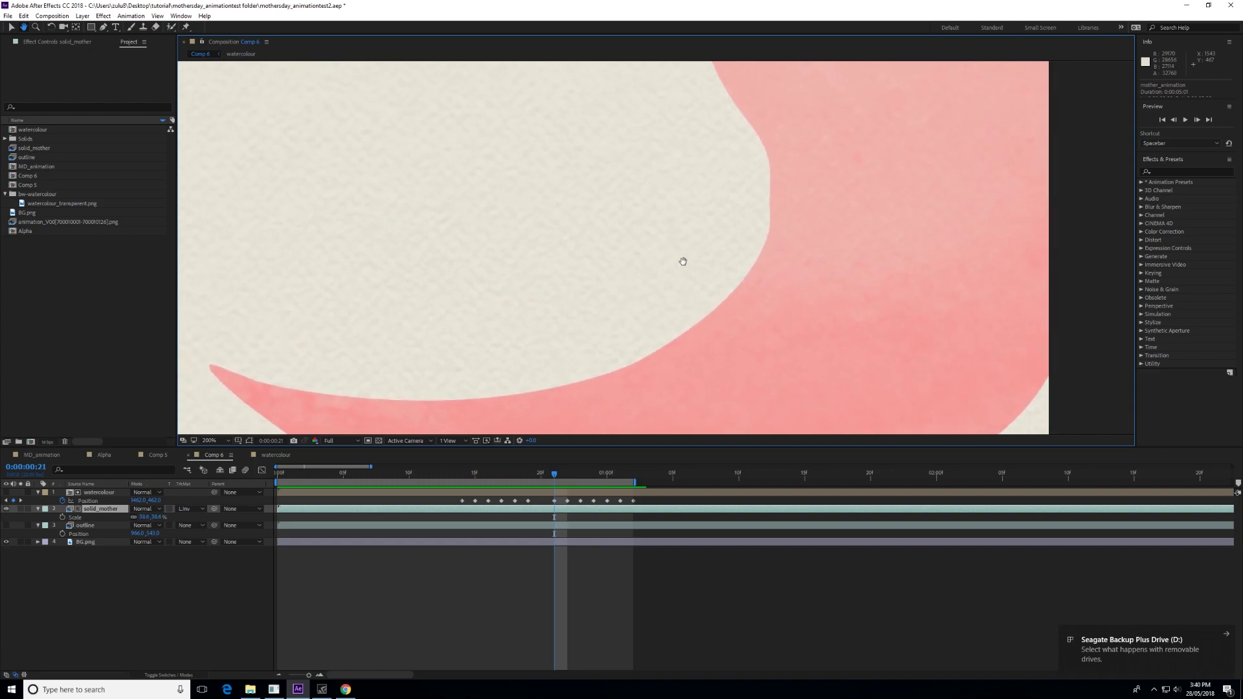
pyautogui.moveTo(568, 298); pyautogui.dragTo(585, 322)
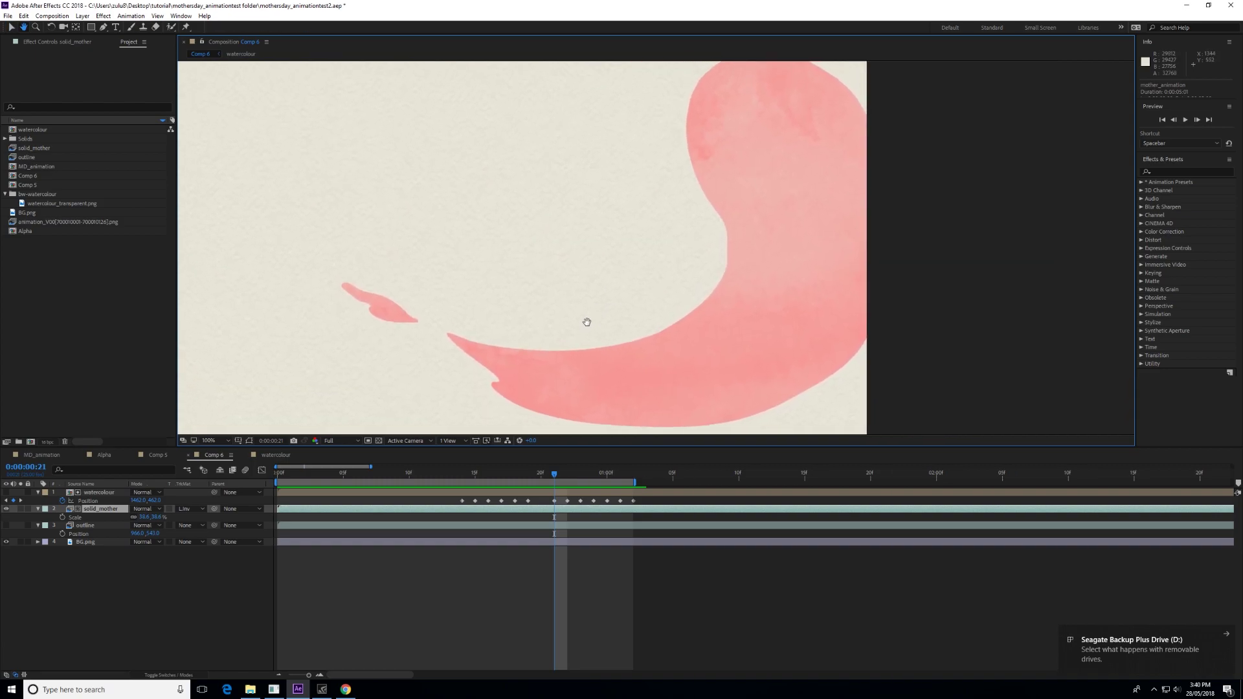
pyautogui.scroll(-2, 593, 313)
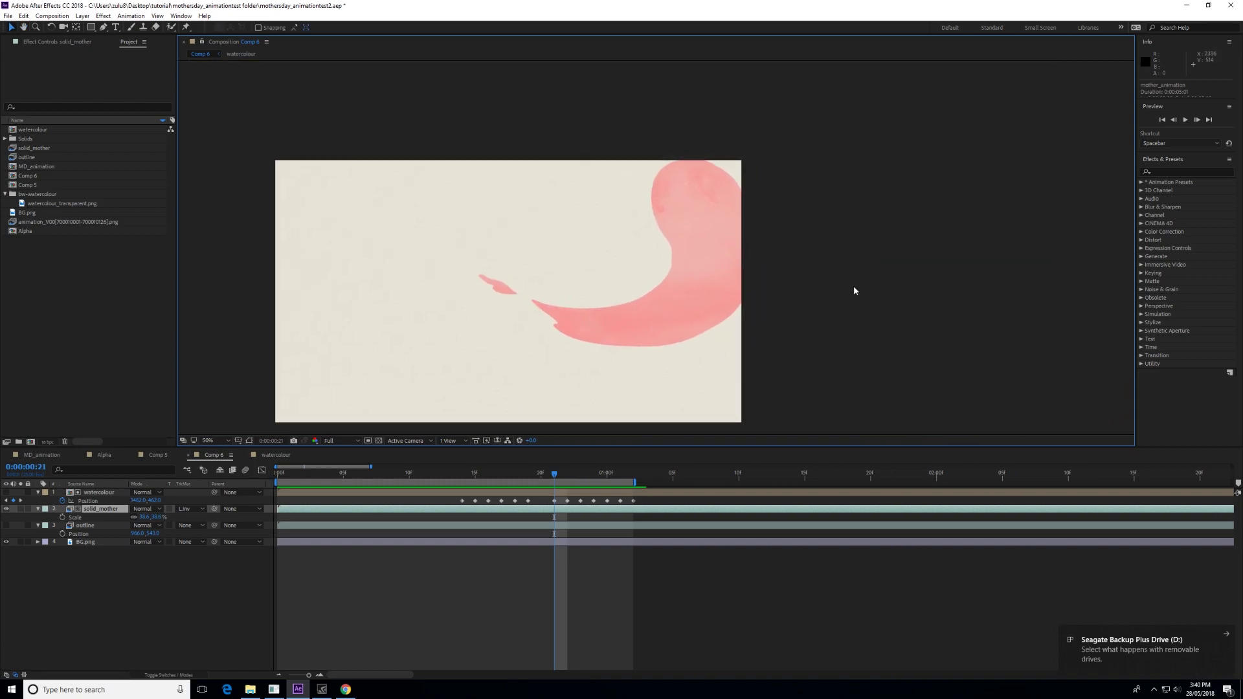
# Find the Glow effect by name and apply it to the solid_mother layer at 0:00:00:22
pyautogui.click(1166, 172)
pyautogui.write('glow')
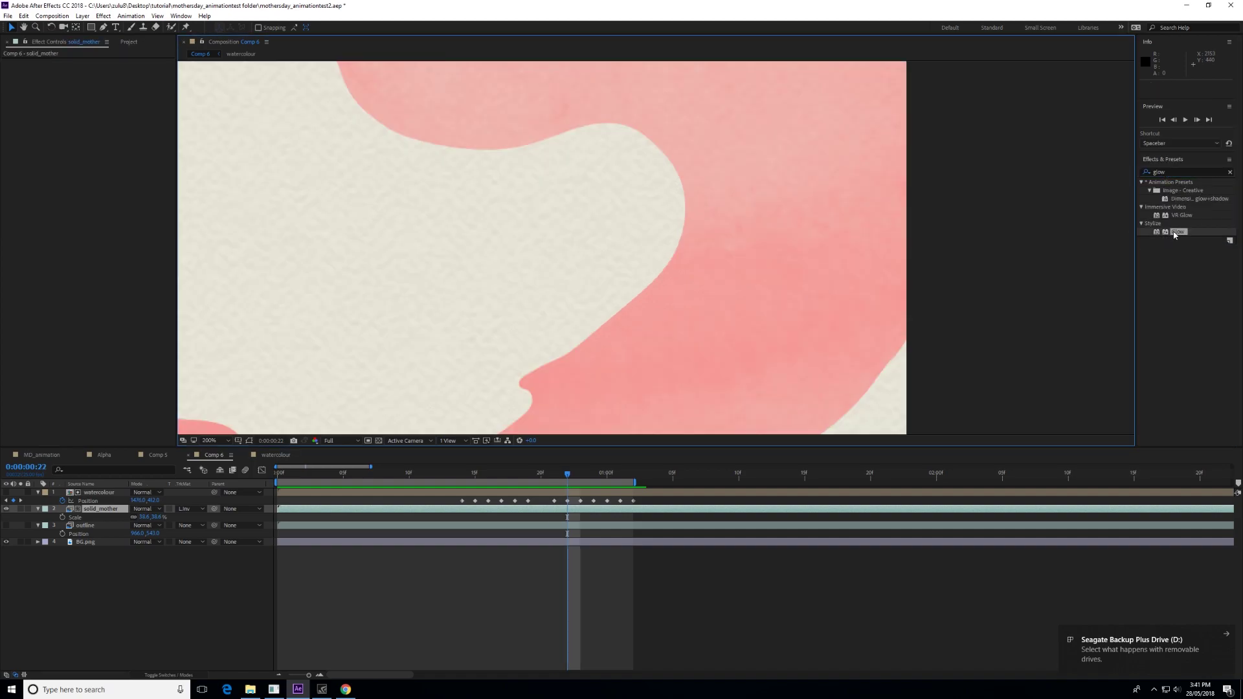
pyautogui.moveTo(1178, 232); pyautogui.dragTo(666, 258)
pyautogui.scroll(-2, 679, 250)
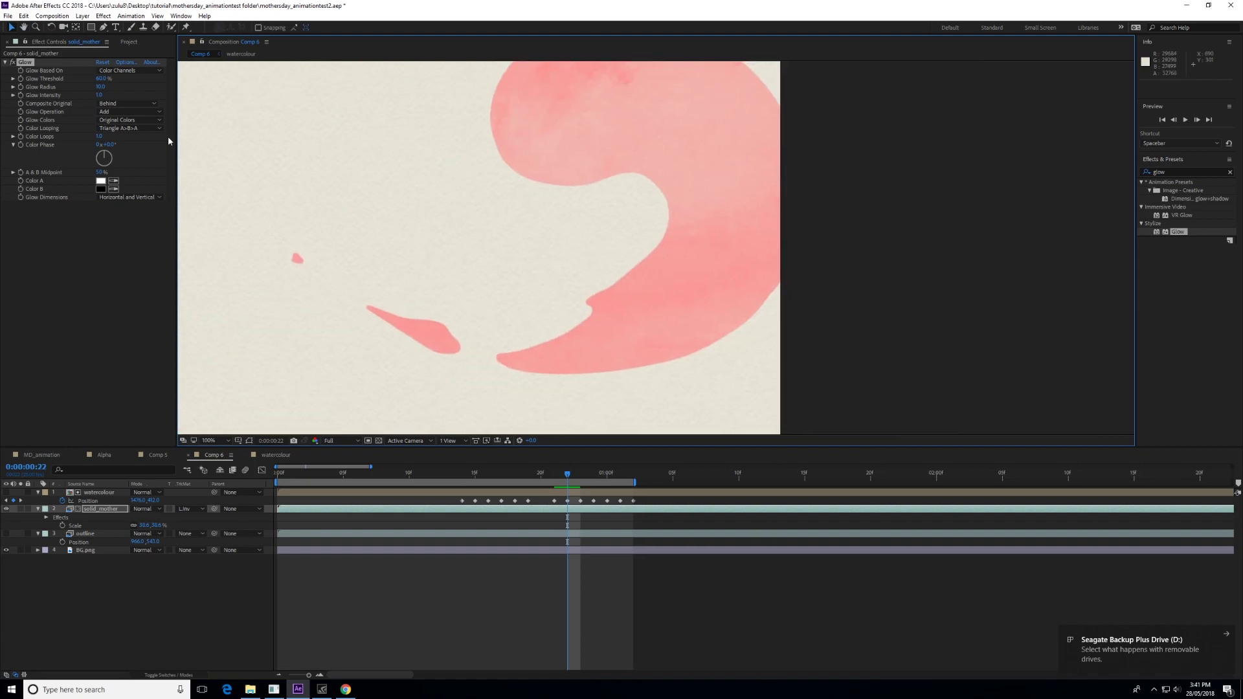
# Fine-tune the Glow Threshold and Glow Radius of the effect on the solid_mother layer
pyautogui.moveTo(101, 78); pyautogui.dragTo(105, 79)
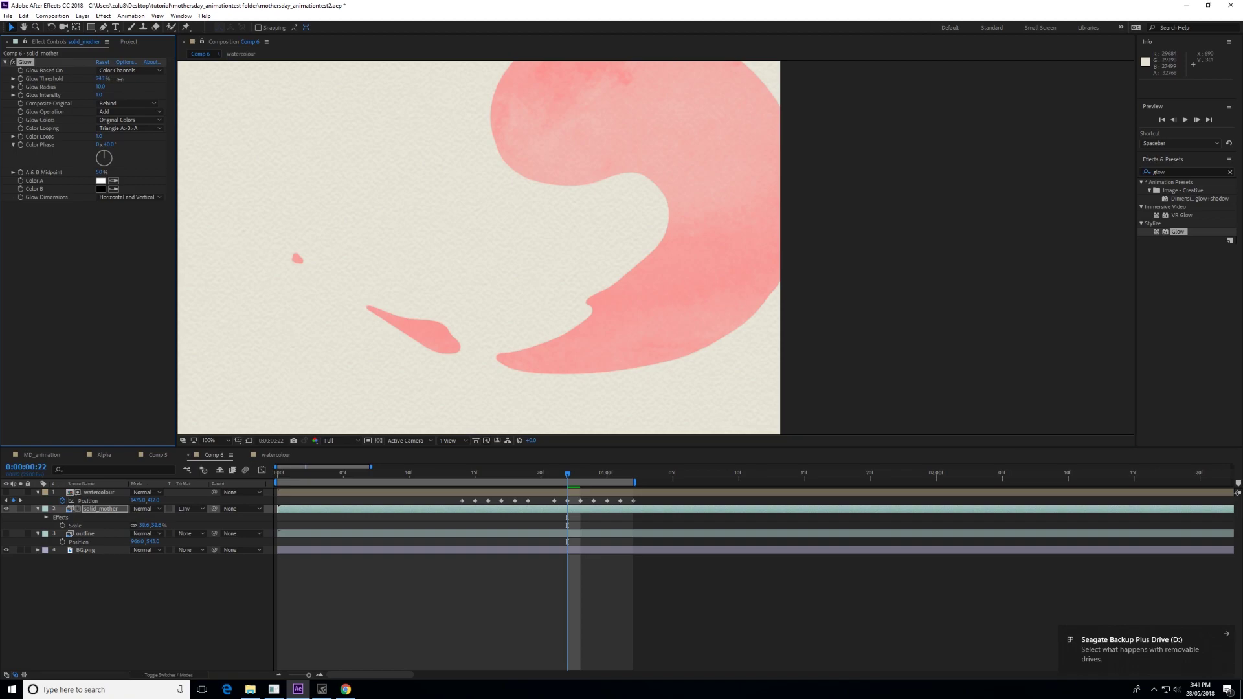
pyautogui.moveTo(119, 79); pyautogui.dragTo(103, 79)
pyautogui.moveTo(107, 87); pyautogui.dragTo(97, 87)
pyautogui.press(',')
pyautogui.press(',')
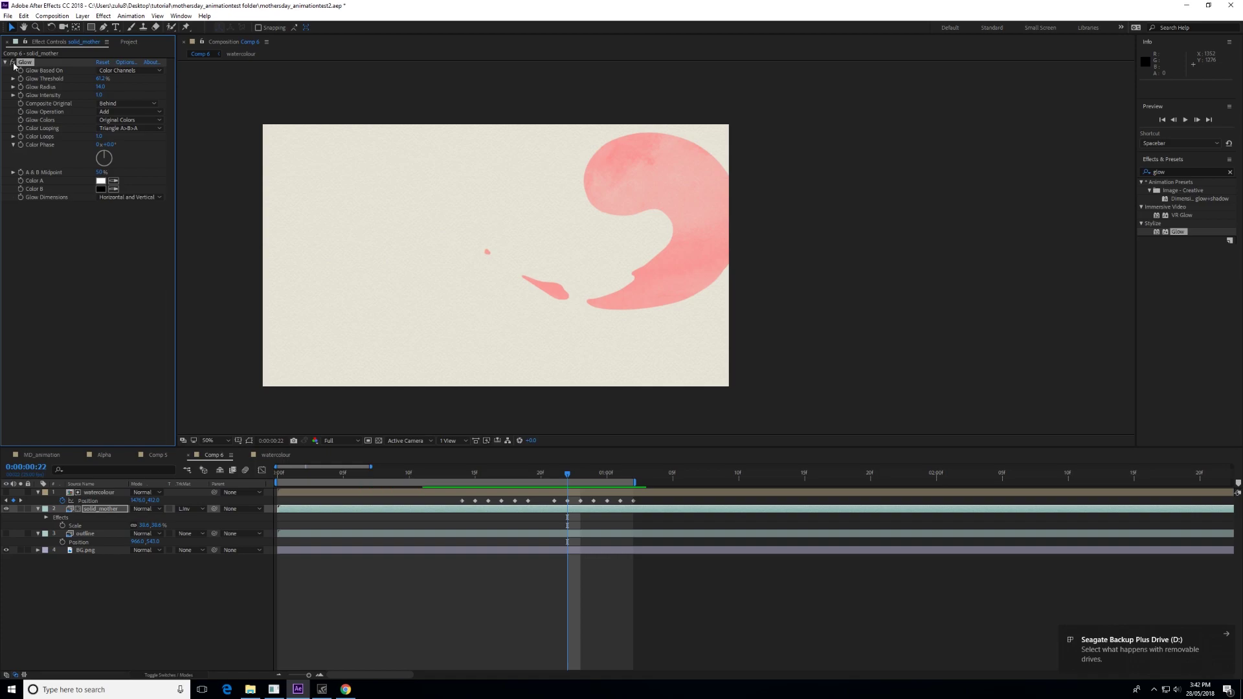
# Preview Comp 6 with the Glow applied and stop at 0:00:00:16 with no layer selected
pyautogui.moveTo(434, 290); pyautogui.dragTo(464, 286)
pyautogui.click(525, 480)
pyautogui.press('space')
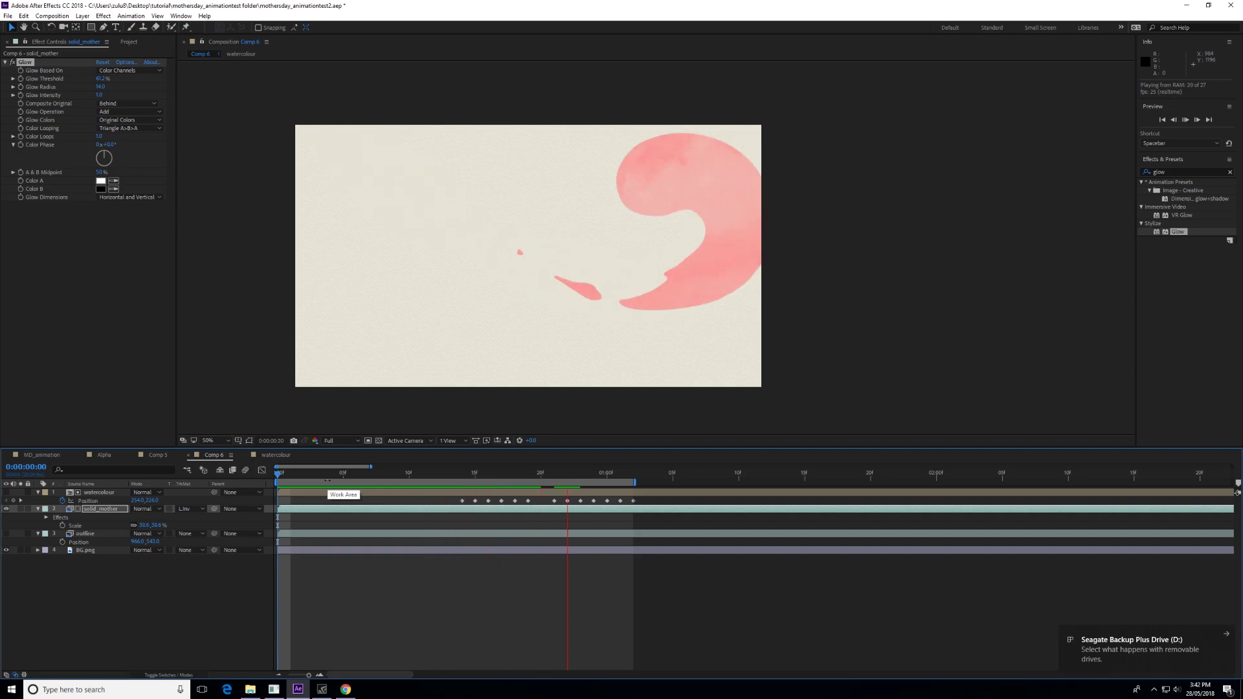
pyautogui.click(133, 599)
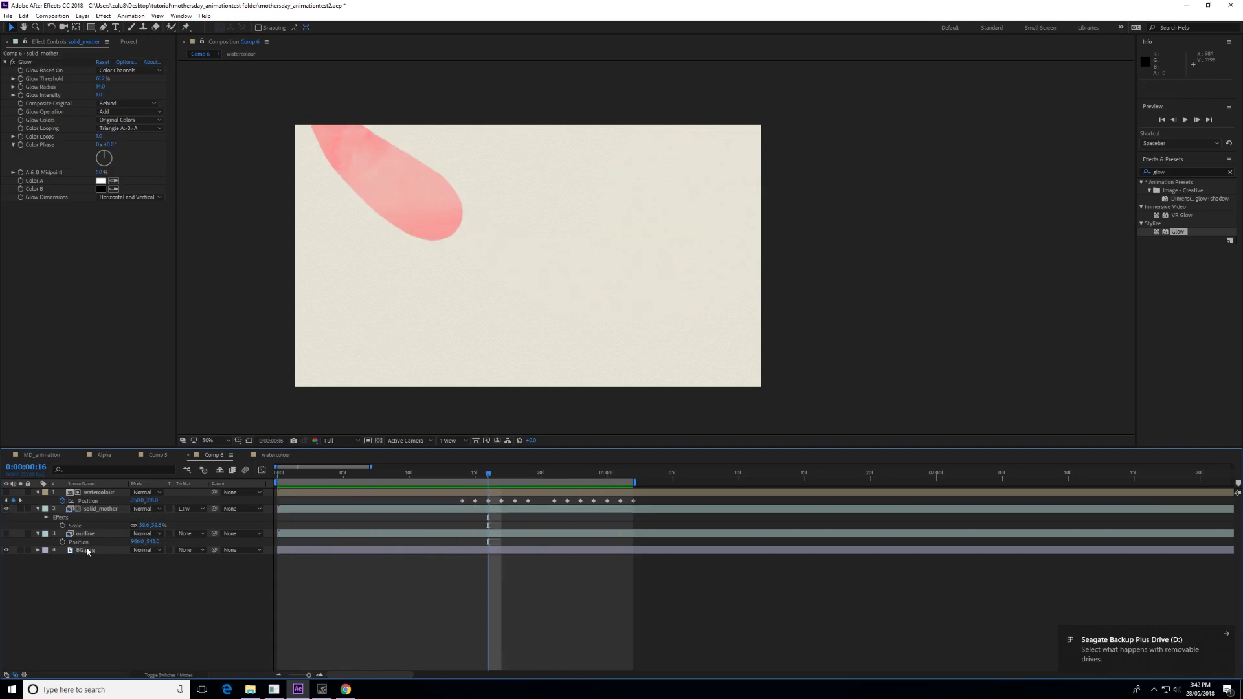
# Make the outline layer visible and move it to the top of Comp 6's layer stack
pyautogui.click(84, 536)
pyautogui.click(7, 534)
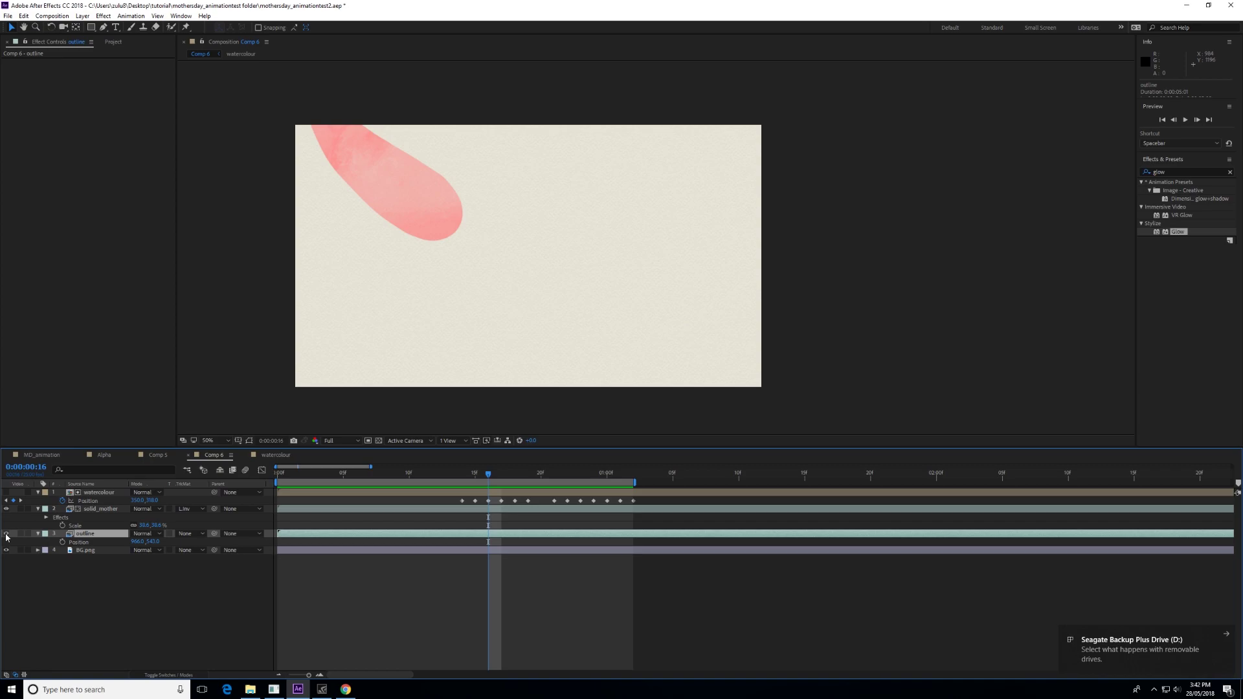
pyautogui.moveTo(84, 535); pyautogui.dragTo(97, 488)
# Preview the strokes with their outline and scrub through the keyframed section to 0:00:00:22
pyautogui.press('space')
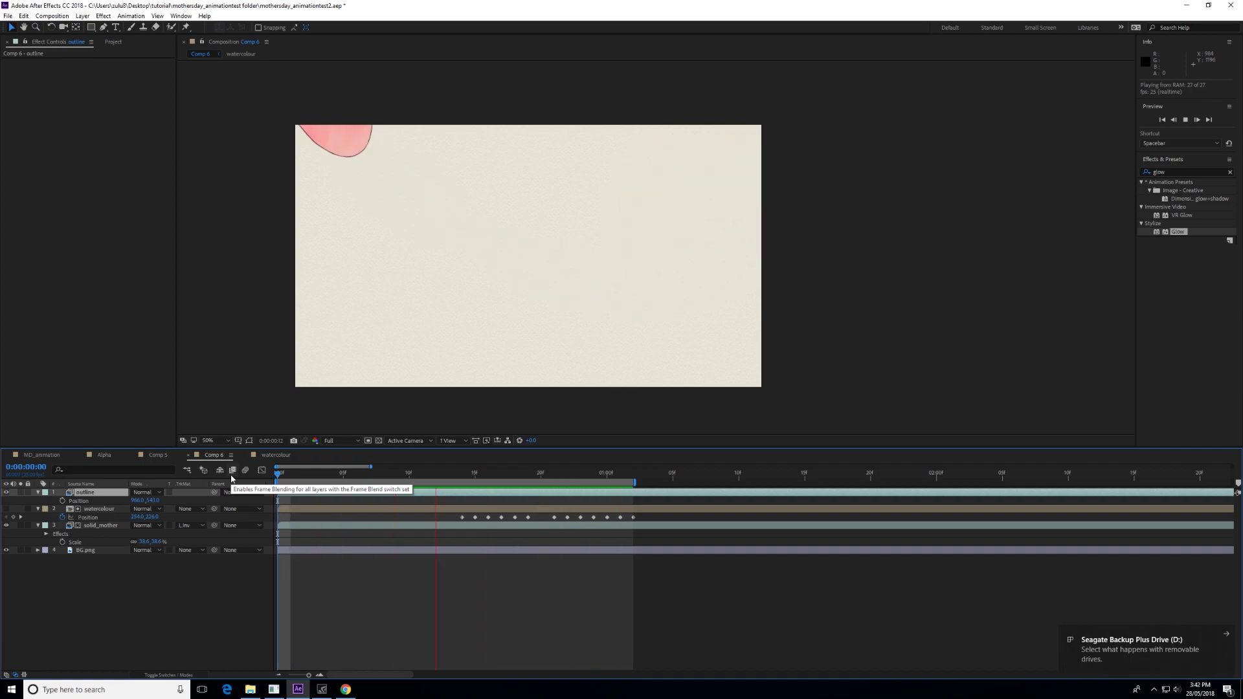
pyautogui.press('space')
pyautogui.press('space')
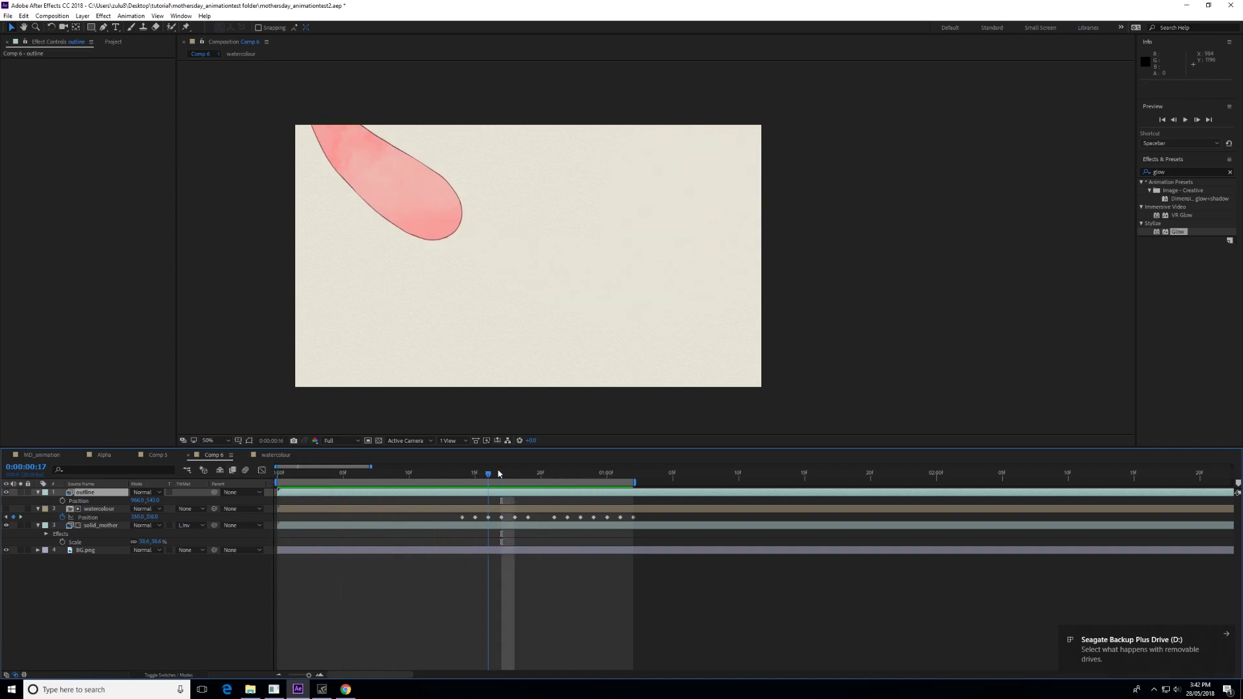
pyautogui.press('space')
pyautogui.moveTo(502, 475); pyautogui.dragTo(567, 484)
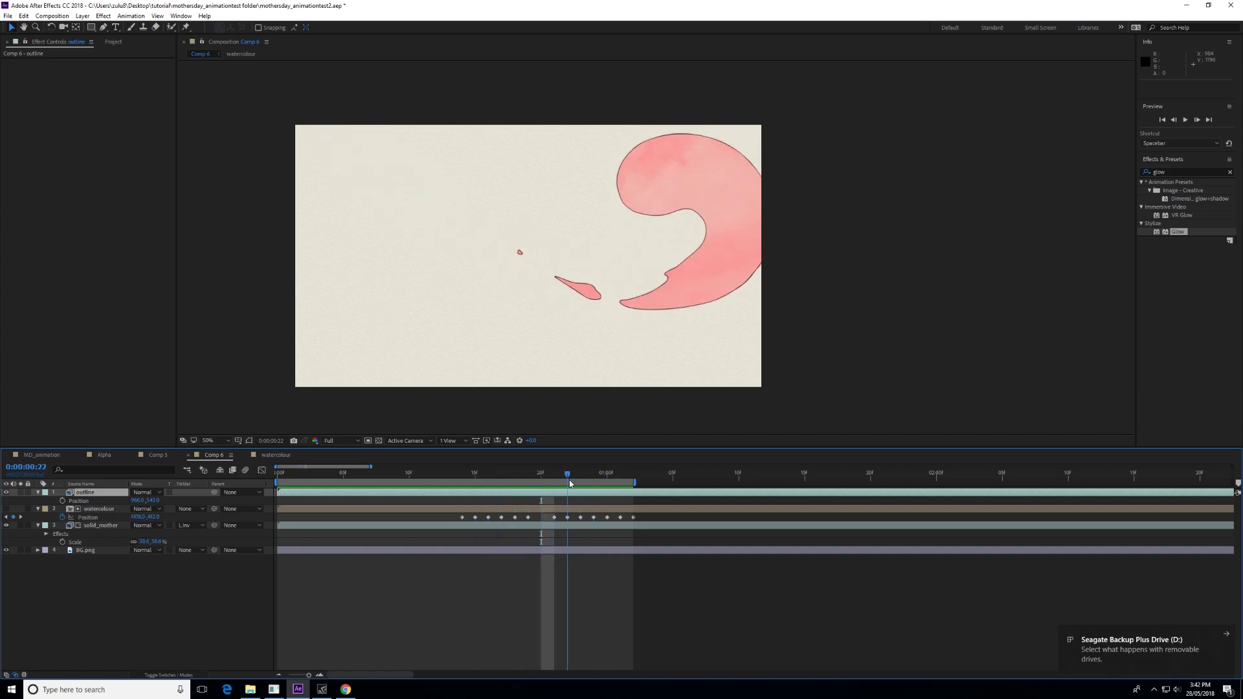
# Duplicate the watercolour layer above the outline layer and set the outline's track matte to Luma Inverted Matte
pyautogui.click(93, 526)
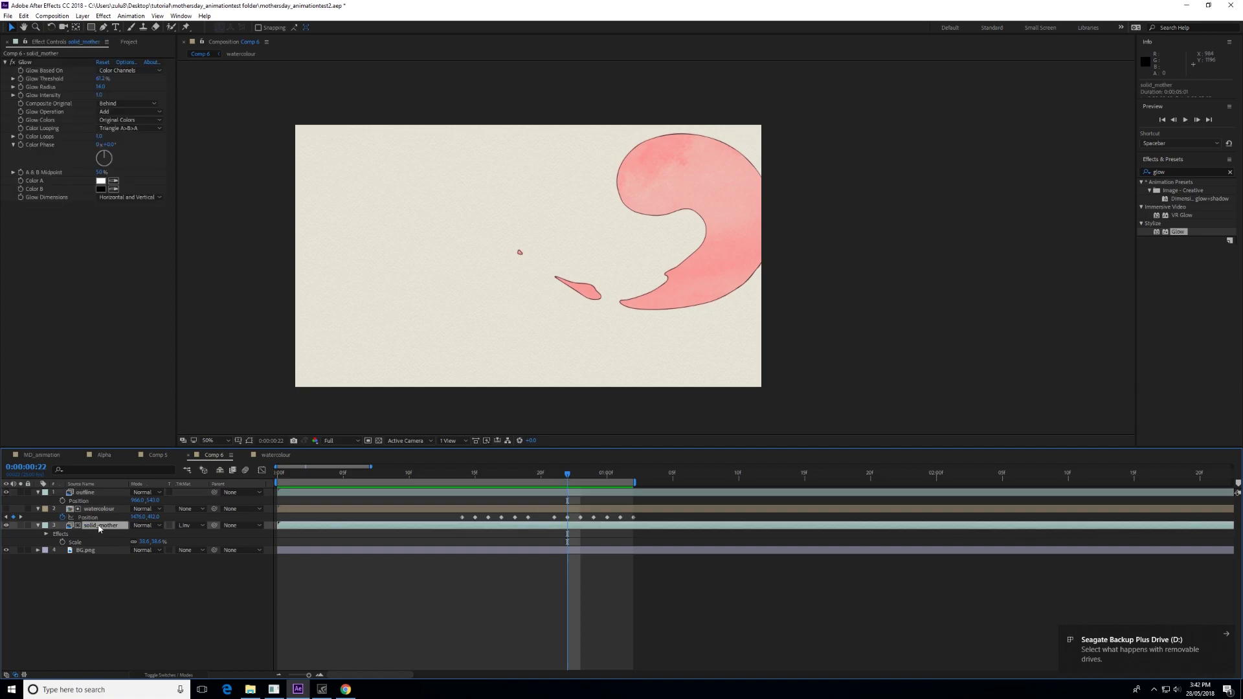
pyautogui.click(96, 509)
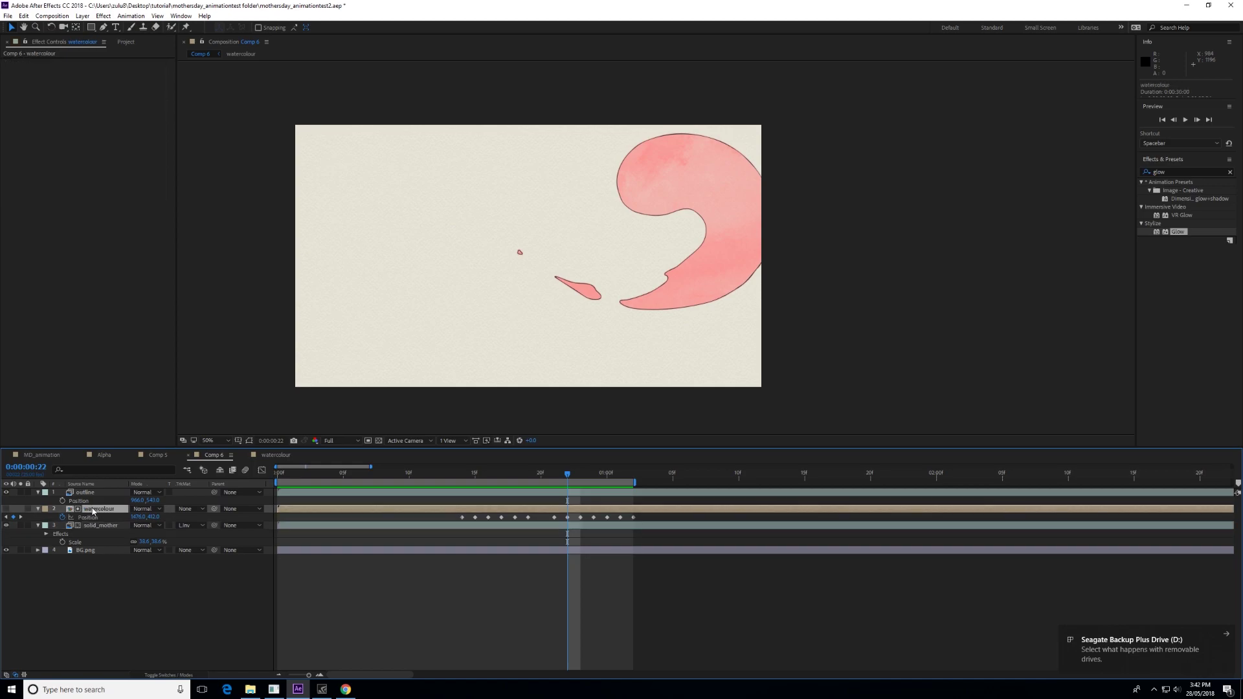
pyautogui.hotkey('ctrl', 'd')
pyautogui.moveTo(90, 511); pyautogui.dragTo(94, 495)
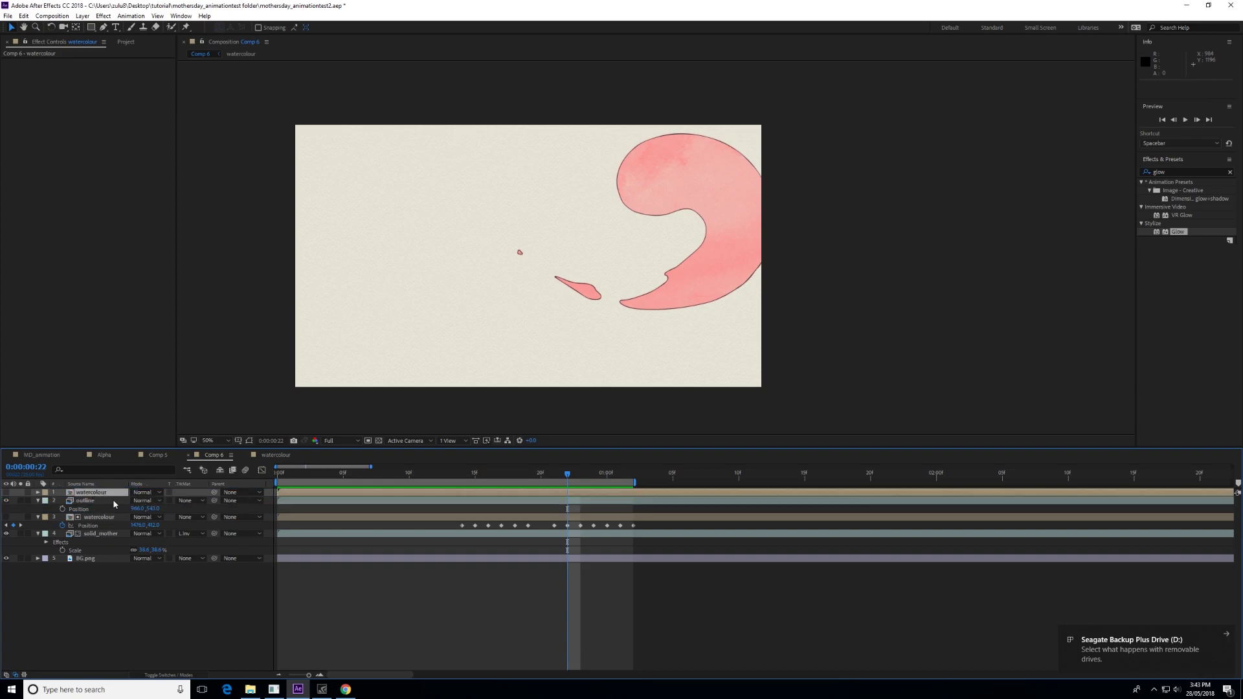
pyautogui.click(195, 501)
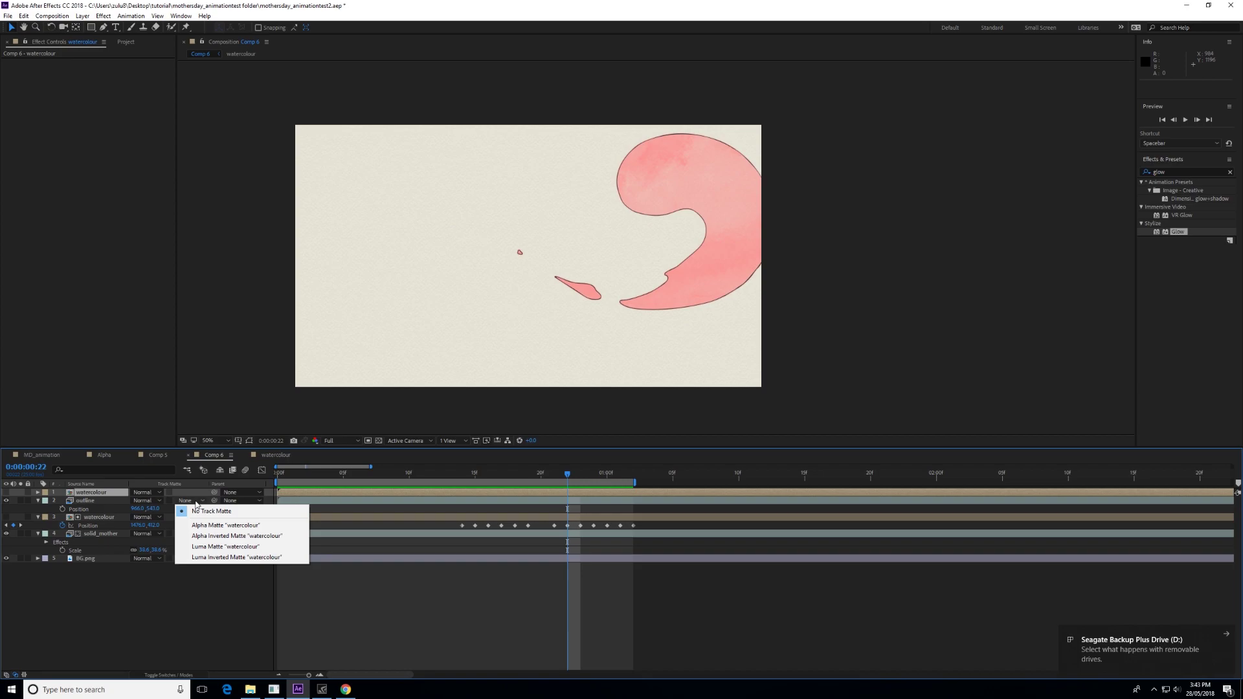
pyautogui.click(234, 556)
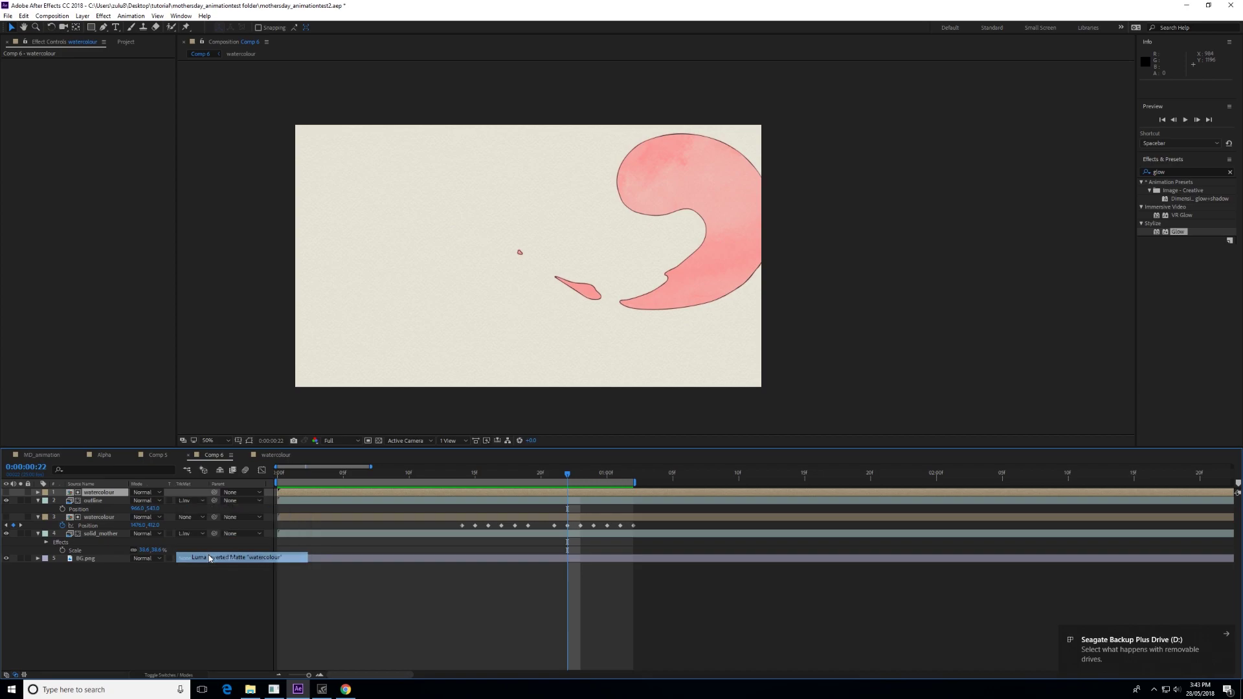
# Examine the matted outline along the stroke edges close up at 0:00:00:20 and 0:00:01:01
pyautogui.moveTo(568, 477); pyautogui.dragTo(541, 475)
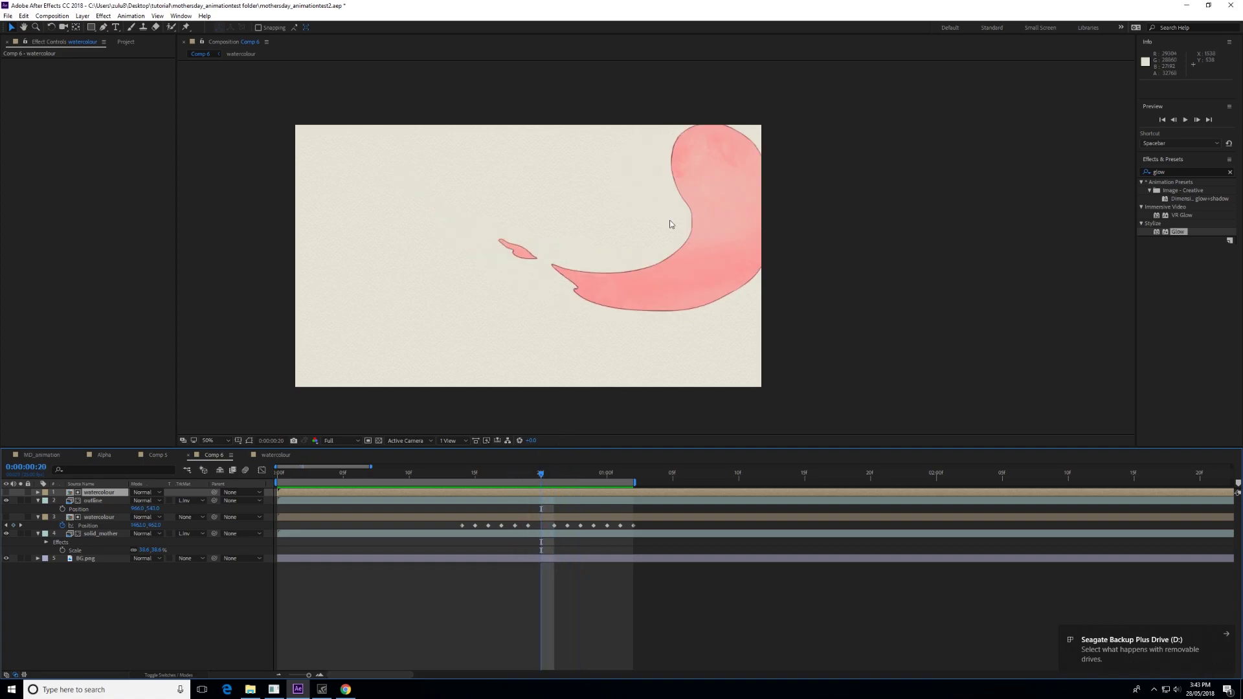
pyautogui.scroll(3, 675, 166)
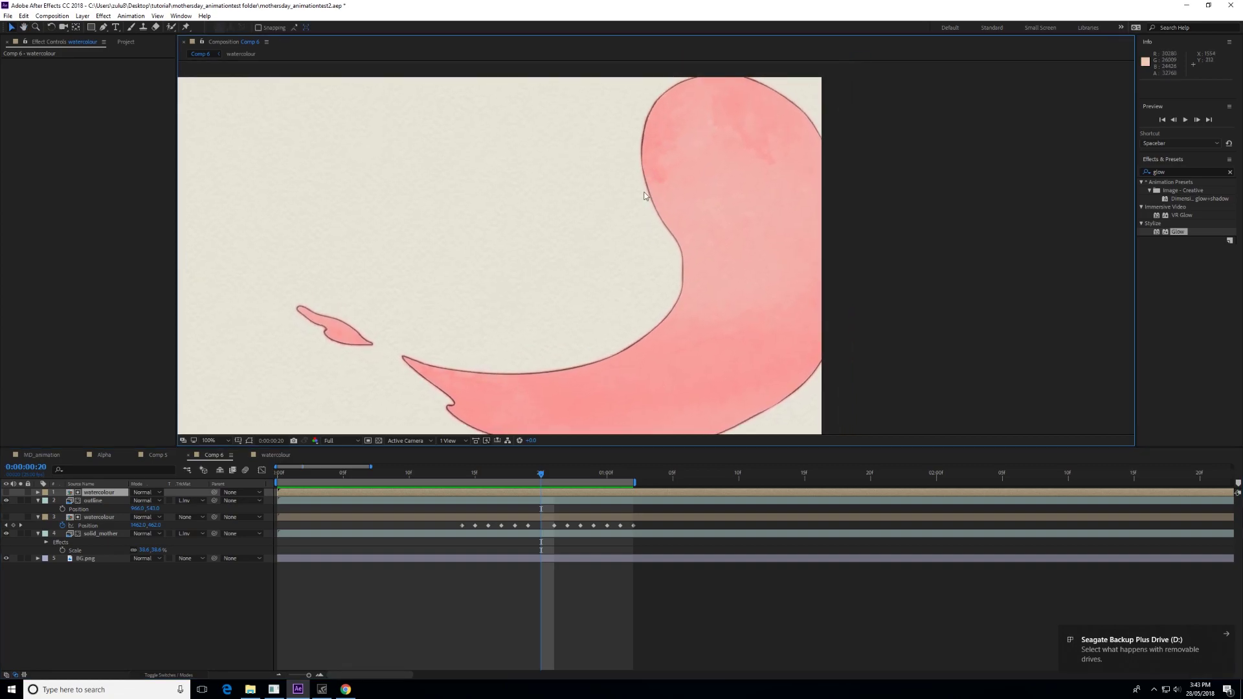
pyautogui.scroll(-2, 627, 232)
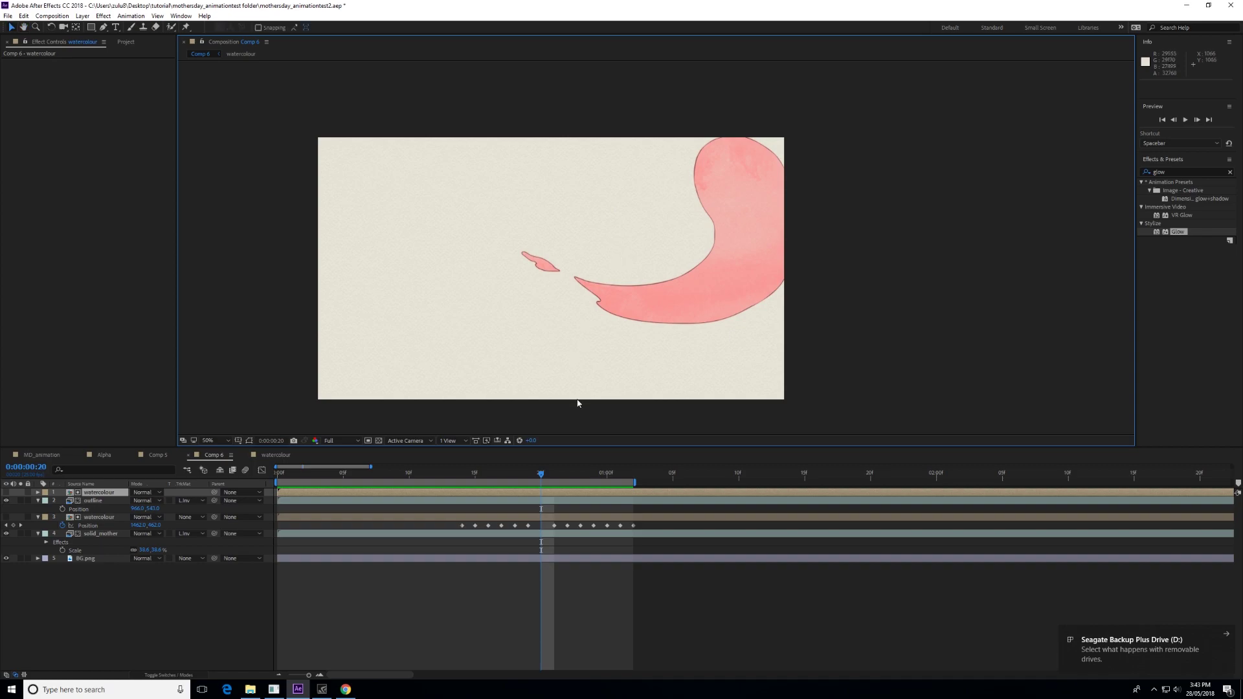
pyautogui.moveTo(541, 474); pyautogui.dragTo(623, 473)
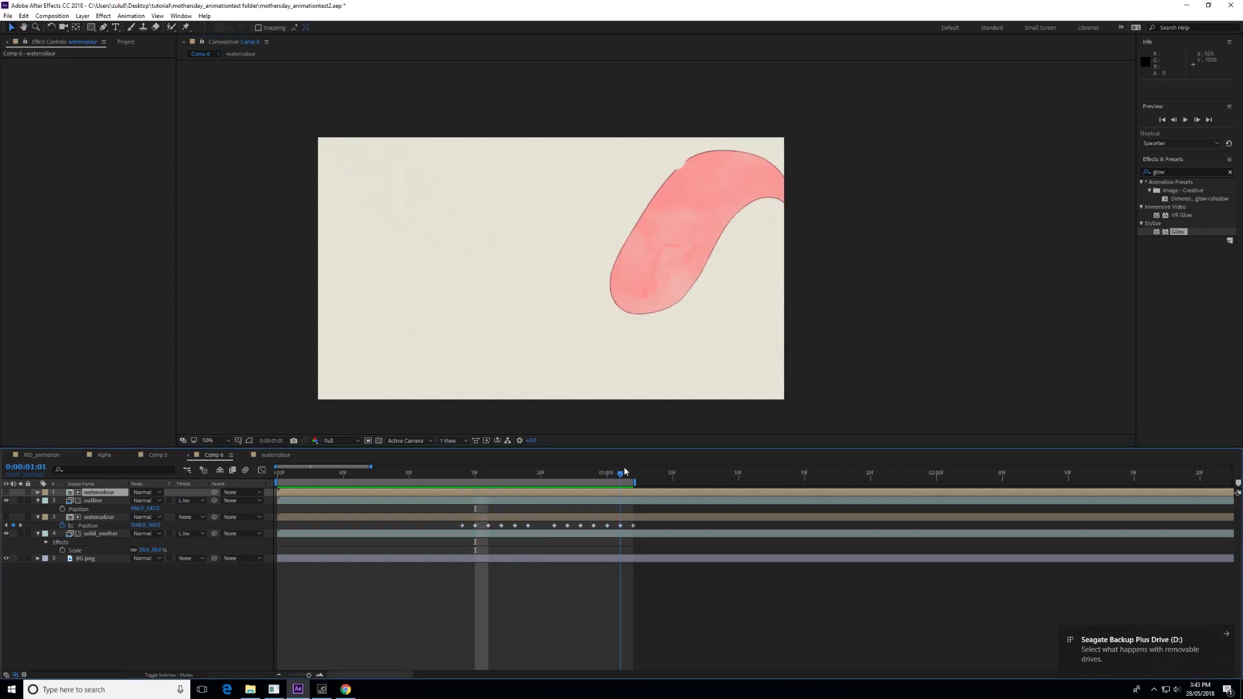
pyautogui.scroll(2, 567, 315)
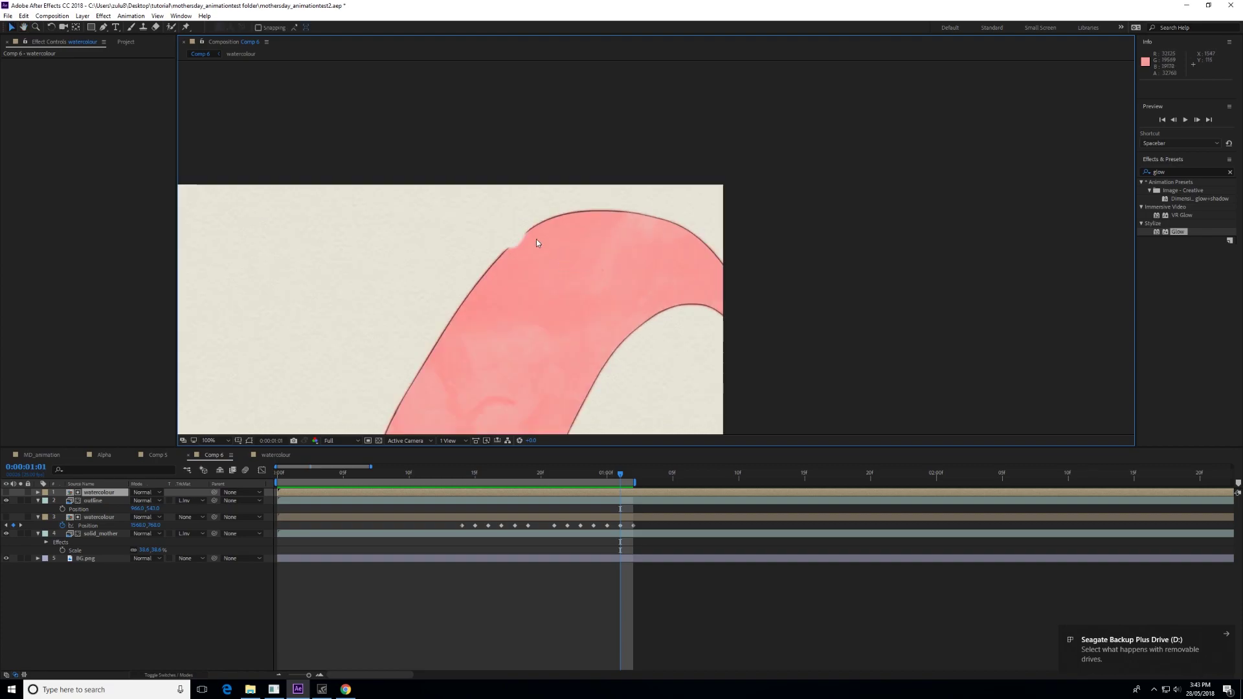
pyautogui.hscroll(-2, 537, 264)
pyautogui.scroll(-2, 561, 299)
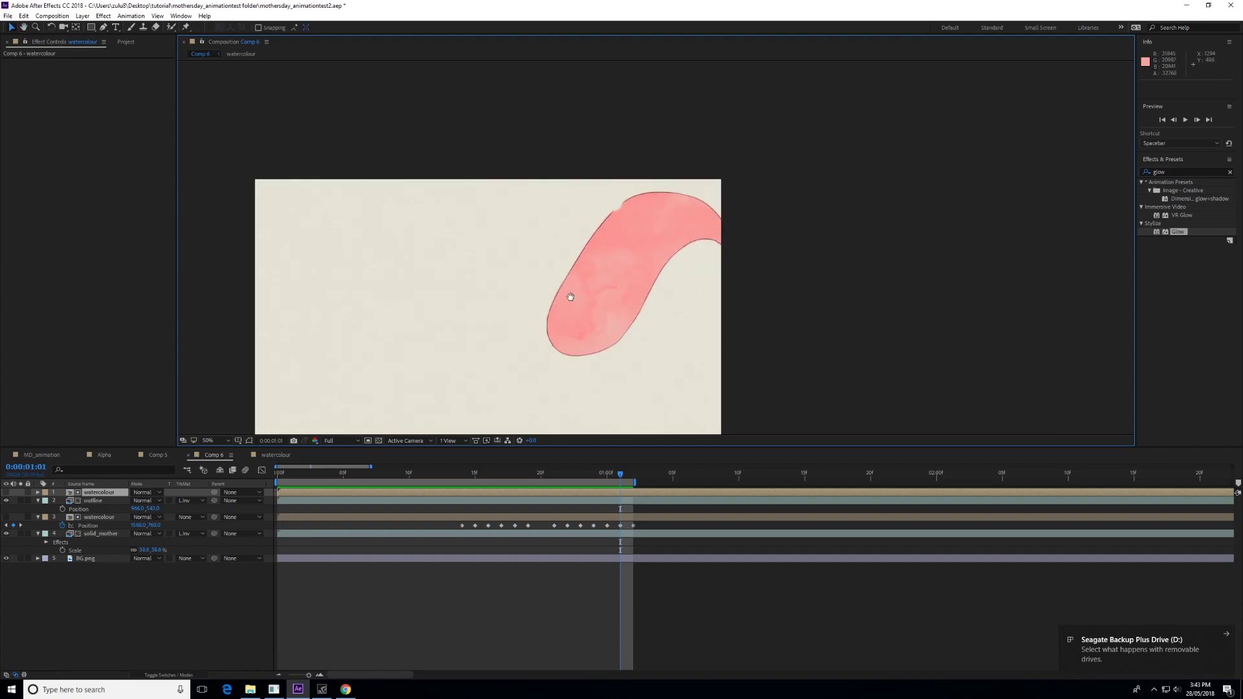
pyautogui.moveTo(570, 296); pyautogui.dragTo(543, 279)
pyautogui.click(89, 631)
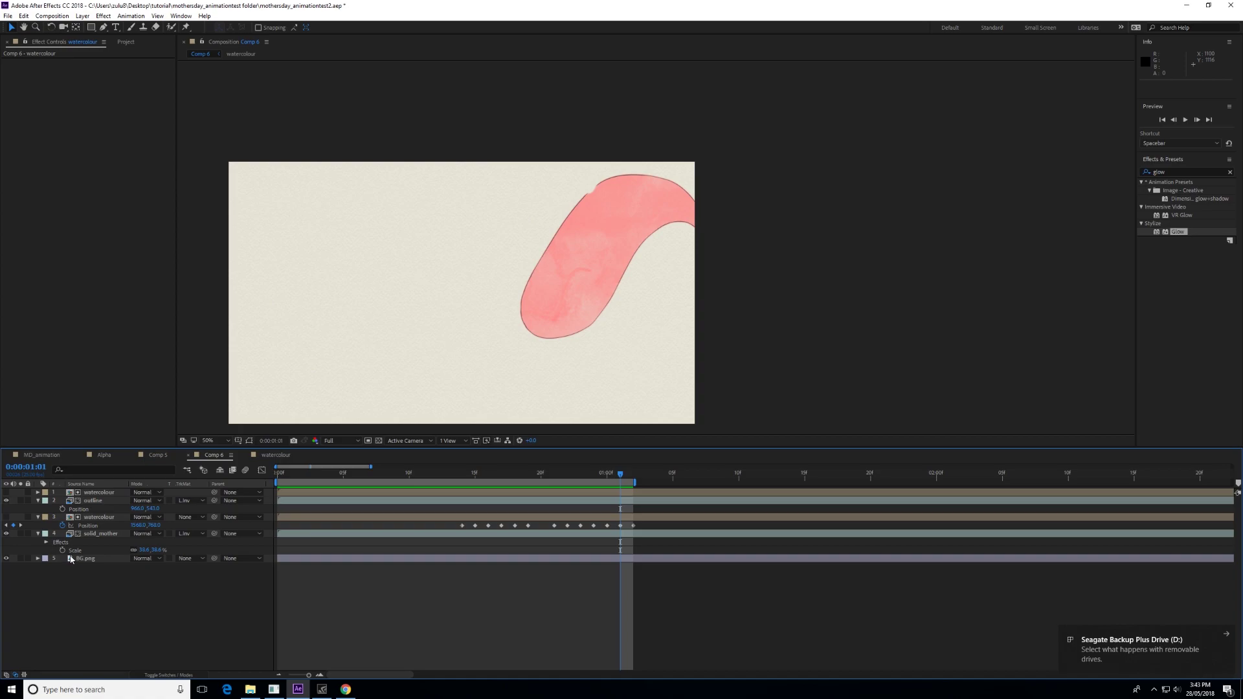
# Copy the Glow effect from the solid_mother layer to the outline layer and check the outline close up at 0:00:01:01
pyautogui.click(92, 535)
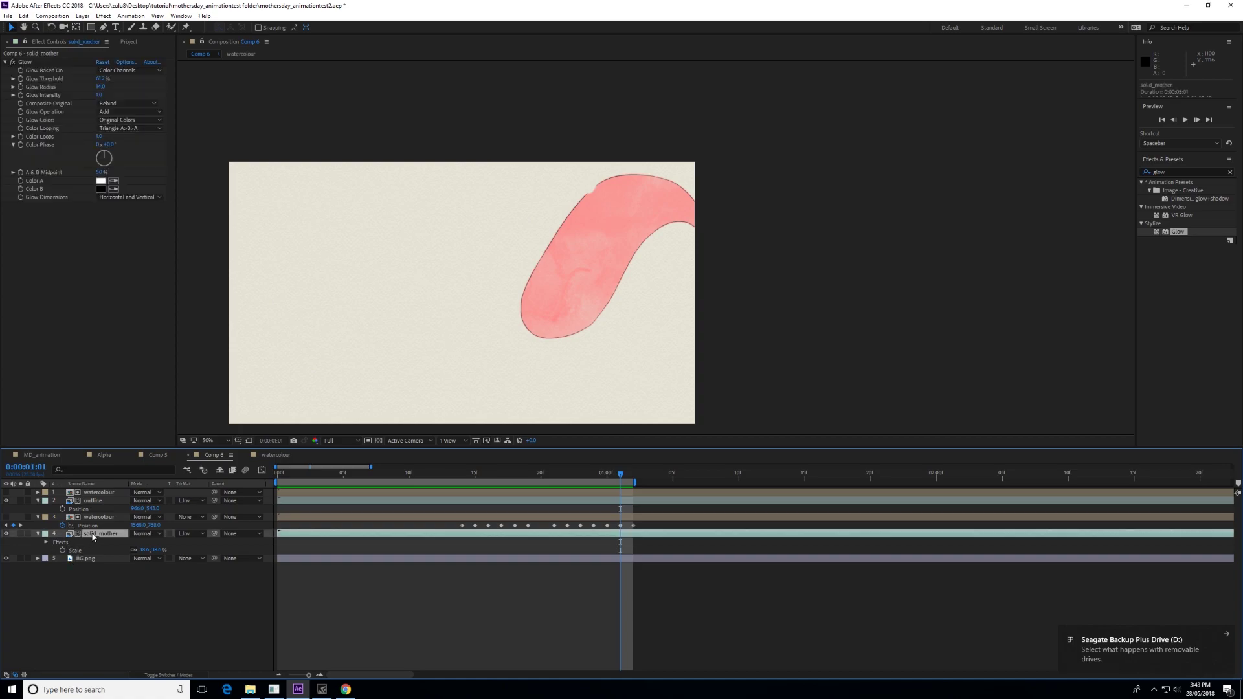
pyautogui.press('g')
pyautogui.press('e')
pyautogui.click(68, 543)
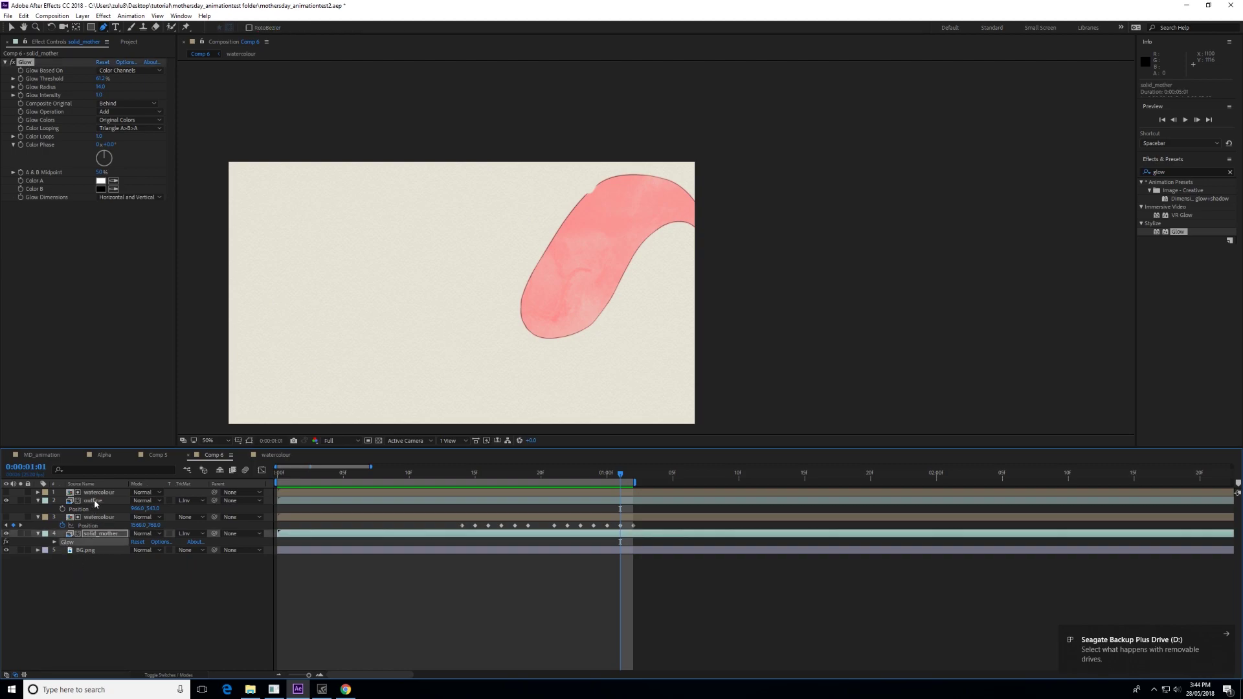
pyautogui.click(97, 501)
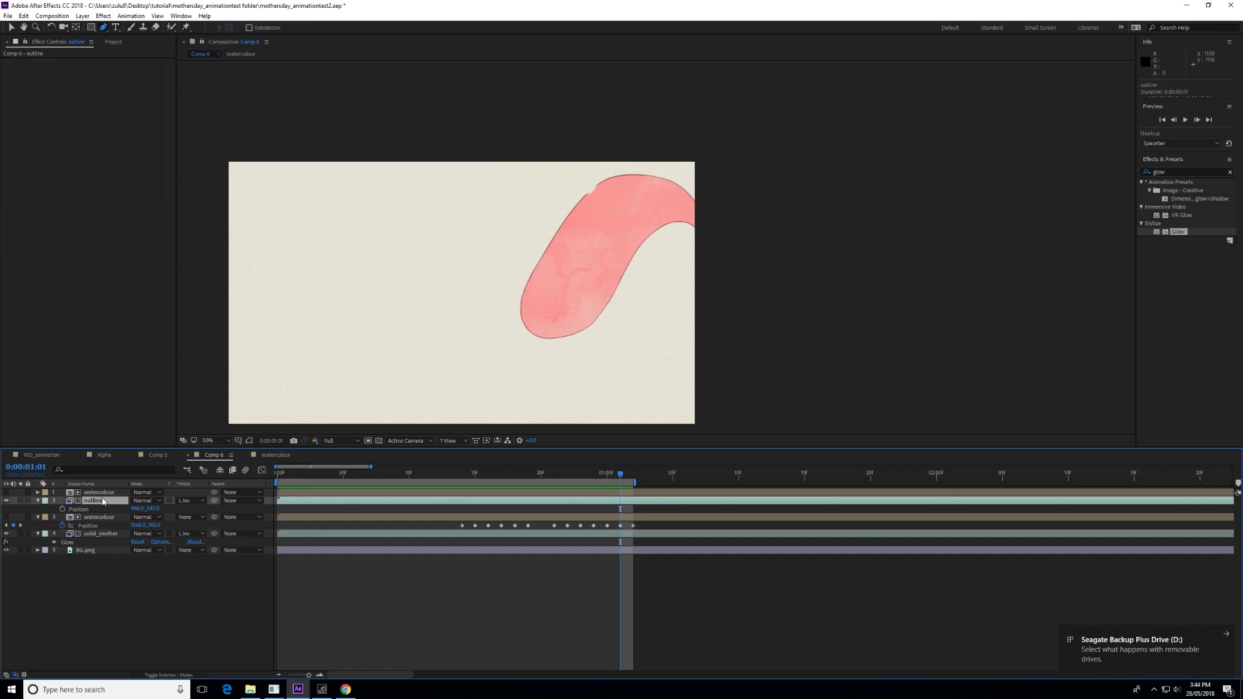
pyautogui.hotkey('ctrl', 'alt', 'shift', 'e')
pyautogui.moveTo(561, 335); pyautogui.dragTo(509, 306)
pyautogui.scroll(1, 513, 345)
pyautogui.scroll(-1, 501, 329)
pyautogui.scroll(1, 485, 342)
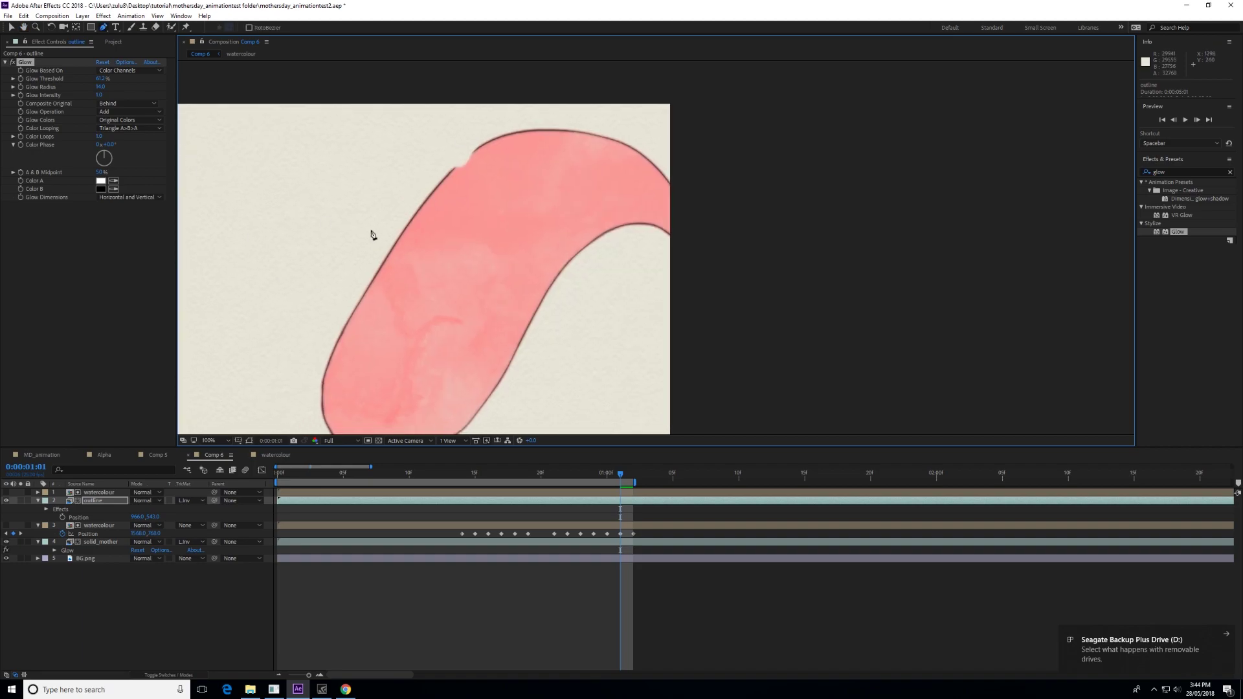
pyautogui.moveTo(425, 253)
pyautogui.mouseDown()
pyautogui.moveTo(452, 198)
pyautogui.moveTo(432, 230)
pyautogui.moveTo(444, 237)
pyautogui.mouseUp()
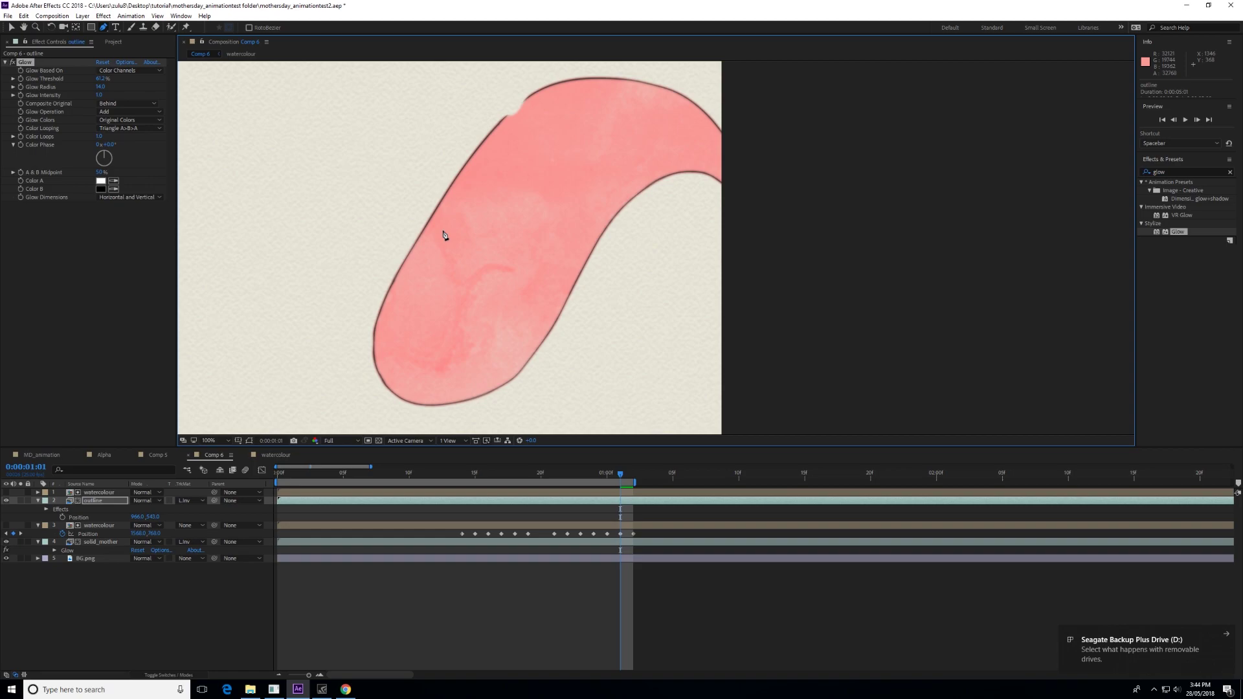
# Examine the glowing outline at 0:00:01:01, play back the animation and scrub through the strokes to 0:00:00:20
pyautogui.moveTo(431, 233); pyautogui.dragTo(460, 243)
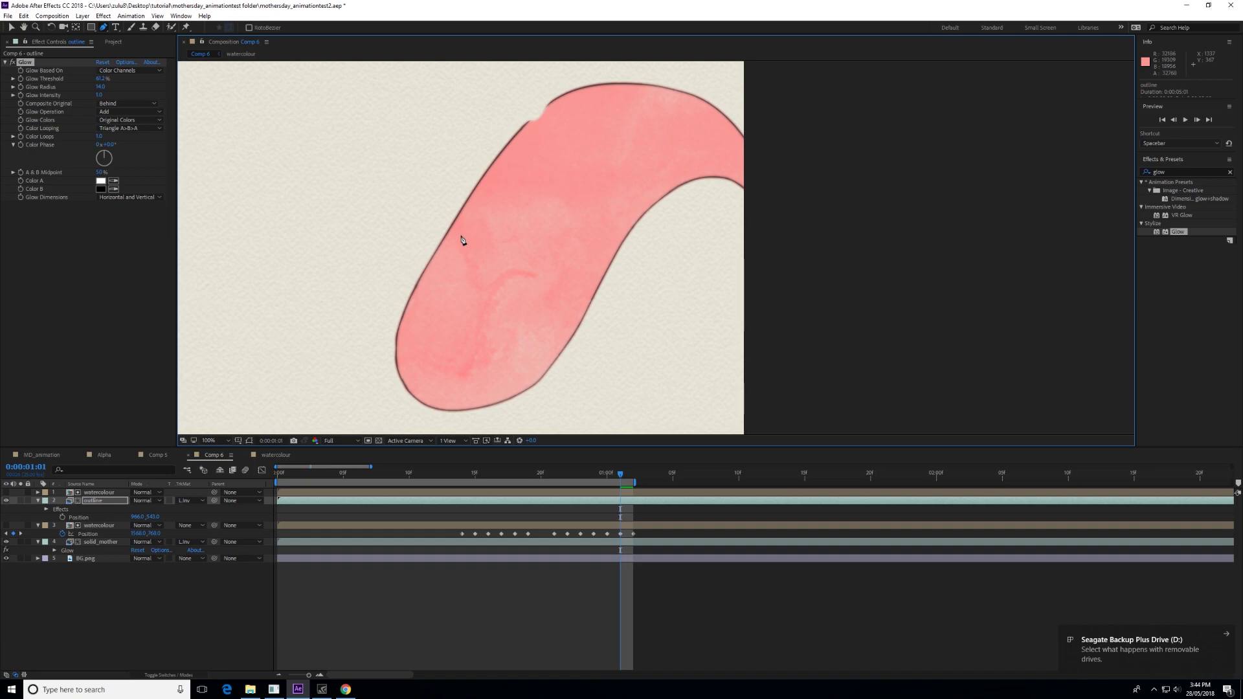
pyautogui.moveTo(472, 242); pyautogui.dragTo(486, 244)
pyautogui.scroll(-2, 481, 236)
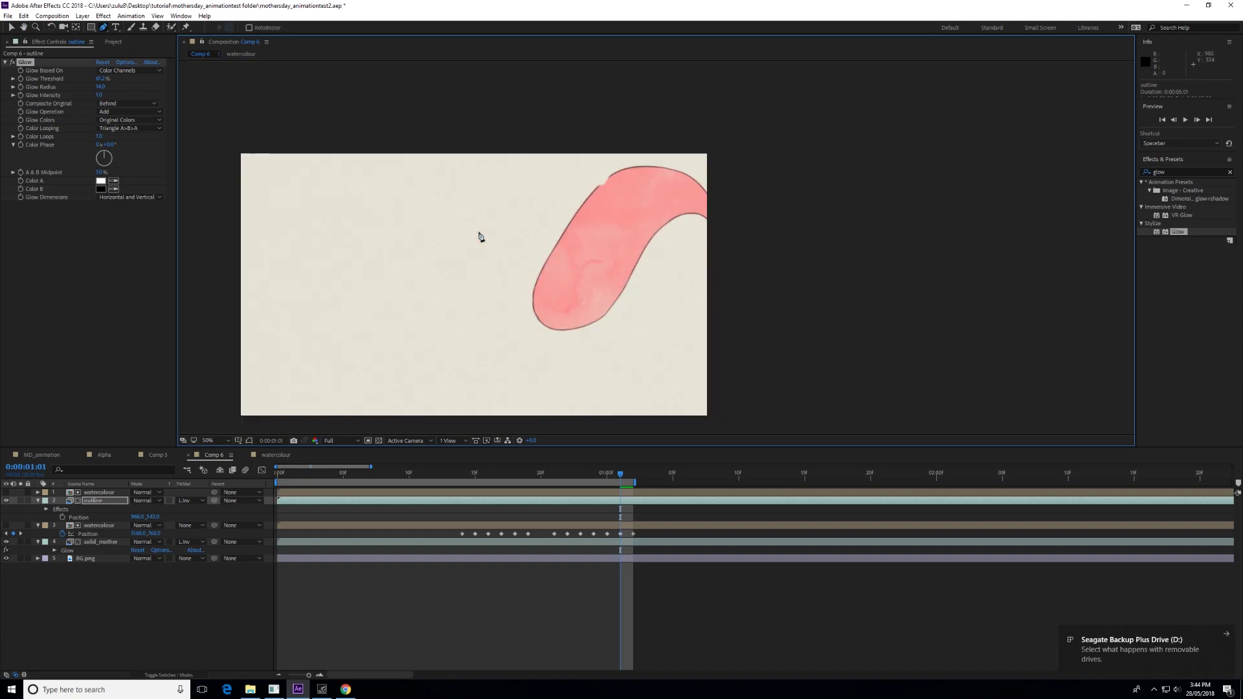
pyautogui.press('g')
pyautogui.moveTo(621, 479); pyautogui.dragTo(507, 480)
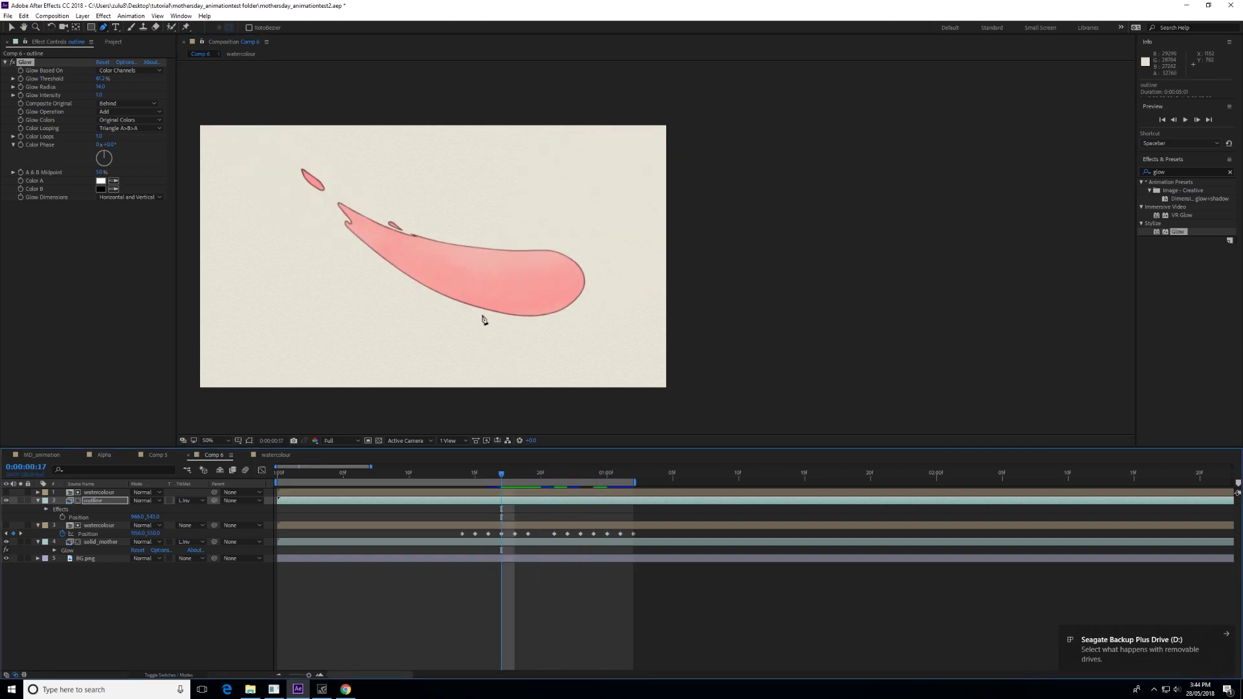
pyautogui.press('space')
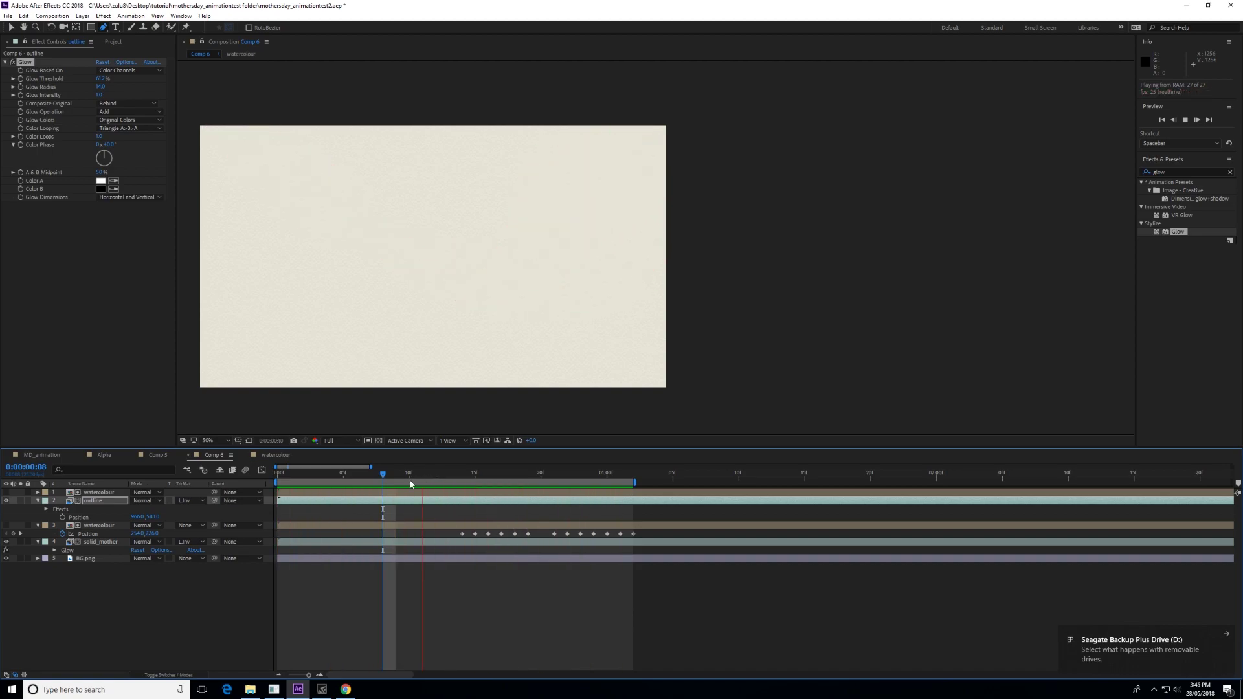
pyautogui.click(432, 478)
pyautogui.moveTo(442, 477); pyautogui.dragTo(541, 474)
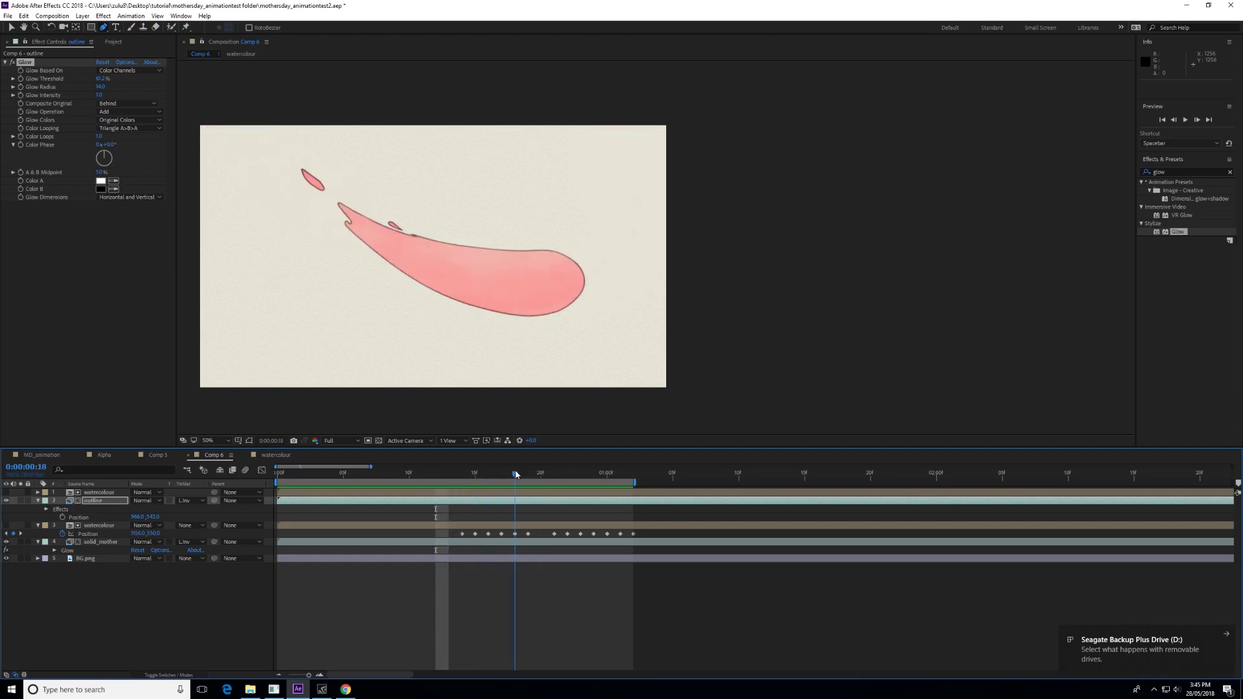
# Set the solid_mother layer's blending mode to Multiply
pyautogui.click(208, 617)
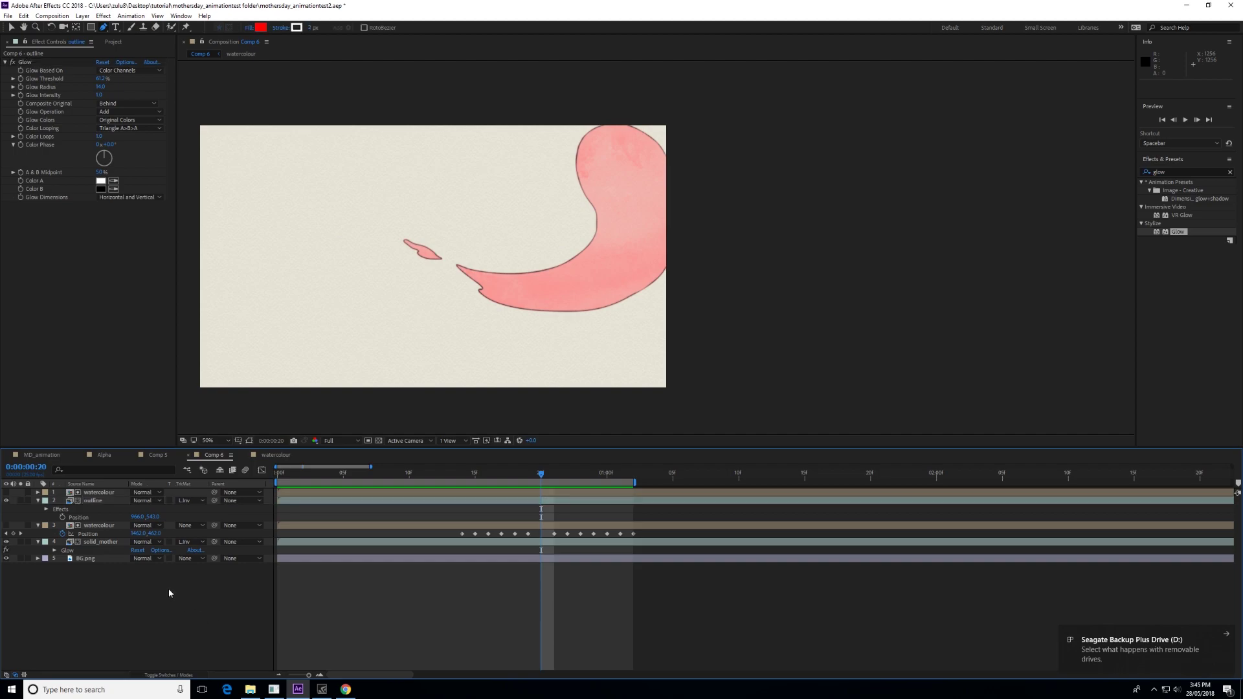
pyautogui.click(95, 544)
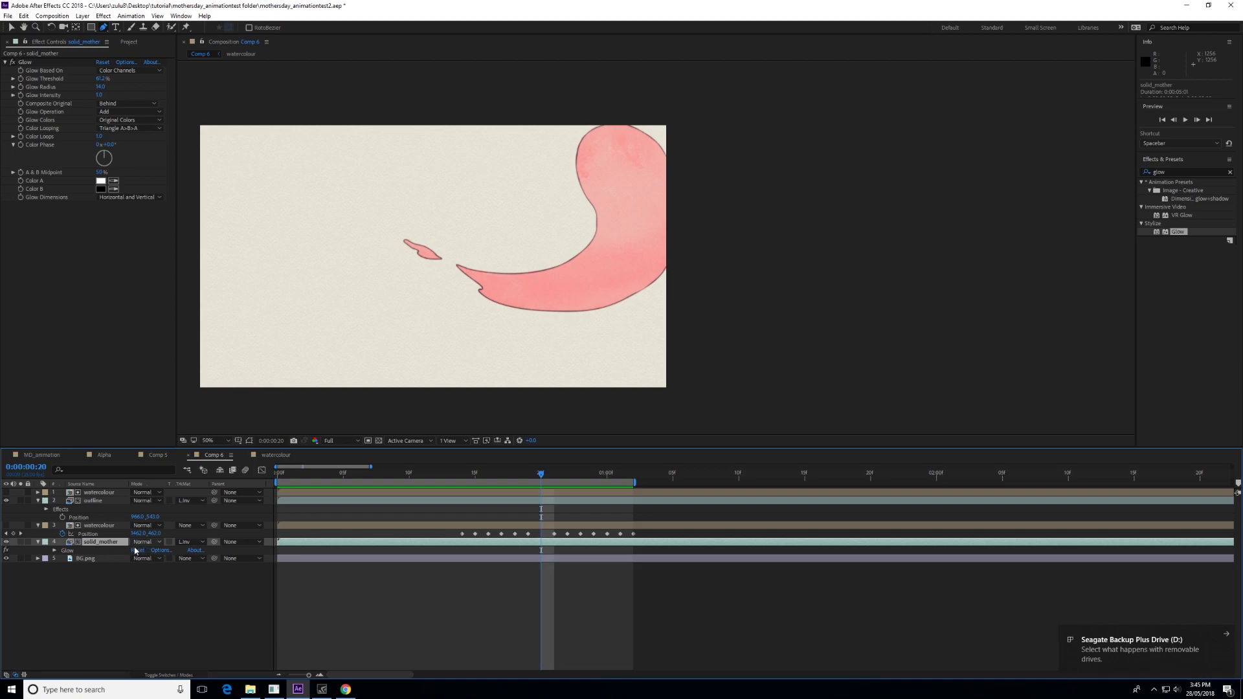
pyautogui.click(141, 542)
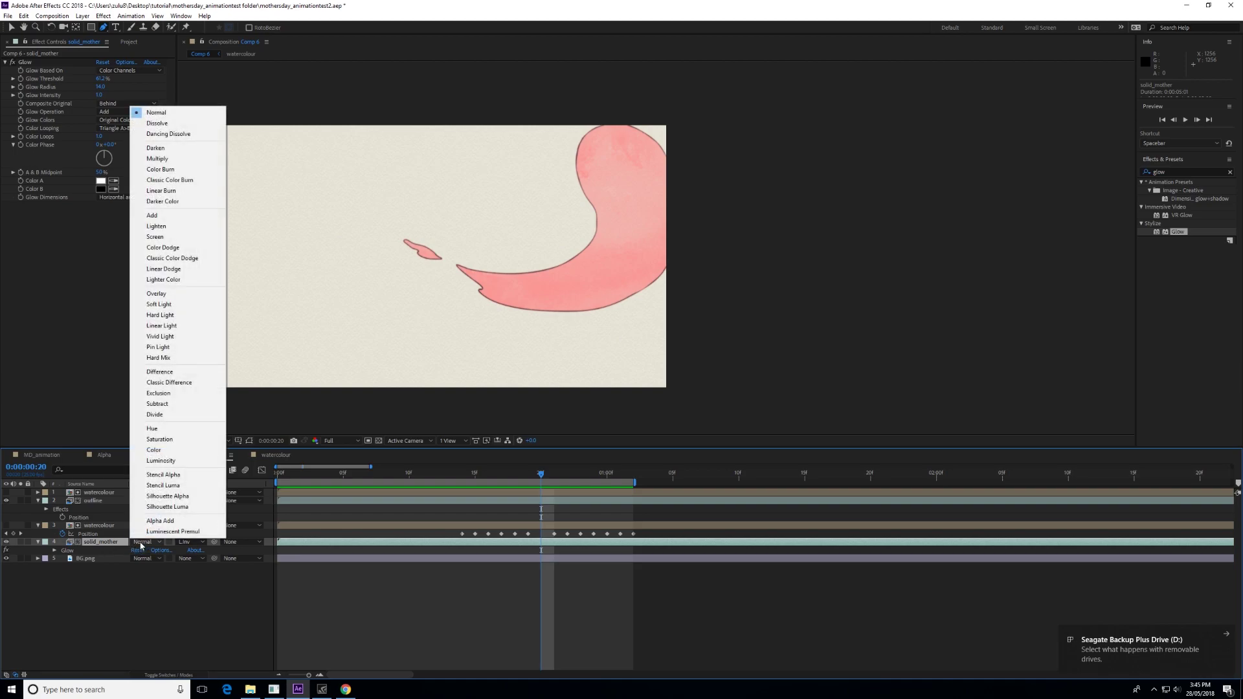
pyautogui.click(170, 163)
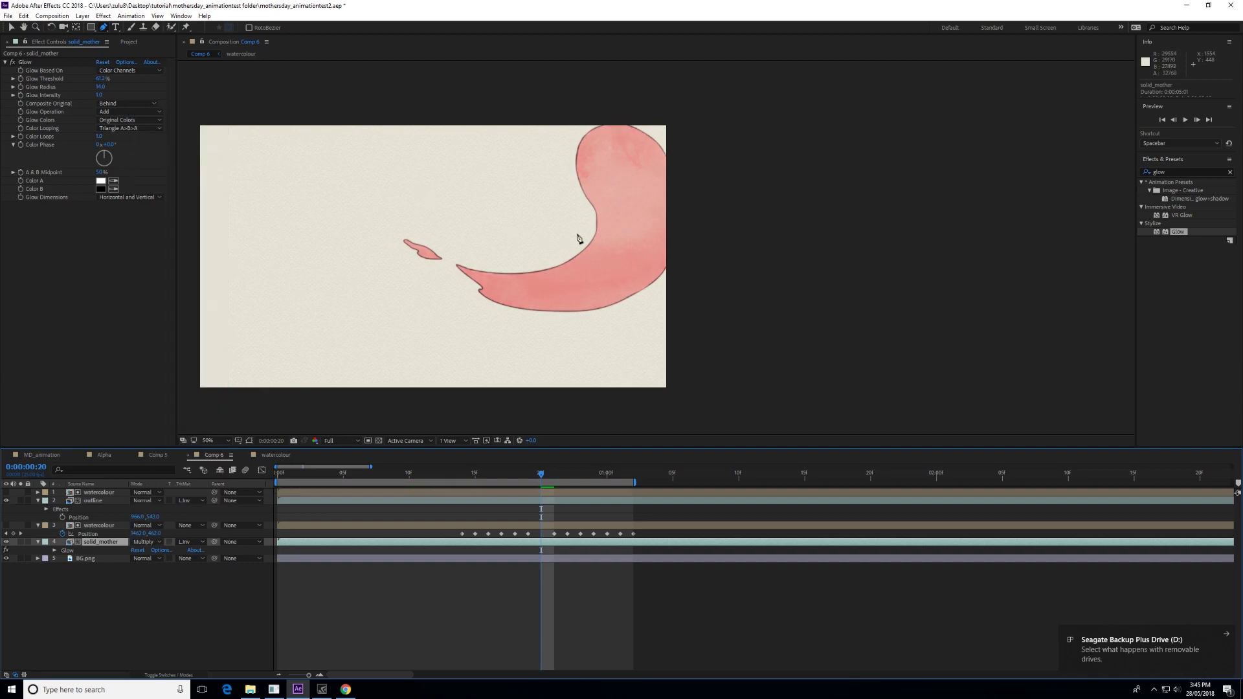
# Examine how the multiplied strokes blend with the paper texture, close up at 0:00:00:20 and across frames 17 and 18
pyautogui.scroll(3, 591, 252)
pyautogui.moveTo(581, 256); pyautogui.dragTo(569, 300)
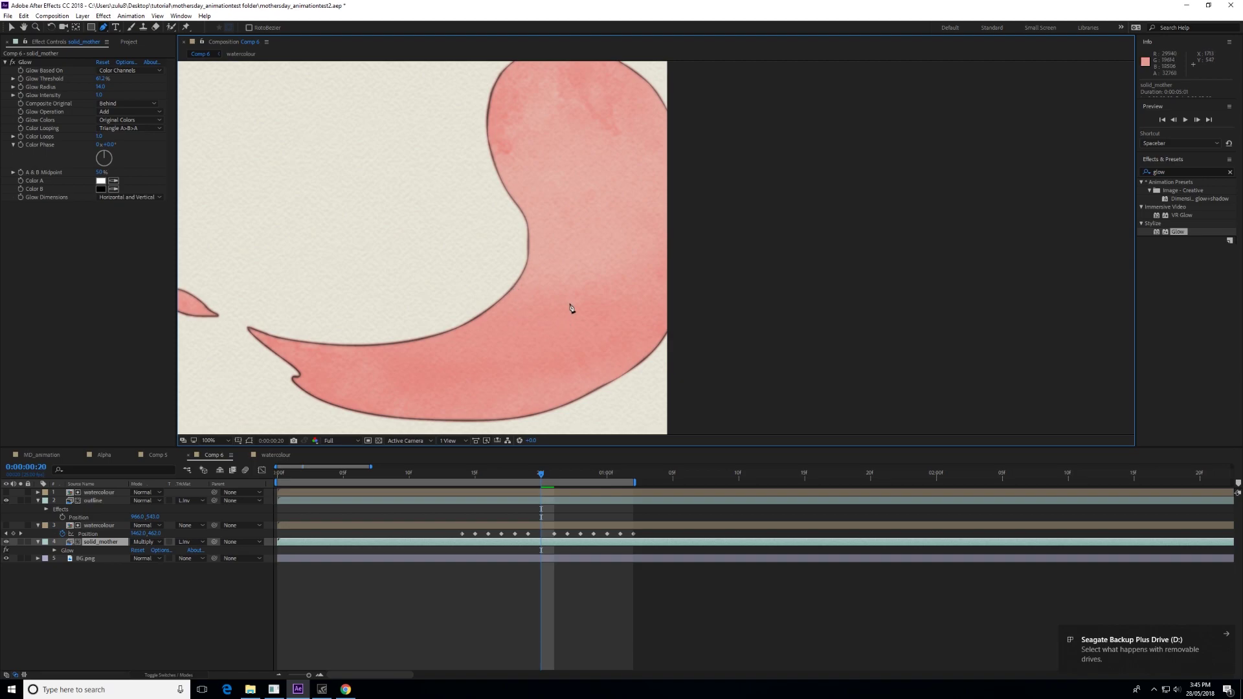
pyautogui.moveTo(541, 309); pyautogui.dragTo(604, 272)
pyautogui.scroll(-2, 604, 272)
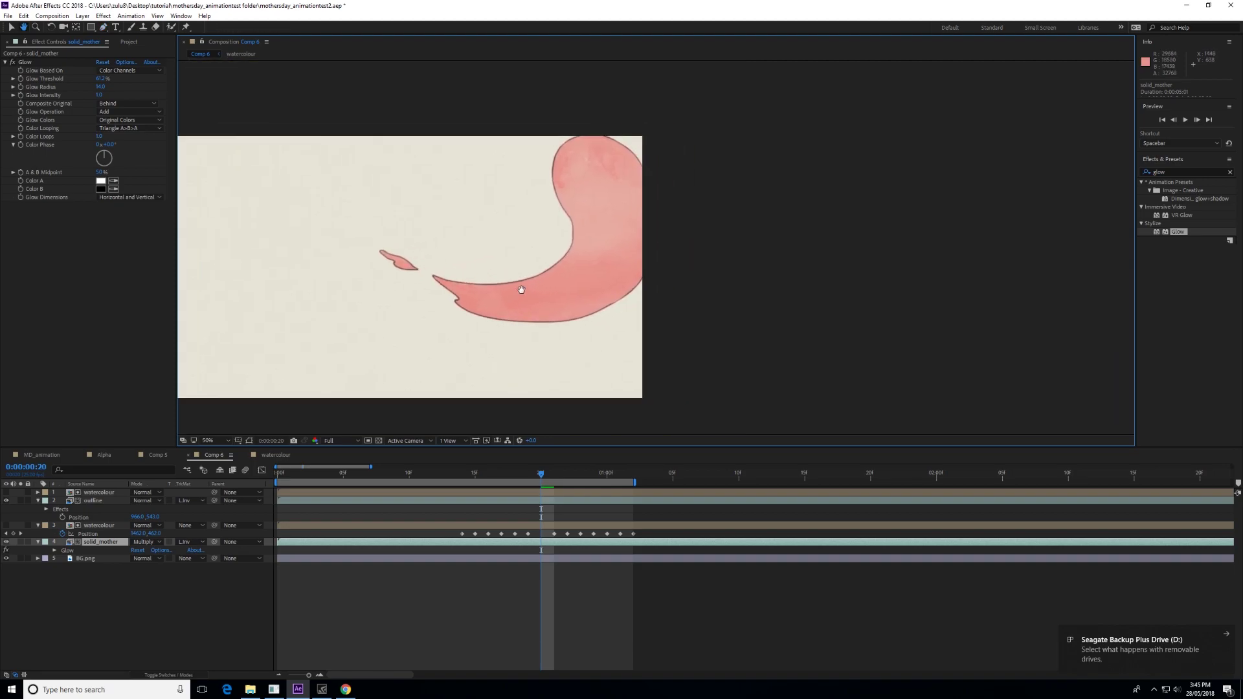
pyautogui.moveTo(541, 481); pyautogui.dragTo(502, 480)
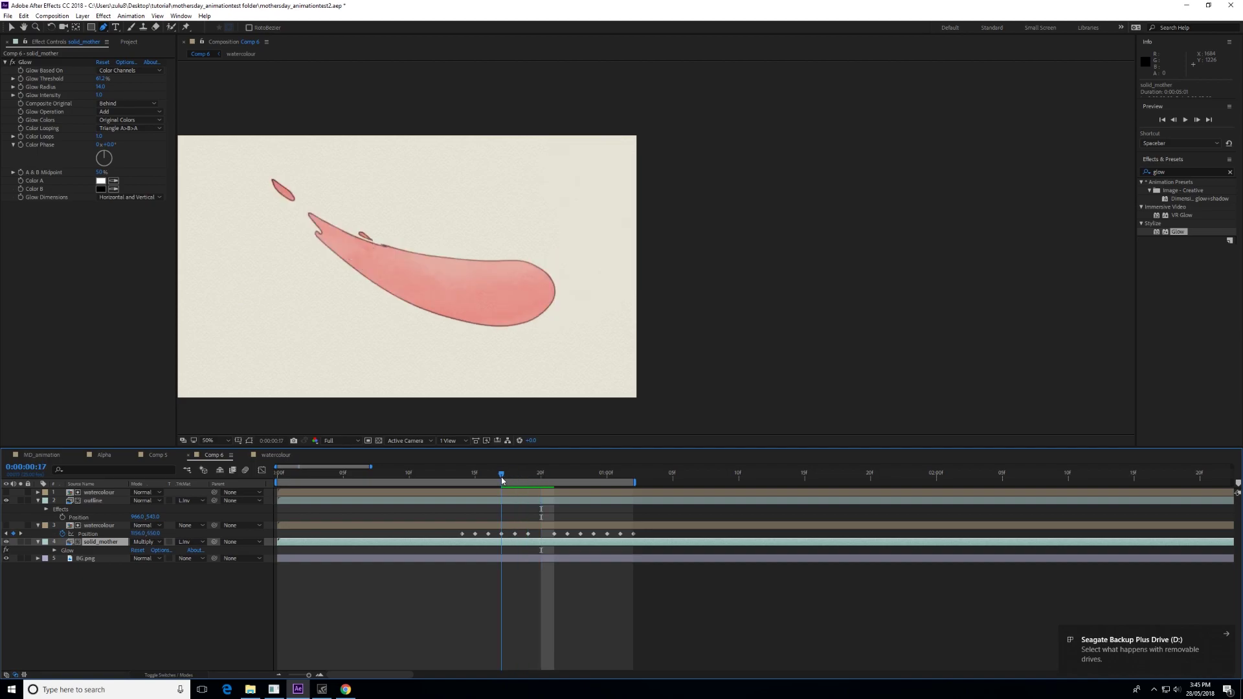
pyautogui.moveTo(505, 481)
pyautogui.mouseDown()
pyautogui.moveTo(516, 479)
pyautogui.moveTo(461, 479)
pyautogui.moveTo(511, 478)
pyautogui.mouseUp()
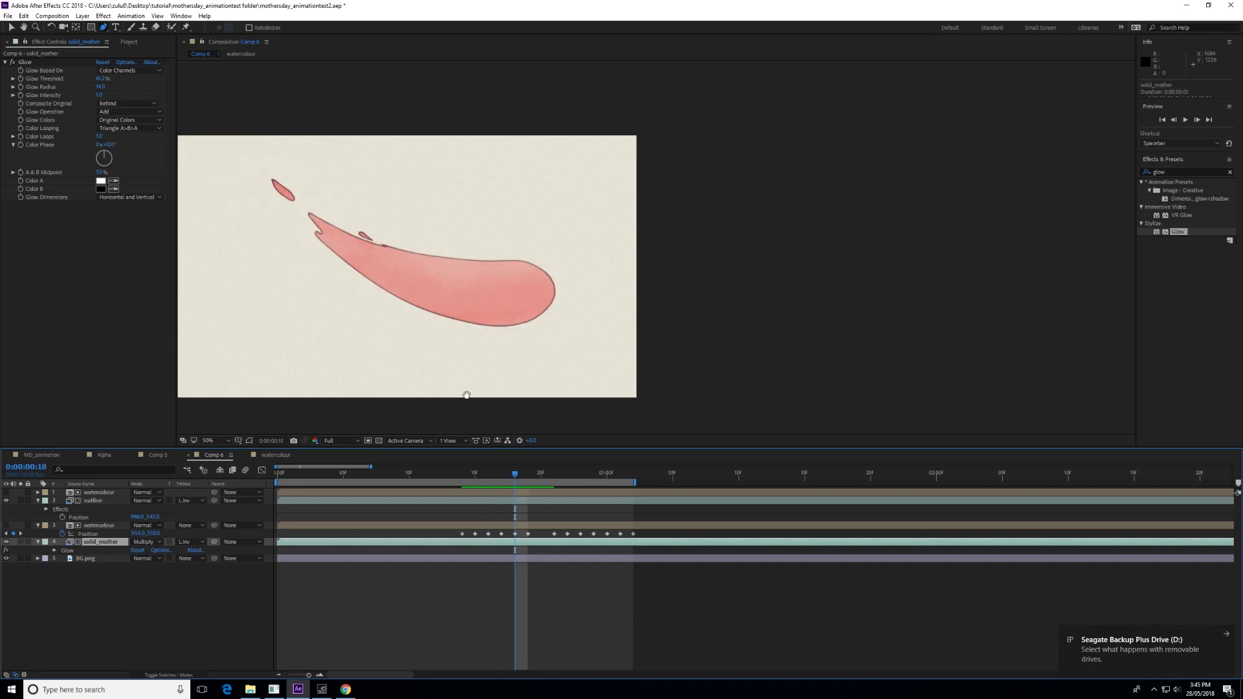
pyautogui.moveTo(472, 405); pyautogui.dragTo(477, 375)
pyautogui.click(187, 613)
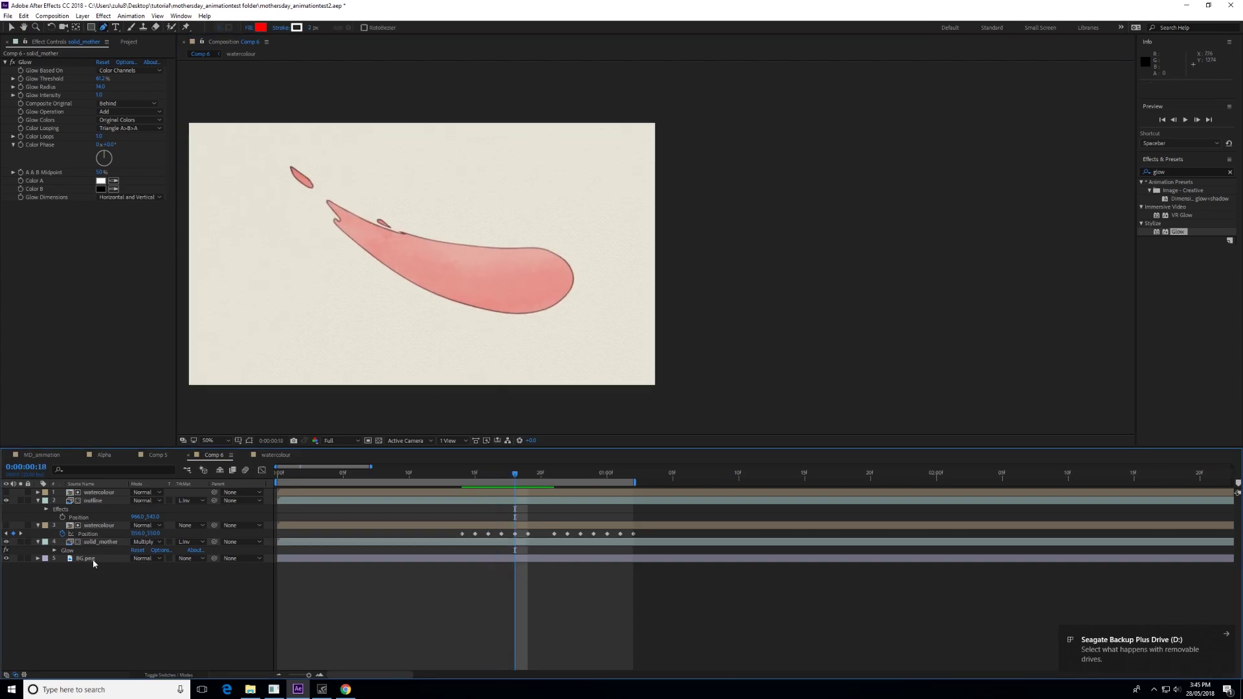
# Scale the BG.png paper layer to 120%
pyautogui.click(86, 558)
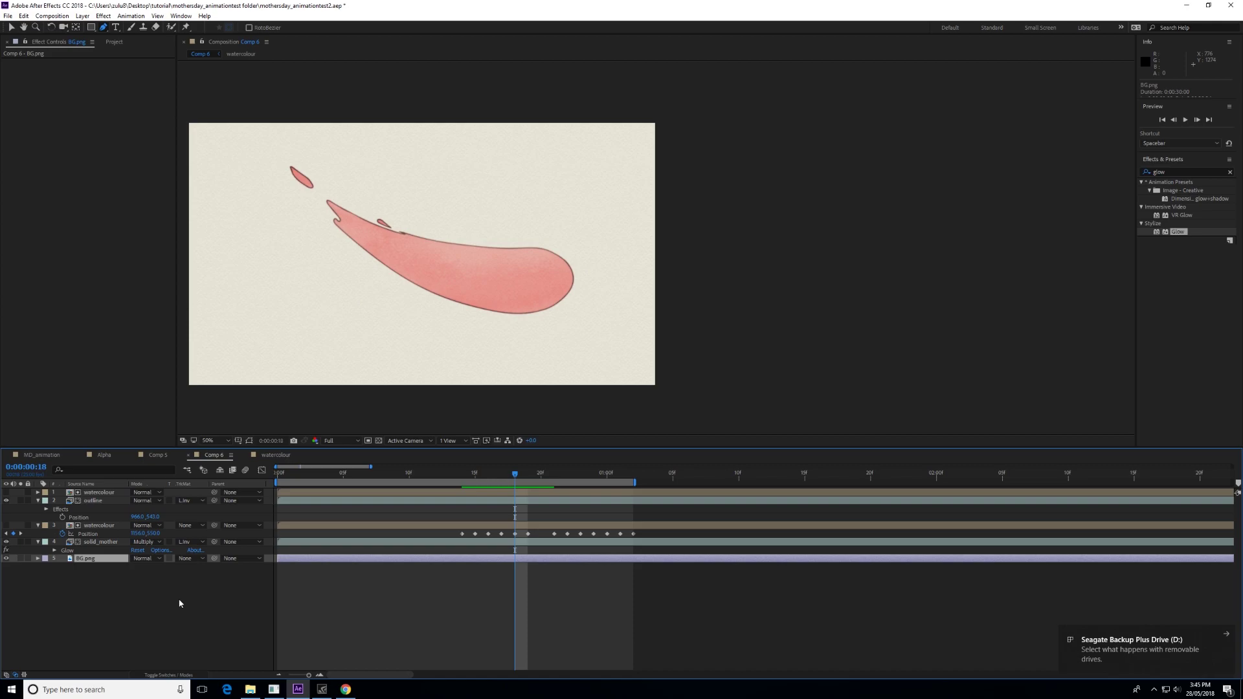
pyautogui.press('s')
pyautogui.click(143, 566)
pyautogui.write('120')
pyautogui.press('Return')
pyautogui.click(225, 577)
# Start keyframing the BG.png layer's Position at 0:00:00:12, just before the strokes appear
pyautogui.moveTo(304, 473); pyautogui.dragTo(436, 474)
pyautogui.click(434, 561)
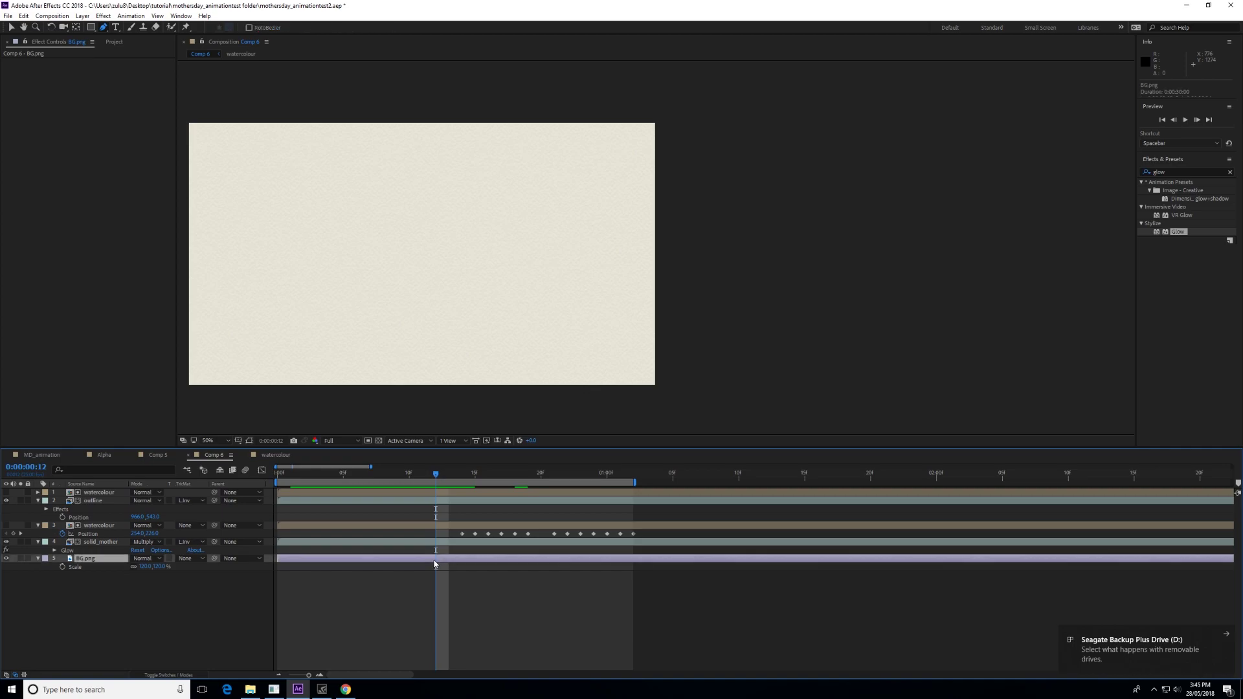
pyautogui.press('p')
pyautogui.click(63, 566)
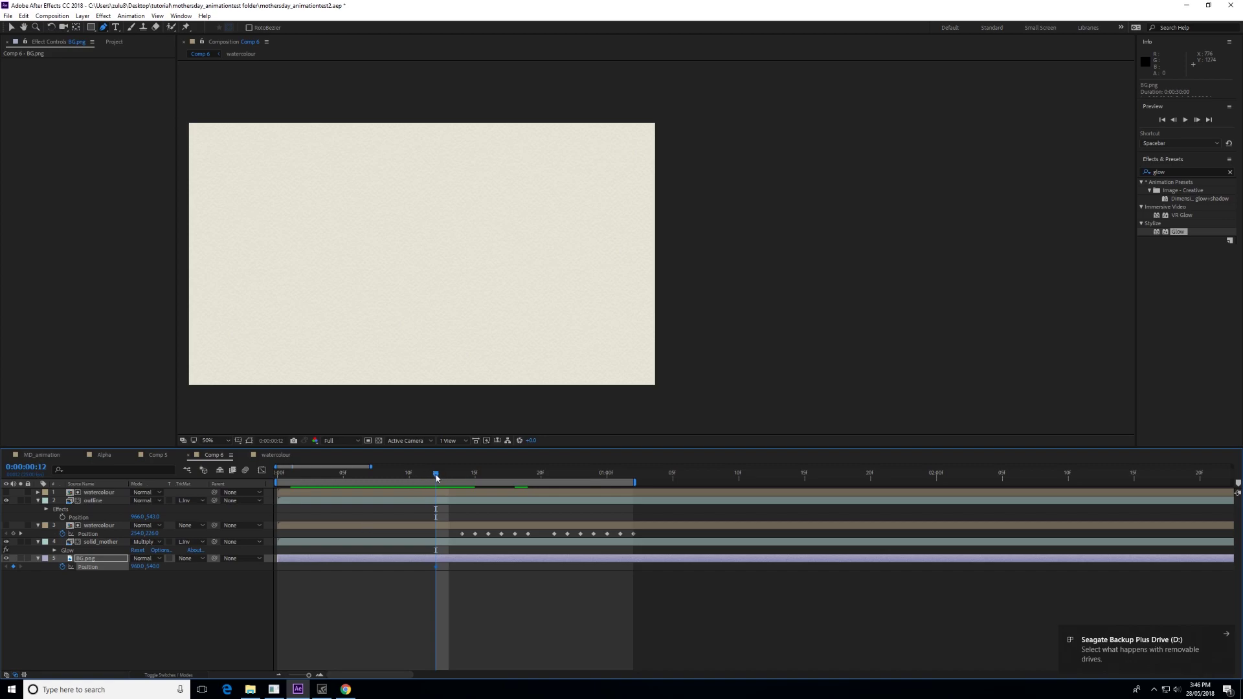
# At 0:00:00:13, shift the BG.png paper down and to the right to add a second Position keyframe
pyautogui.moveTo(440, 477); pyautogui.dragTo(446, 477)
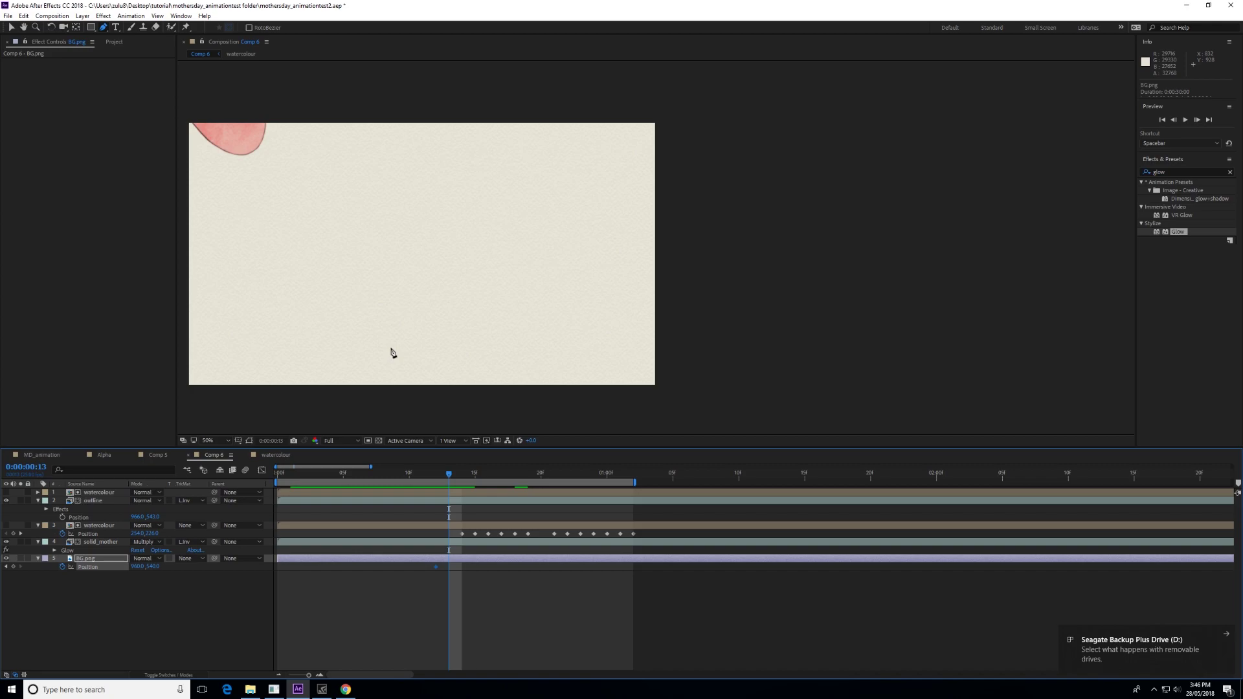
pyautogui.click(446, 477)
pyautogui.moveTo(446, 477); pyautogui.dragTo(448, 477)
pyautogui.press('Down')
pyautogui.press('Down')
pyautogui.press('Down')
pyautogui.press('Down')
pyautogui.hotkey('shift', 'Right')
pyautogui.hotkey('shift', 'Right')
pyautogui.hotkey('shift', 'Right')
pyautogui.click(12, 29)
pyautogui.moveTo(264, 213); pyautogui.dragTo(293, 230)
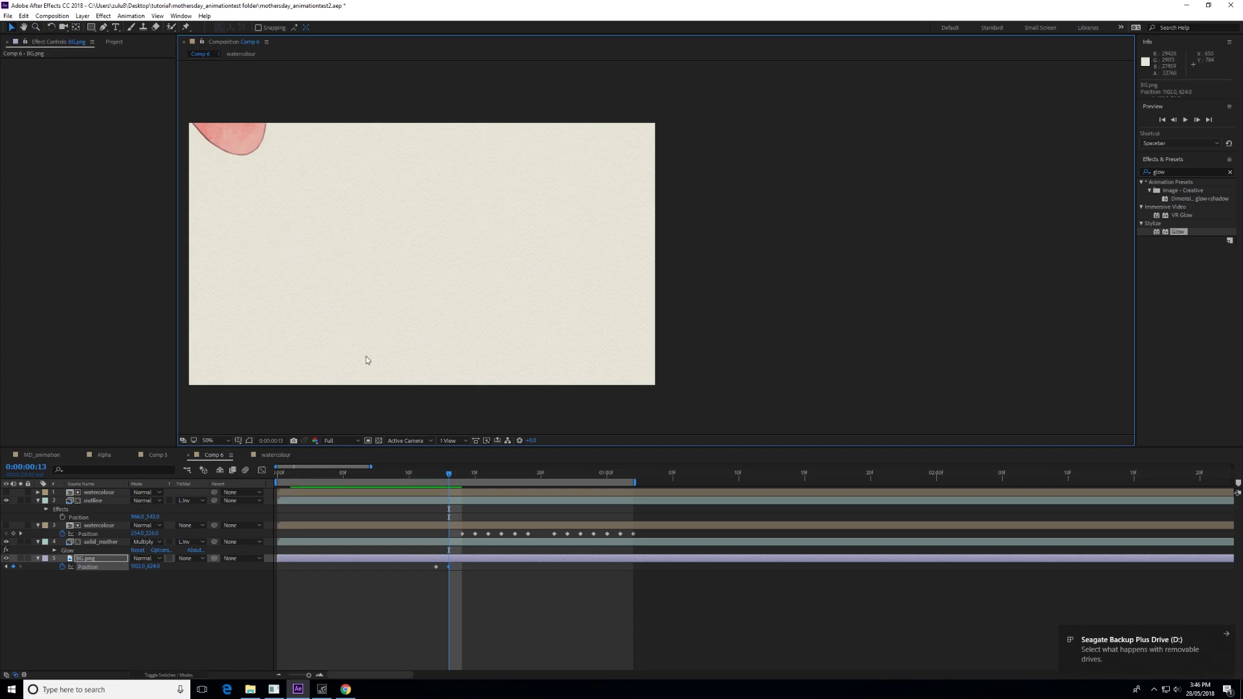
# Copy the BG.png Position keyframe to 0:00:00:14 and shift the paper up and to the left at 0:00:00:15
pyautogui.click(450, 567)
pyautogui.hotkey('ctrl', 'c')
pyautogui.moveTo(449, 479); pyautogui.dragTo(475, 477)
pyautogui.hotkey('ctrl', 'v')
pyautogui.moveTo(386, 365); pyautogui.dragTo(370, 358)
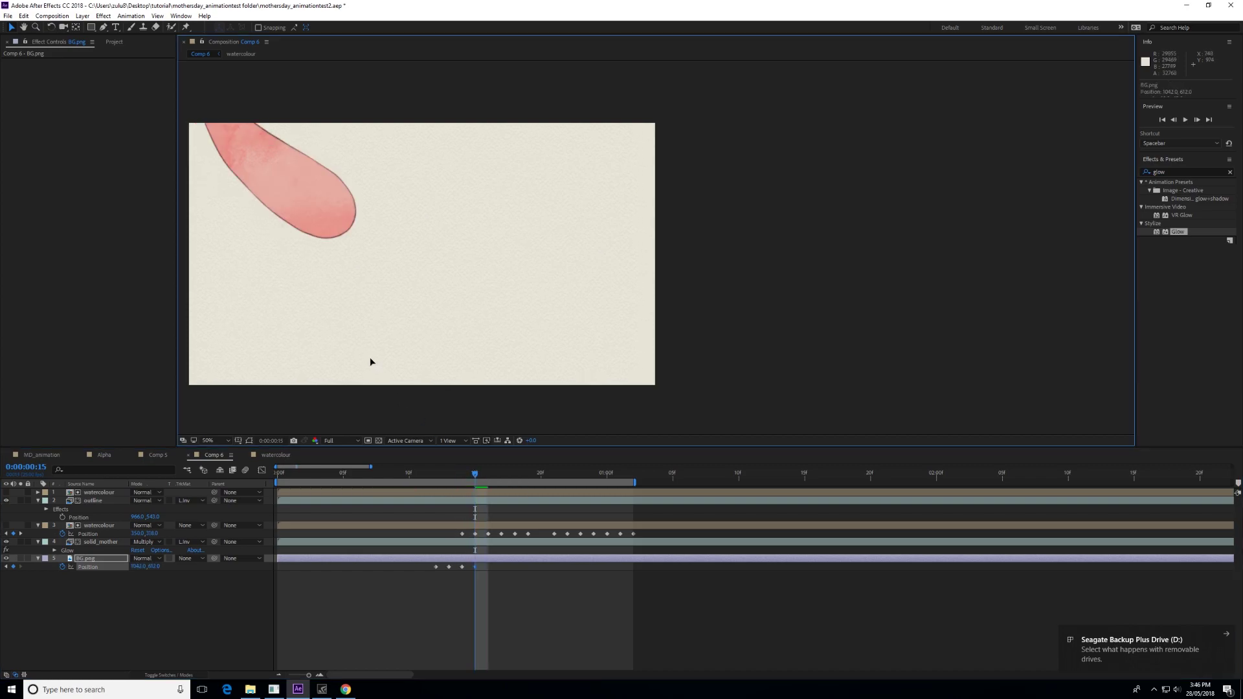
# Hold the BG.png position with a copied keyframe at 0:00:00:16 and shift the paper down and to the right at 0:00:00:17
pyautogui.click(475, 567)
pyautogui.hotkey('ctrl', 'c')
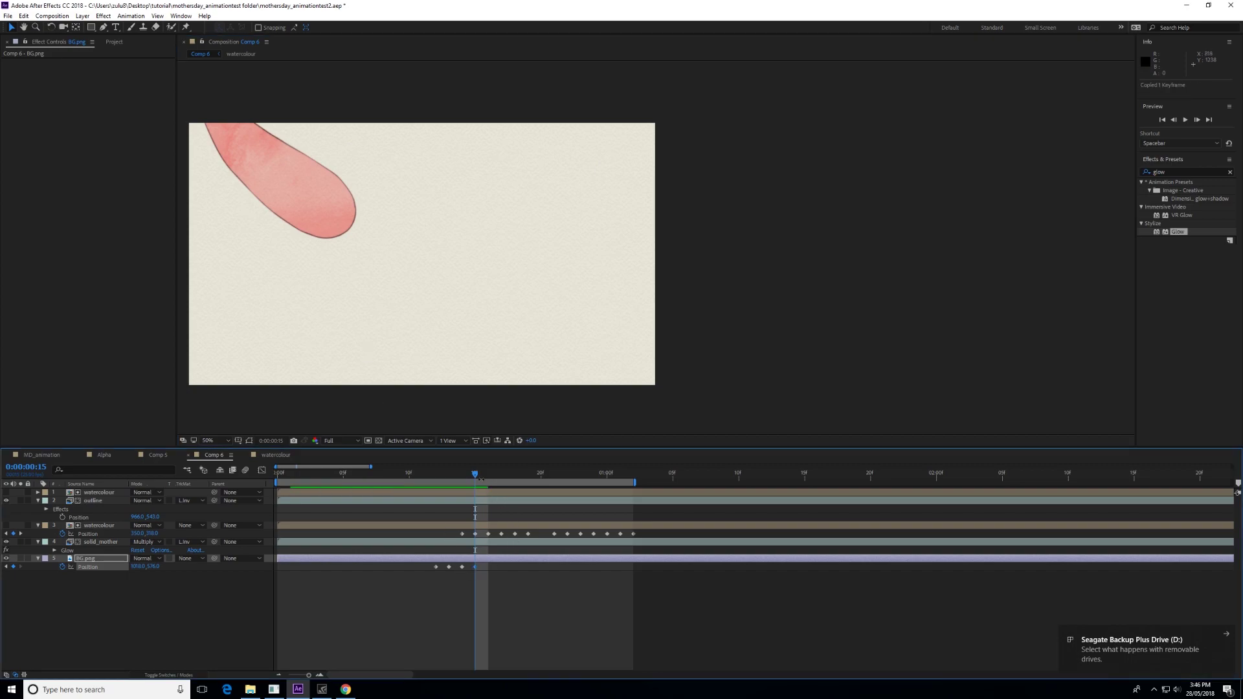
pyautogui.moveTo(478, 477); pyautogui.dragTo(502, 477)
pyautogui.hotkey('ctrl', 'v')
pyautogui.moveTo(343, 341); pyautogui.dragTo(369, 344)
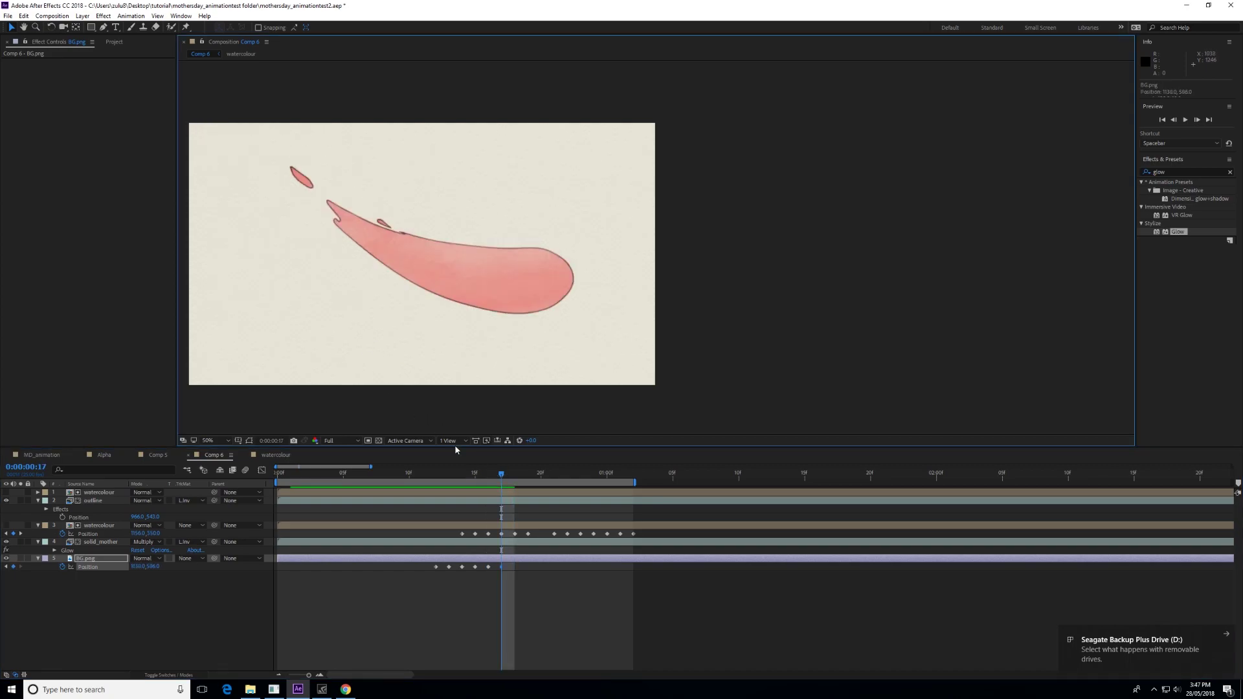
# Paste the BG.png Position keyframe from frame 17 at 0:00:00:18 and shift the paper upward at 0:00:00:19
pyautogui.hotkey('ctrl', 'c')
pyautogui.click(511, 477)
pyautogui.hotkey('ctrl', 'v')
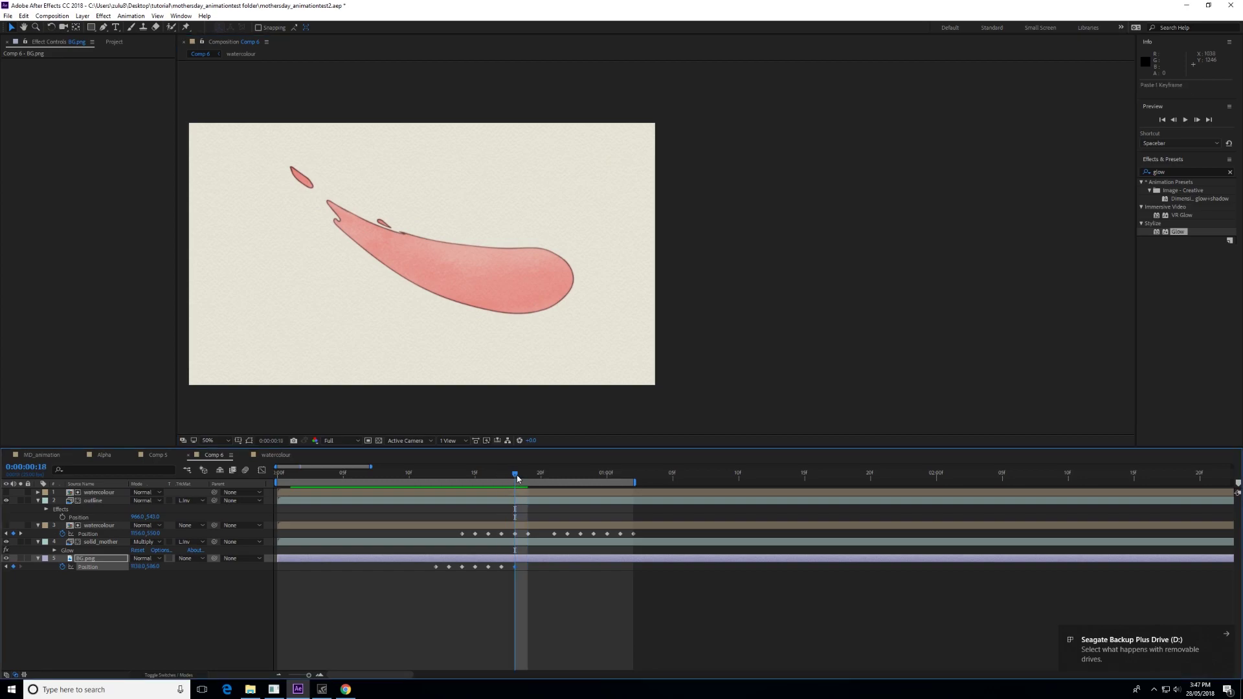
pyautogui.press('pagedown')
pyautogui.moveTo(401, 344); pyautogui.dragTo(400, 321)
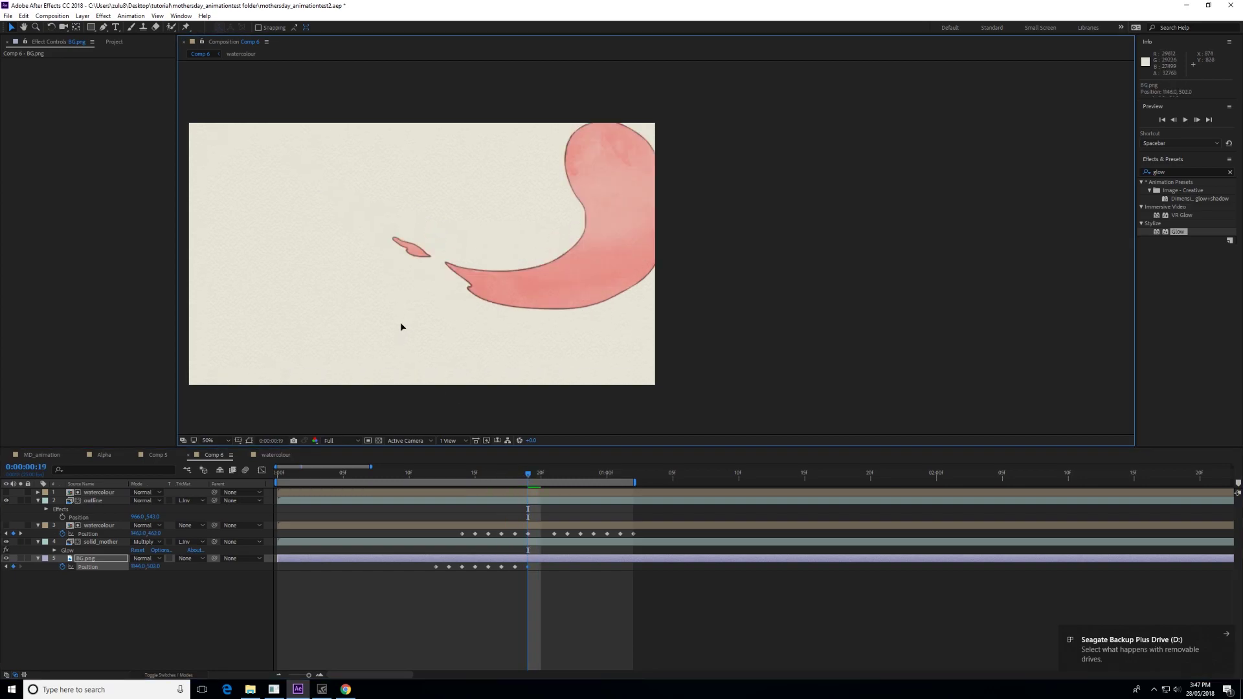
# Copy the BG.png Position keyframe from frame 19 to 0:00:00:21 and shift the paper slightly up and left at 0:00:00:22
pyautogui.hotkey('ctrl', 'c')
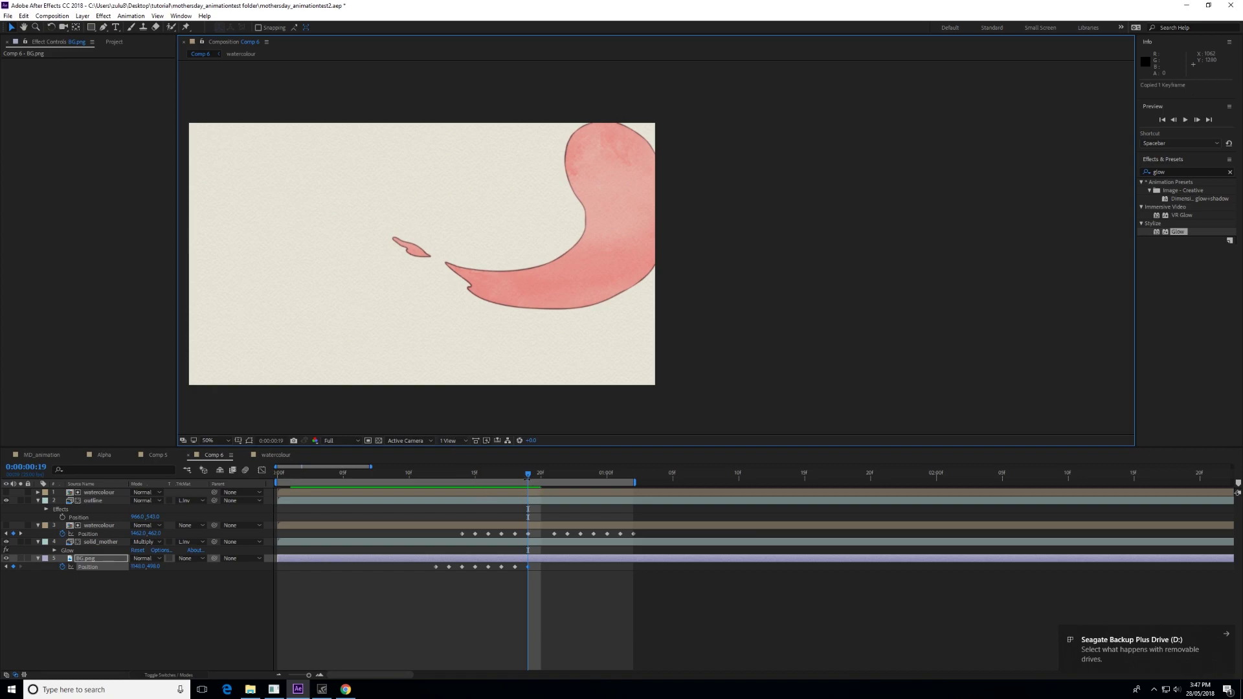
pyautogui.moveTo(528, 477); pyautogui.dragTo(555, 477)
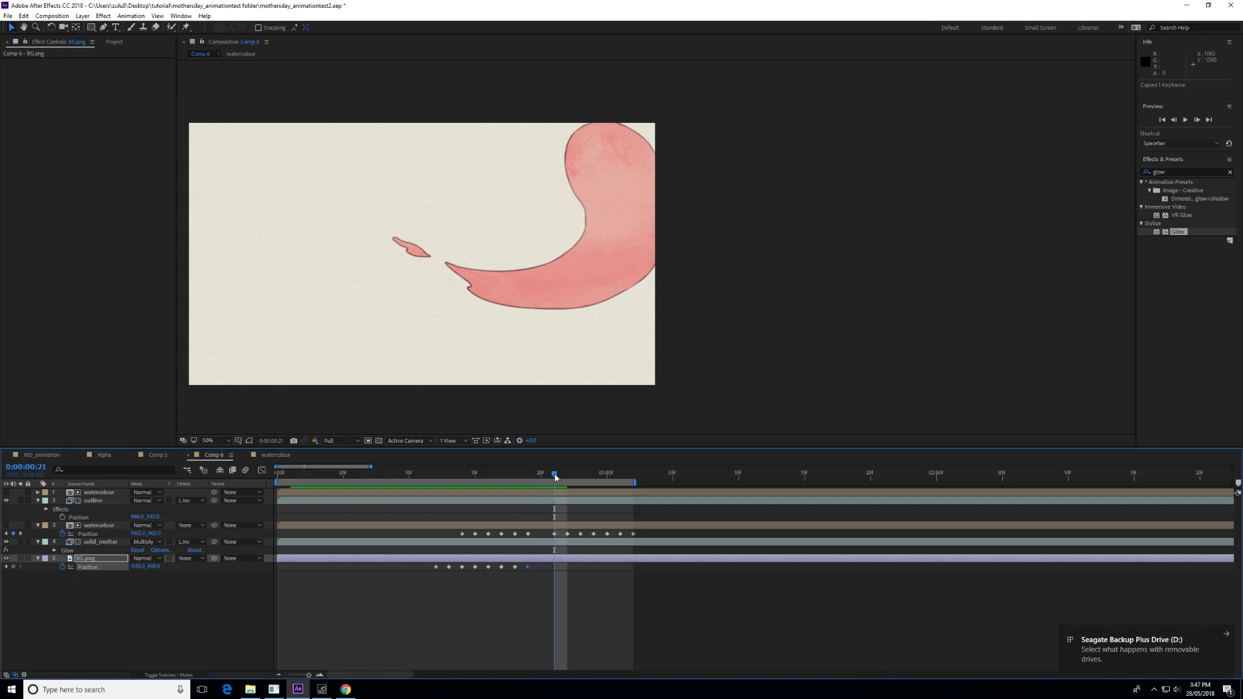
pyautogui.hotkey('ctrl', 'v')
pyautogui.moveTo(555, 477)
pyautogui.mouseDown()
pyautogui.moveTo(529, 477)
pyautogui.moveTo(567, 477)
pyautogui.mouseUp()
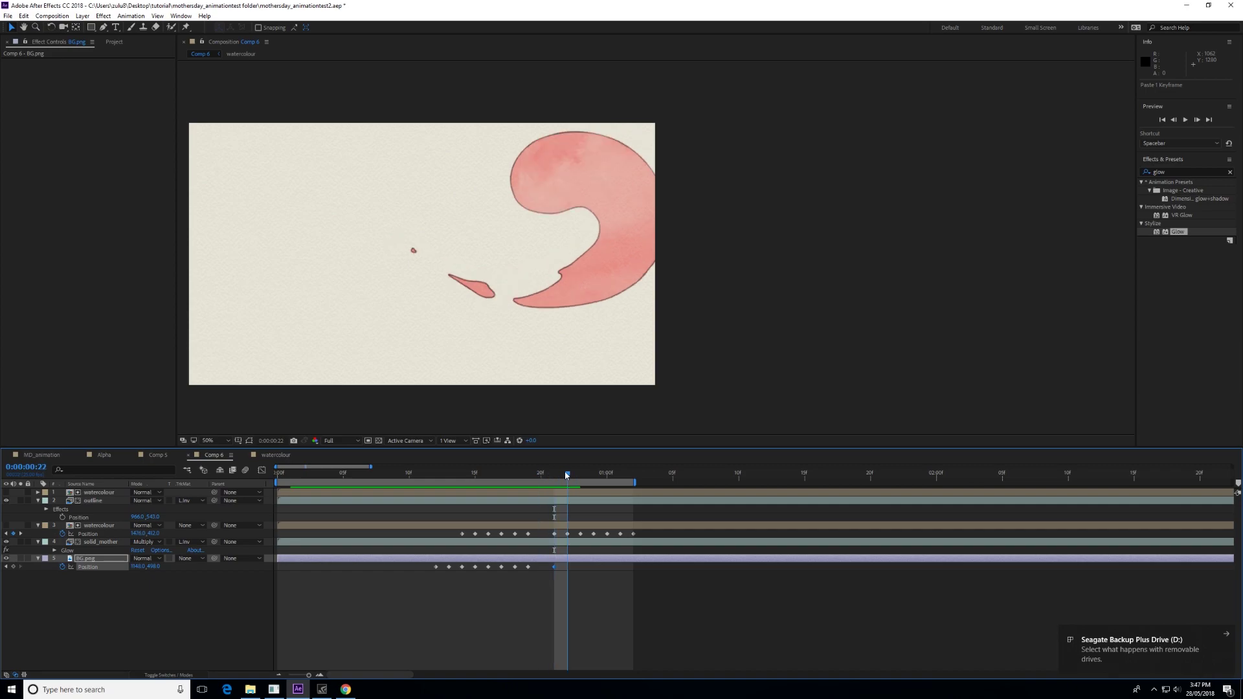
pyautogui.moveTo(405, 328)
pyautogui.mouseDown()
pyautogui.moveTo(414, 312)
pyautogui.moveTo(395, 327)
pyautogui.mouseUp()
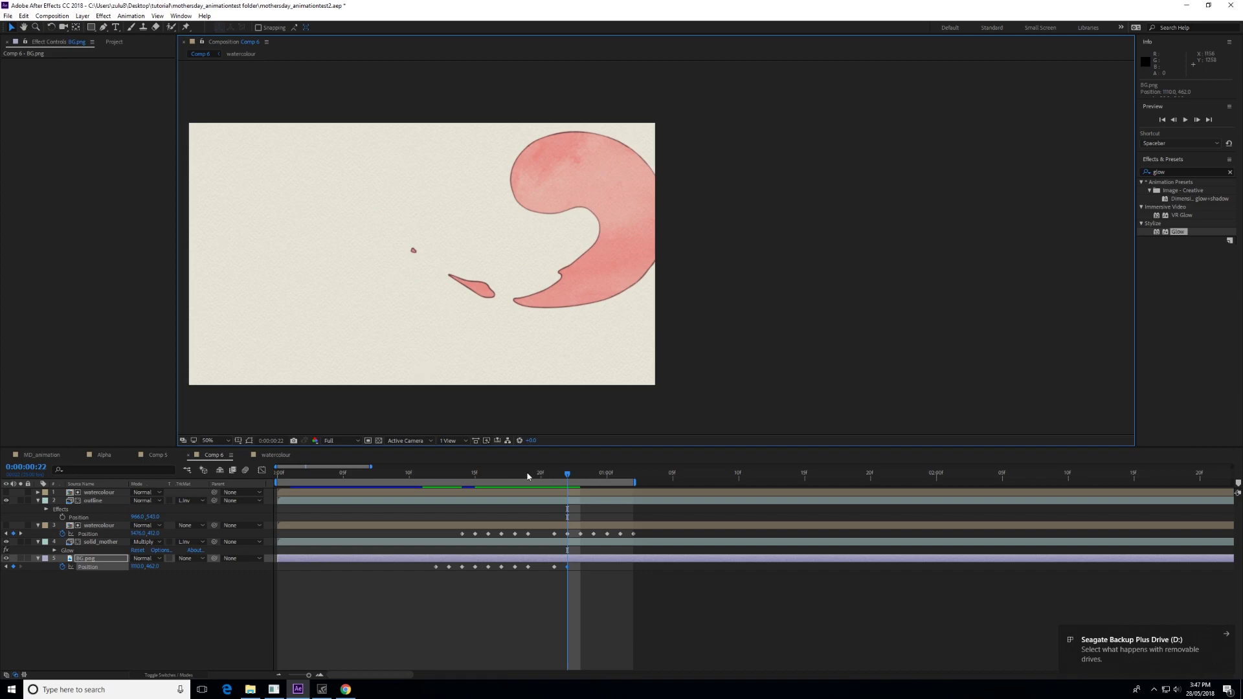
# Duplicate the BG.png Position keyframe from frame 22 at 0:00:00:23 and shift the paper down and to the left at 0:00:00:24
pyautogui.hotkey('ctrl', 'c')
pyautogui.hotkey('ctrl', 'f')
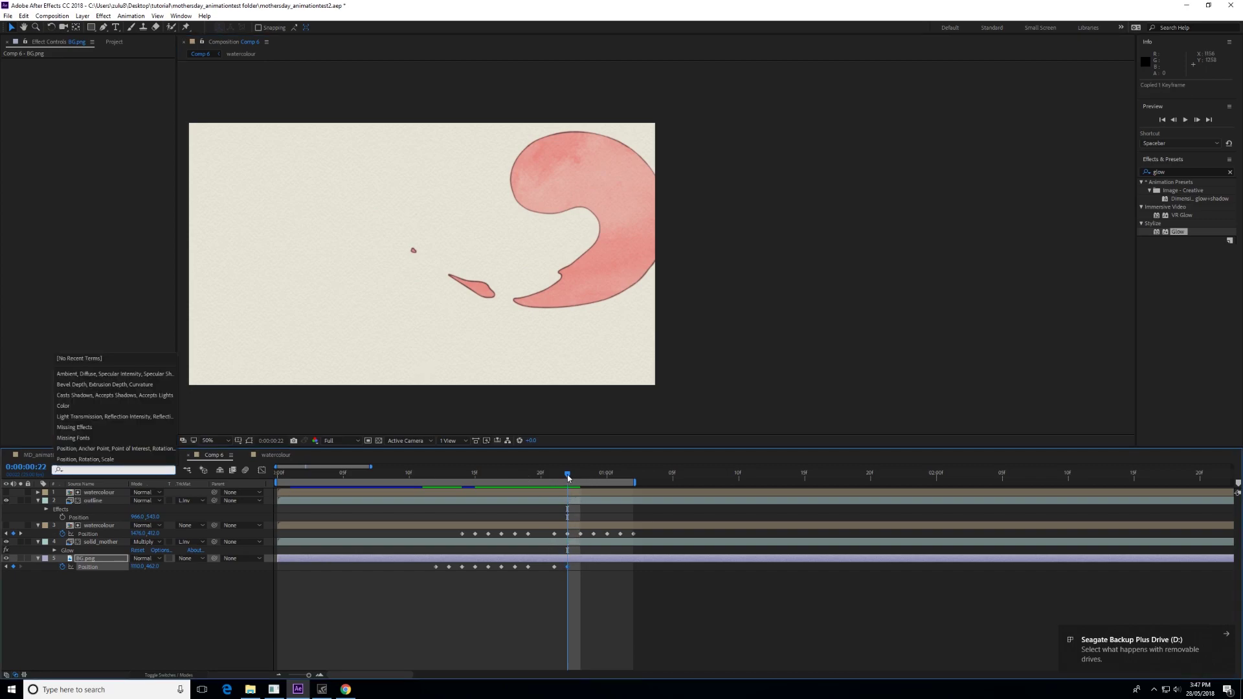
pyautogui.click(280, 615)
pyautogui.click(567, 567)
pyautogui.hotkey('ctrl', 'c')
pyautogui.moveTo(567, 480); pyautogui.dragTo(574, 477)
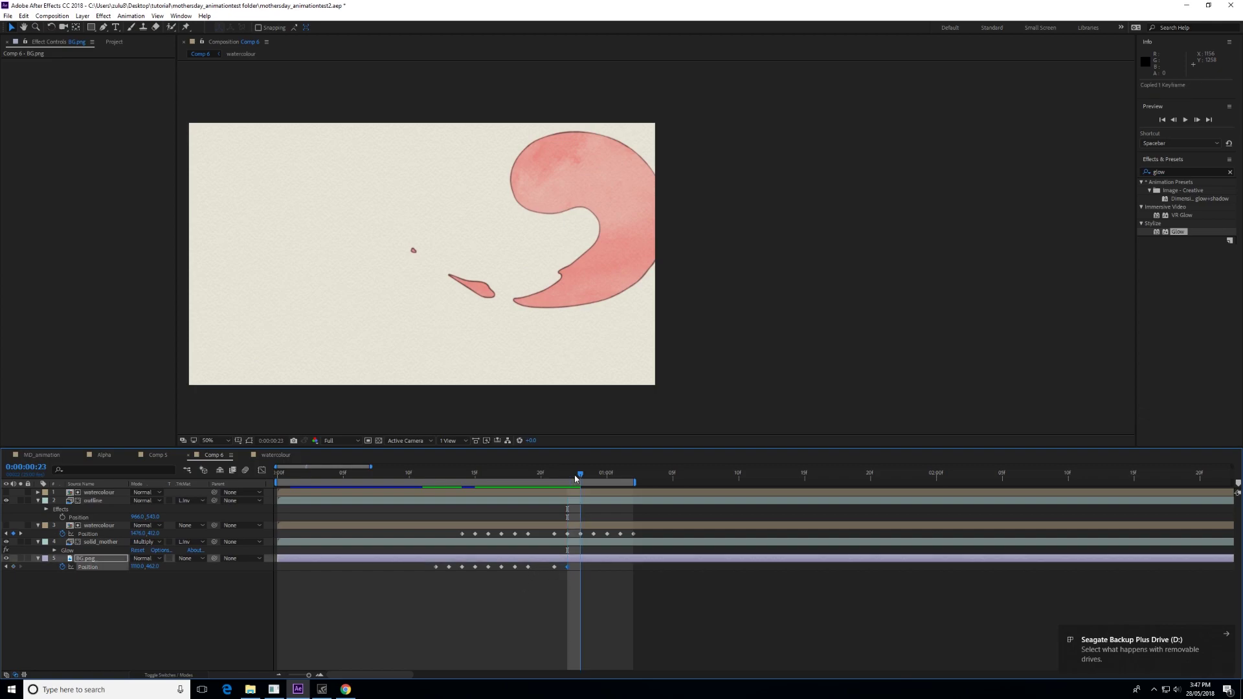
pyautogui.hotkey('ctrl', 'v')
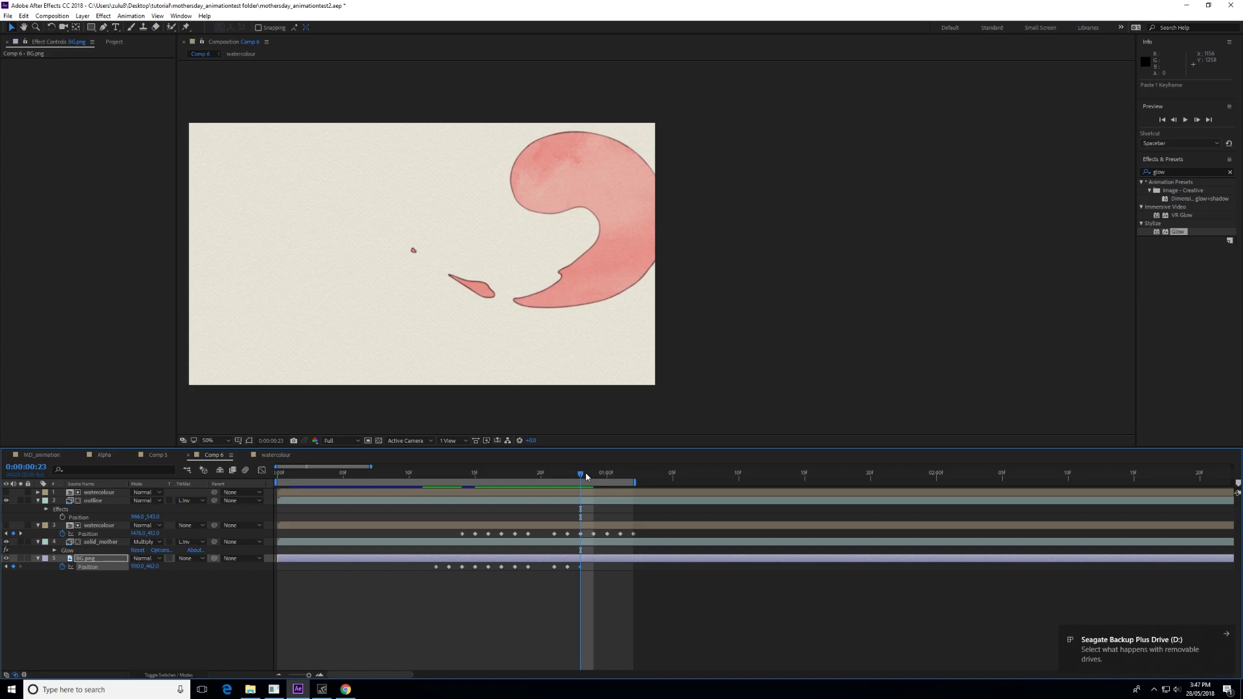
pyautogui.click(593, 477)
pyautogui.click(461, 341)
pyautogui.moveTo(448, 358); pyautogui.dragTo(444, 361)
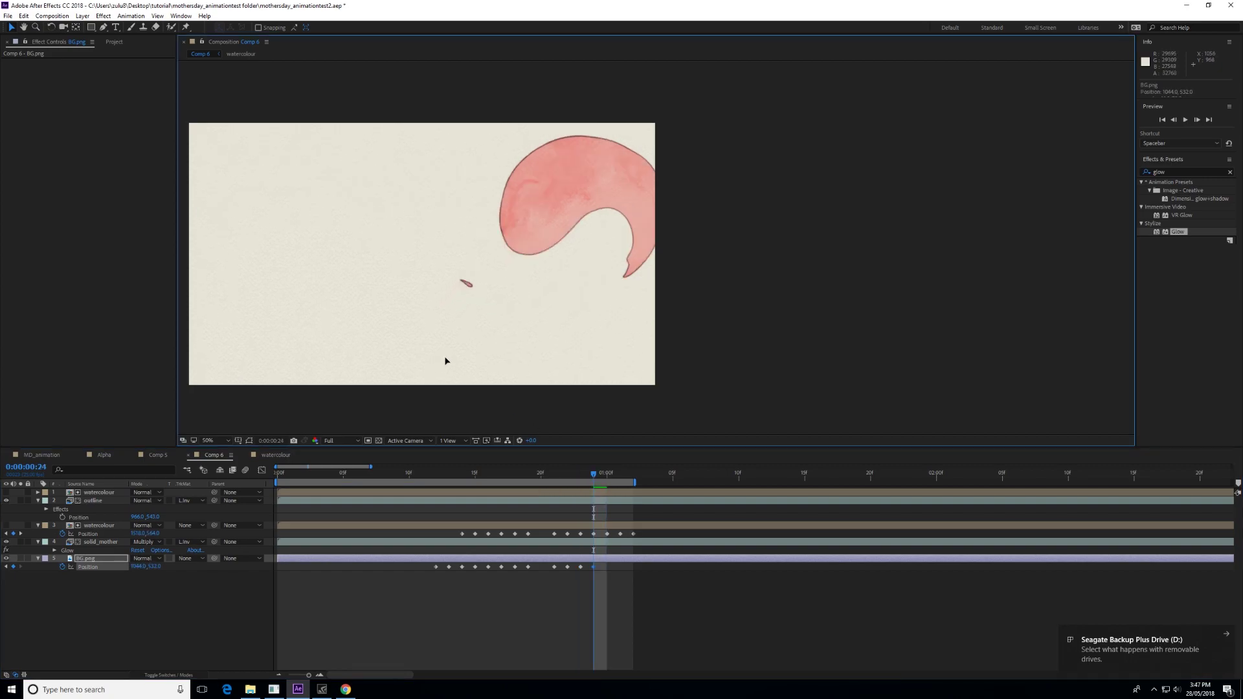
# Hold the BG.png position with a copied keyframe at 0:00:01:00 and shift the paper down and to the right at 0:00:01:01
pyautogui.hotkey('ctrl', 'c')
pyautogui.click(604, 477)
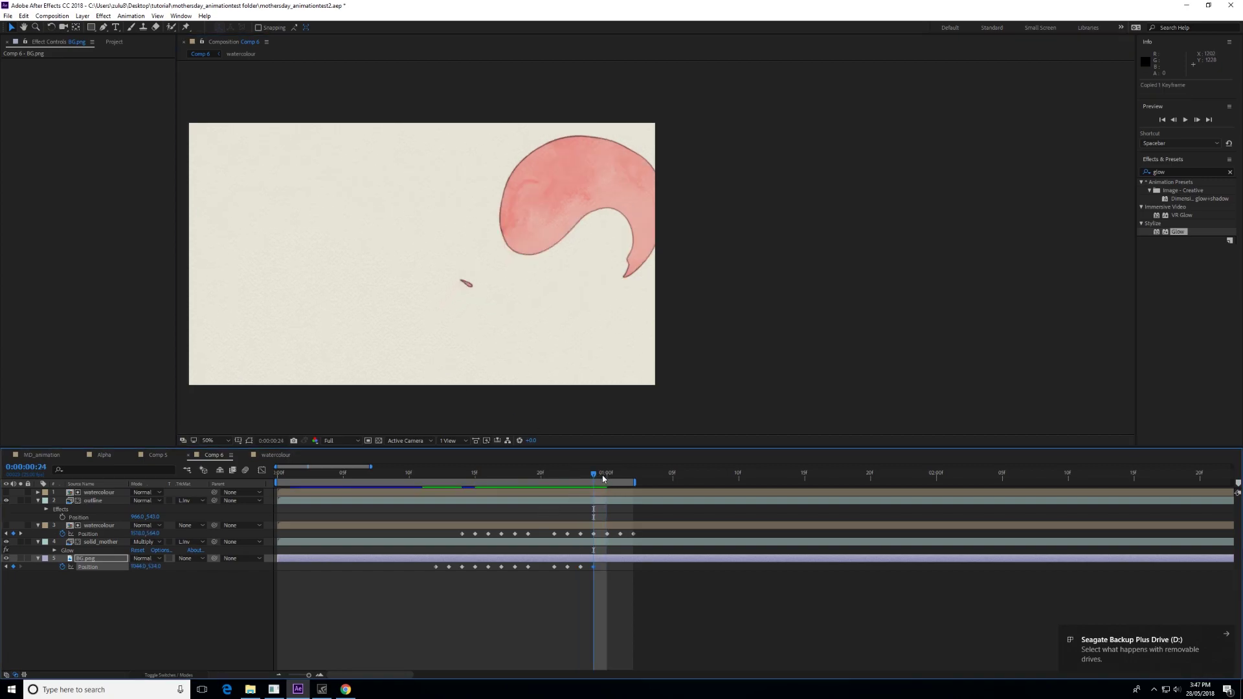
pyautogui.hotkey('ctrl', 'v')
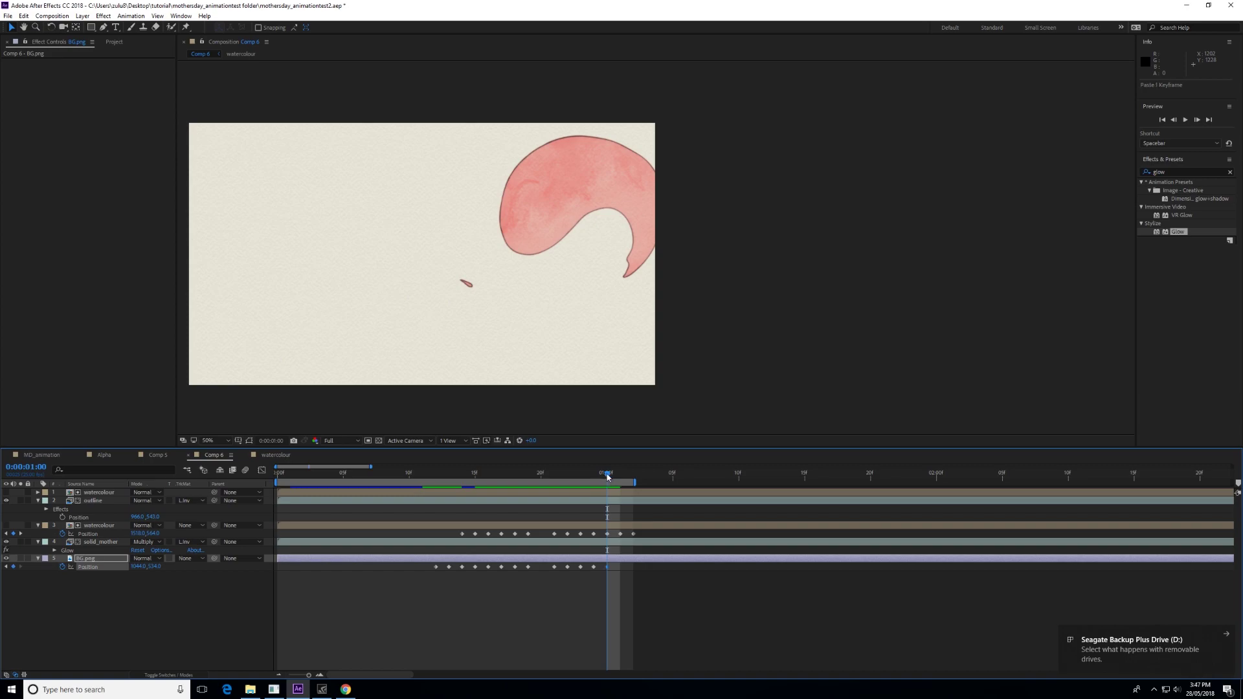
pyautogui.moveTo(608, 477); pyautogui.dragTo(620, 478)
pyautogui.moveTo(438, 341)
pyautogui.mouseDown()
pyautogui.moveTo(464, 355)
pyautogui.moveTo(442, 362)
pyautogui.mouseUp()
pyautogui.hotkey('ctrl', 'c')
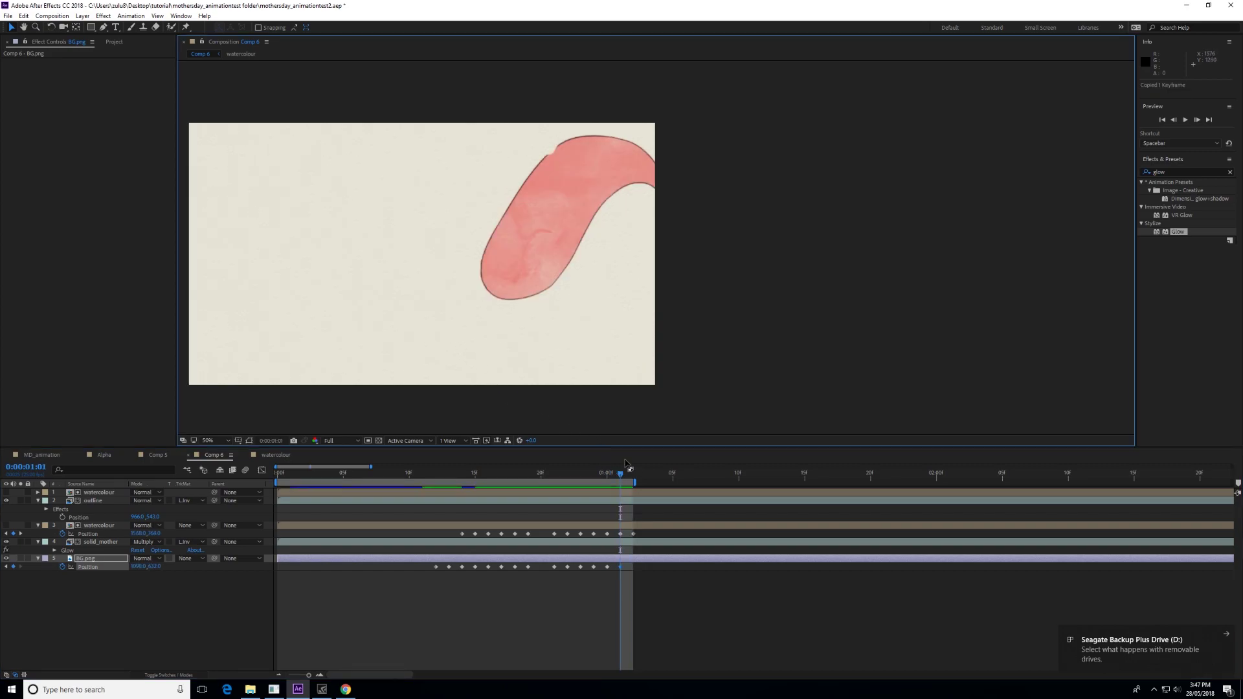
# Paste the copied BG.png Position keyframe at 0:00:01:02 and preview the animation from the first frame
pyautogui.moveTo(620, 478); pyautogui.dragTo(634, 478)
pyautogui.hotkey('ctrl', 'v')
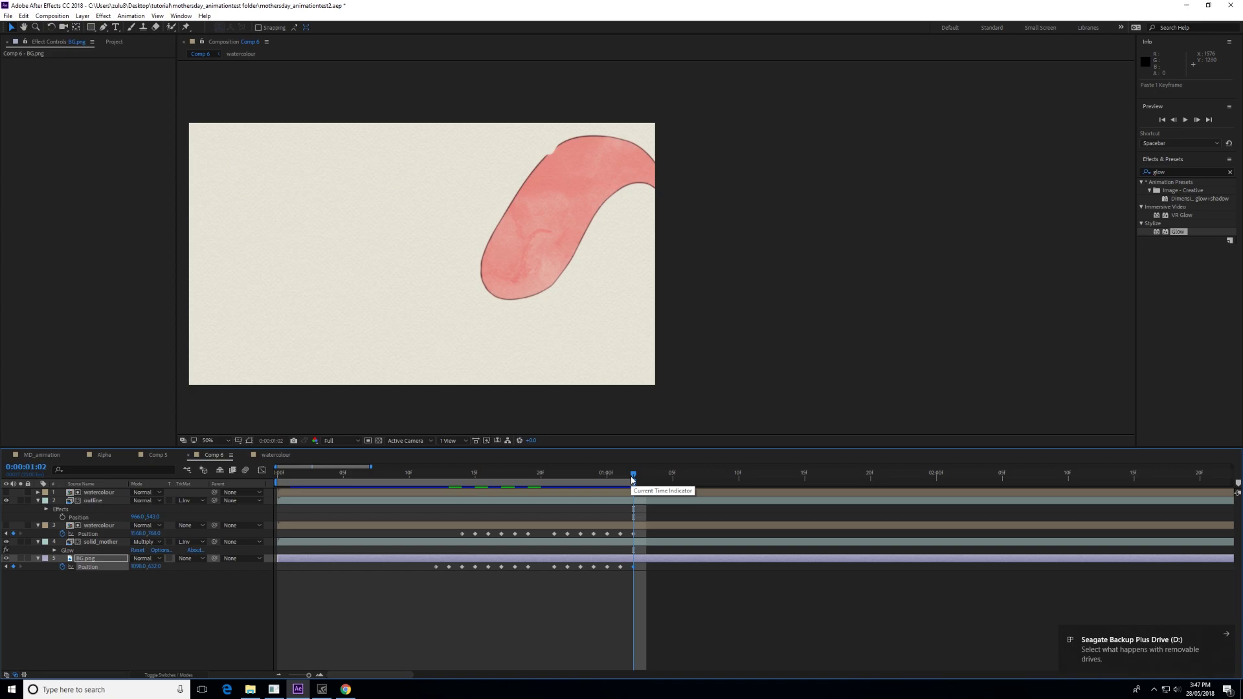
pyautogui.moveTo(633, 477); pyautogui.dragTo(266, 482)
pyautogui.press('space')
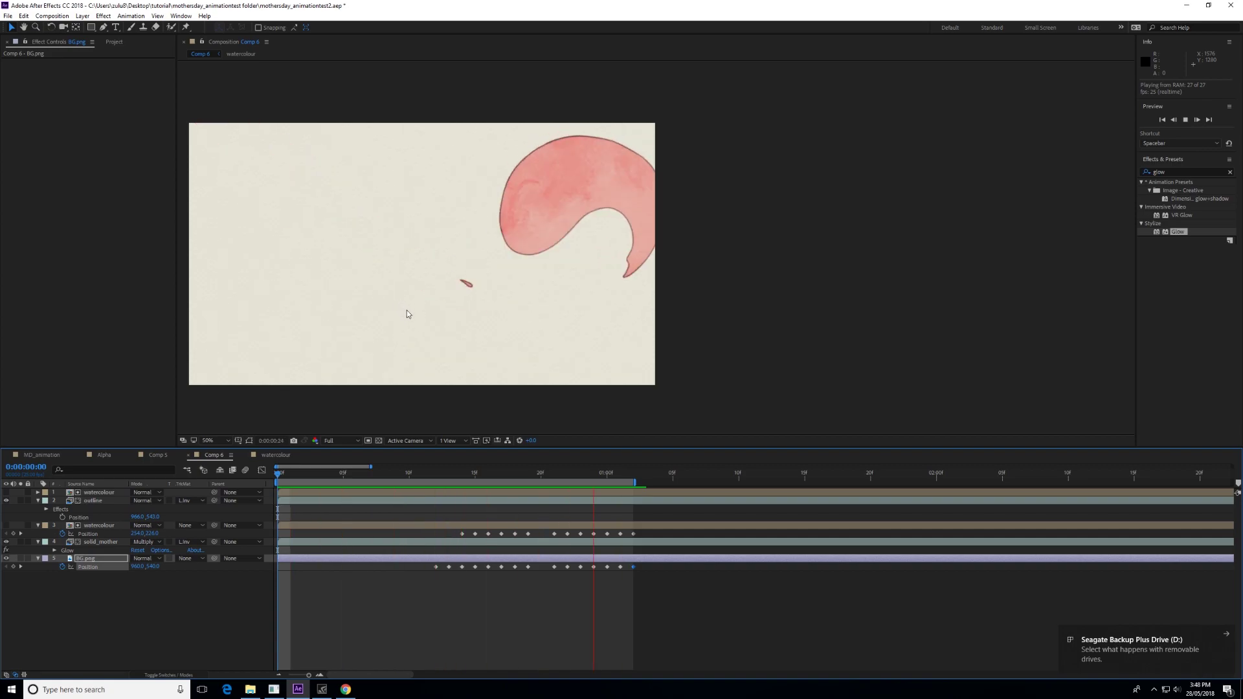
# Examine the shifting paper texture during playback at 100% magnification and again at 50%
pyautogui.press('space')
pyautogui.scroll(2, 401, 305)
pyautogui.moveTo(418, 317); pyautogui.dragTo(731, 283)
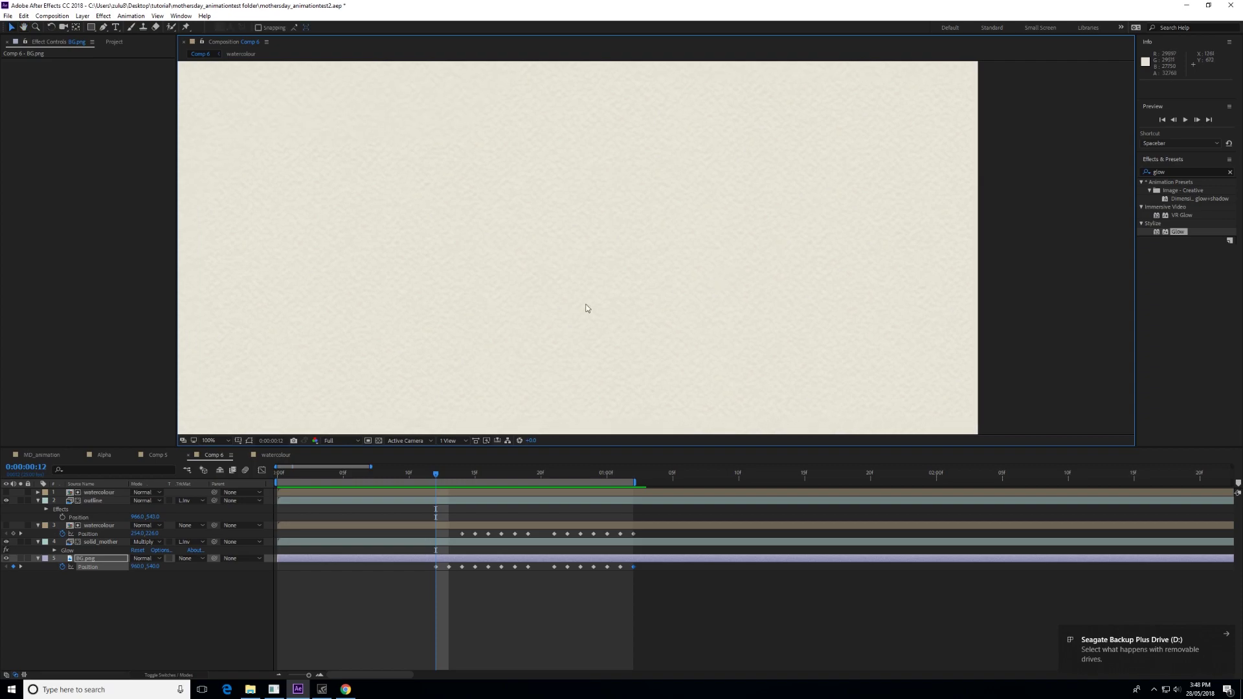
pyautogui.press('space')
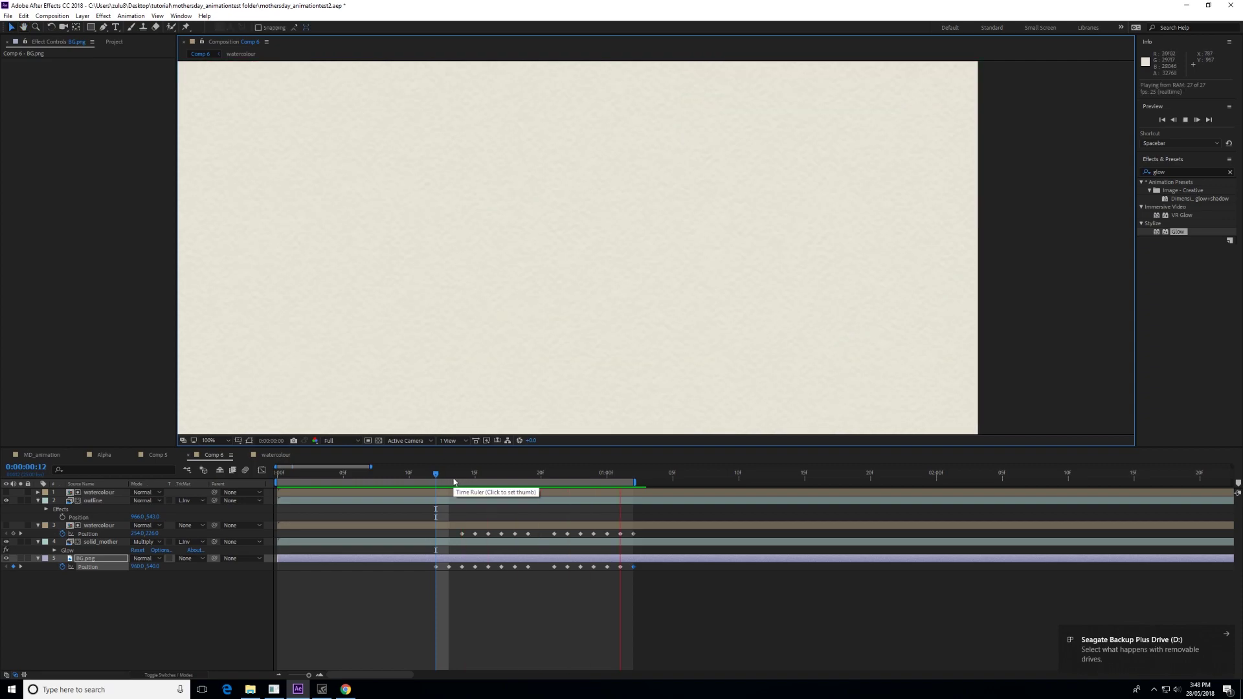
pyautogui.press(',')
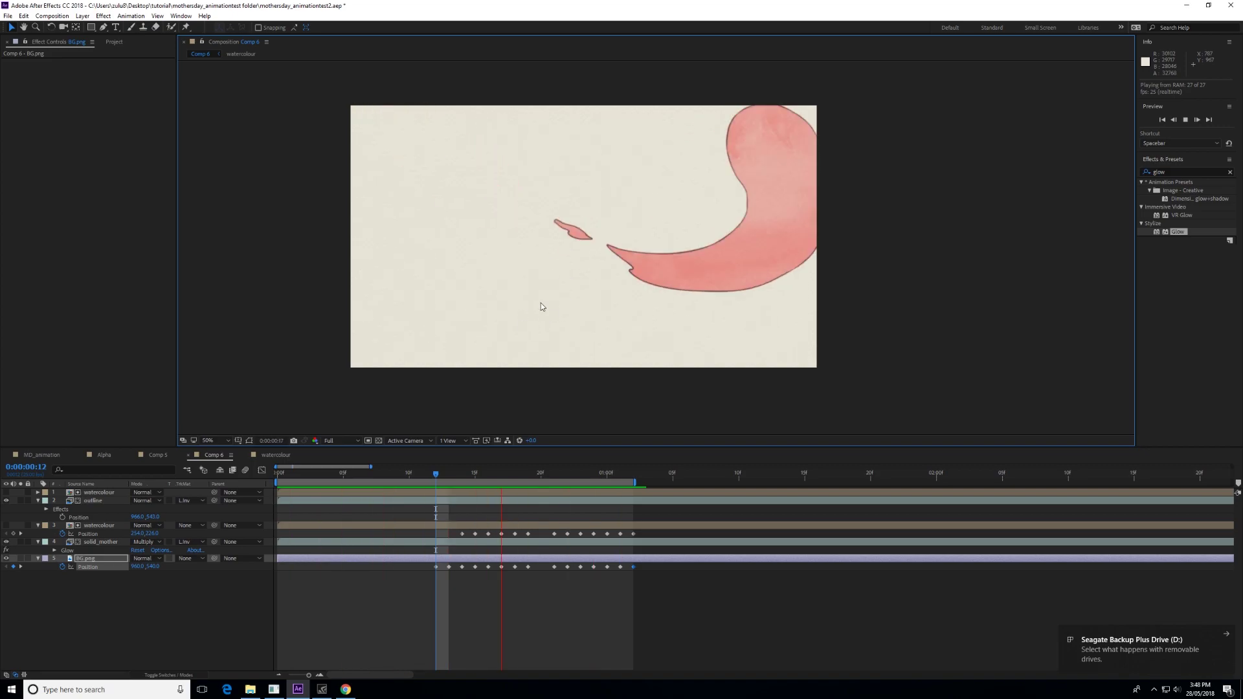
pyautogui.press('space')
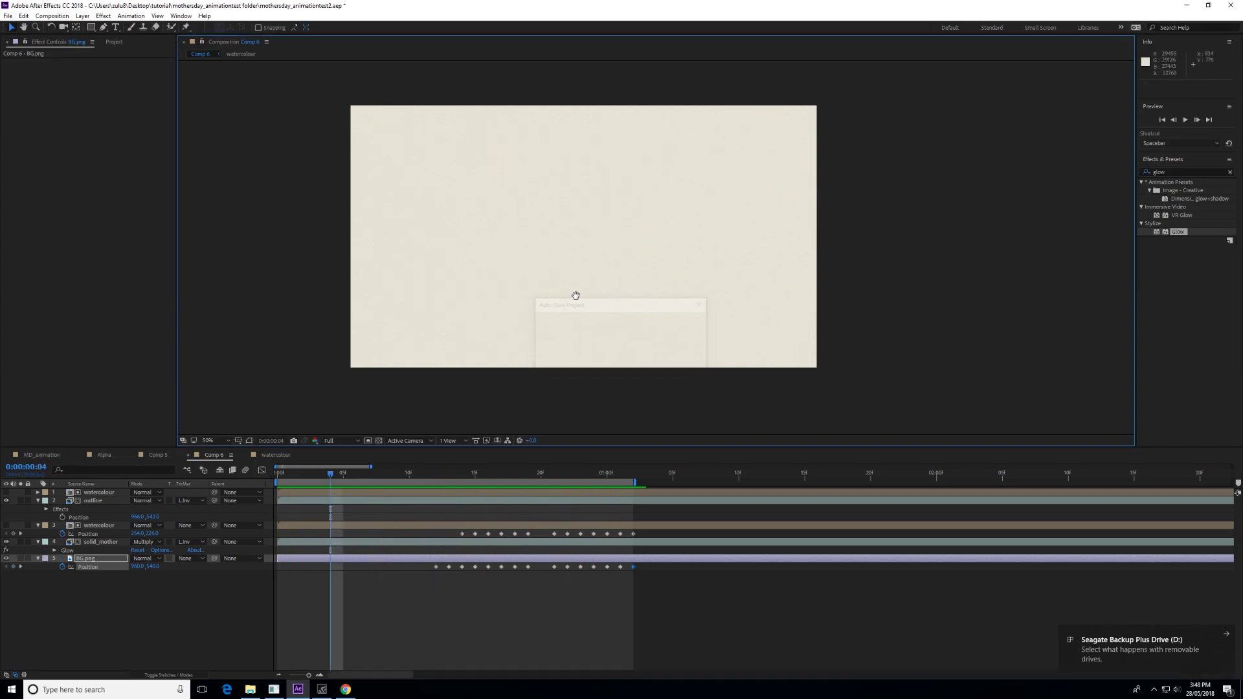
# Scrub to 0:00:00:16 and play back the moving paper background together with the watercolour strokes
pyautogui.moveTo(573, 293); pyautogui.dragTo(535, 317)
pyautogui.moveTo(349, 479); pyautogui.dragTo(490, 468)
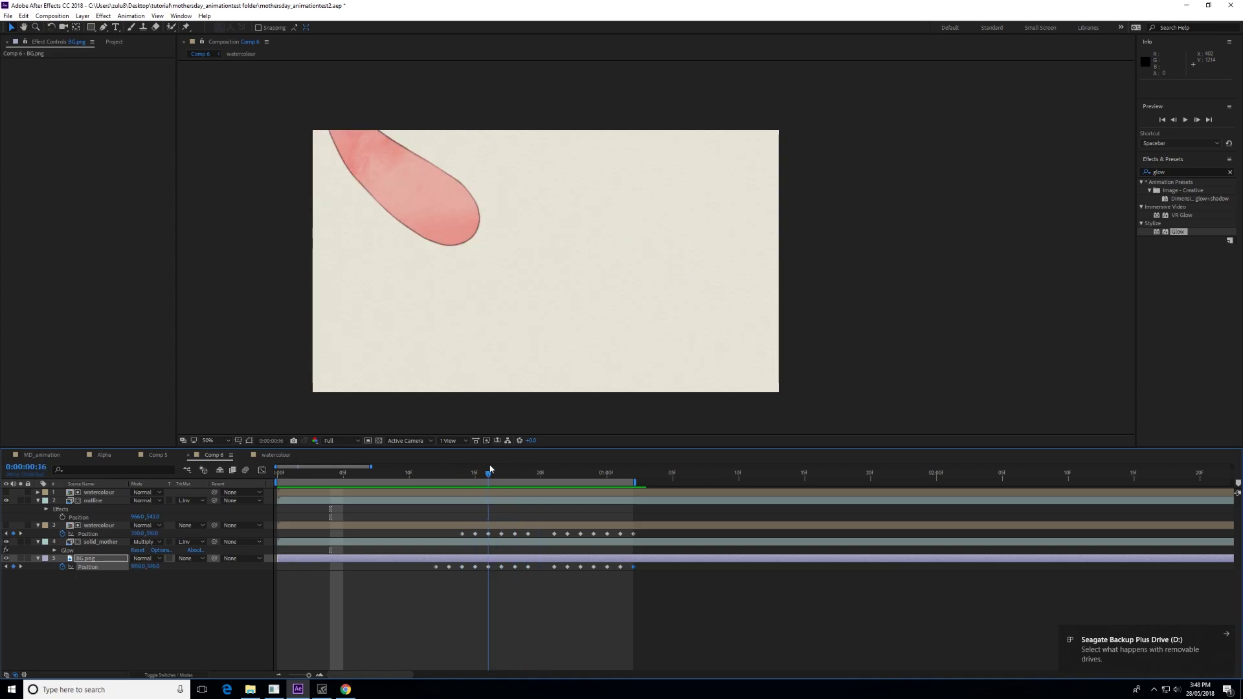
pyautogui.press('space')
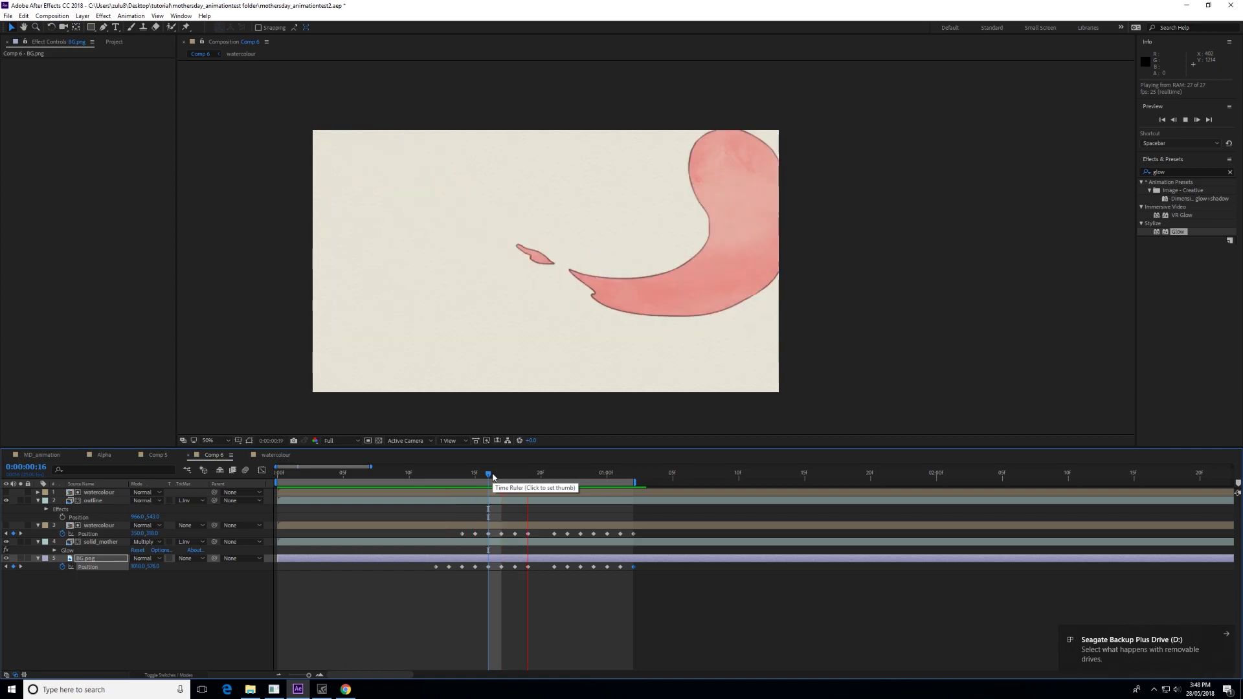
pyautogui.press('space')
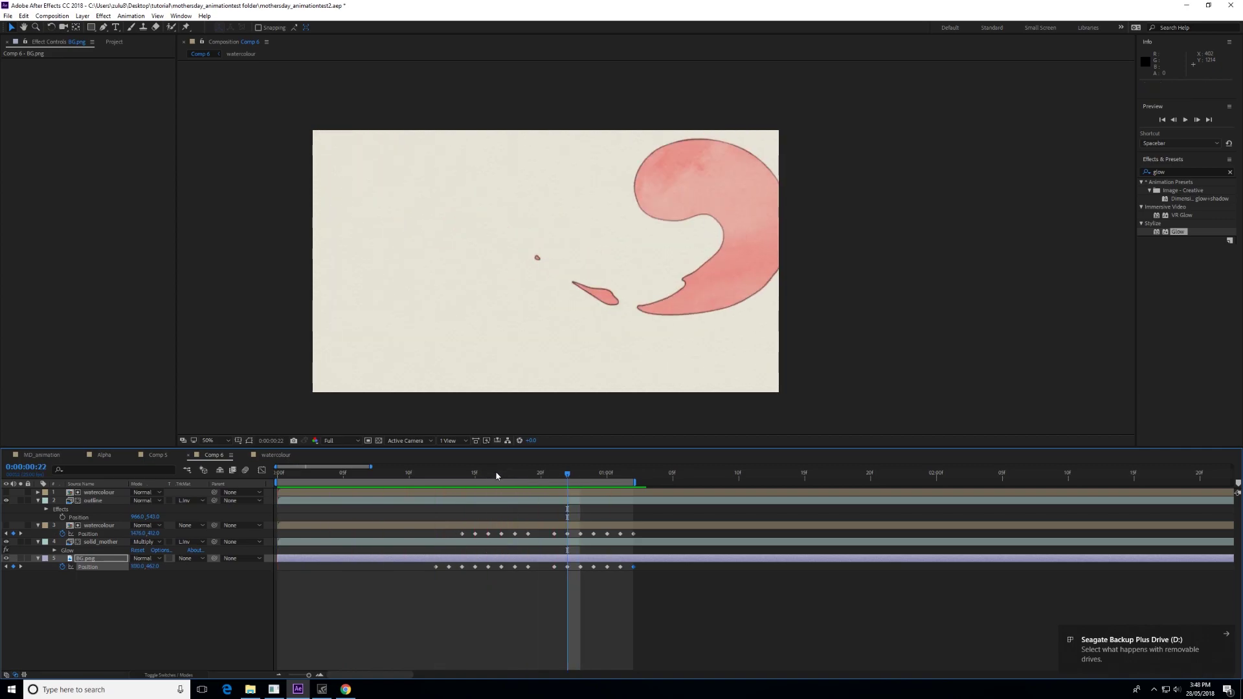
# Compare the paper and stroke textures at frames 17, 18 and 15, and replay the animation from the beginning
pyautogui.click(498, 475)
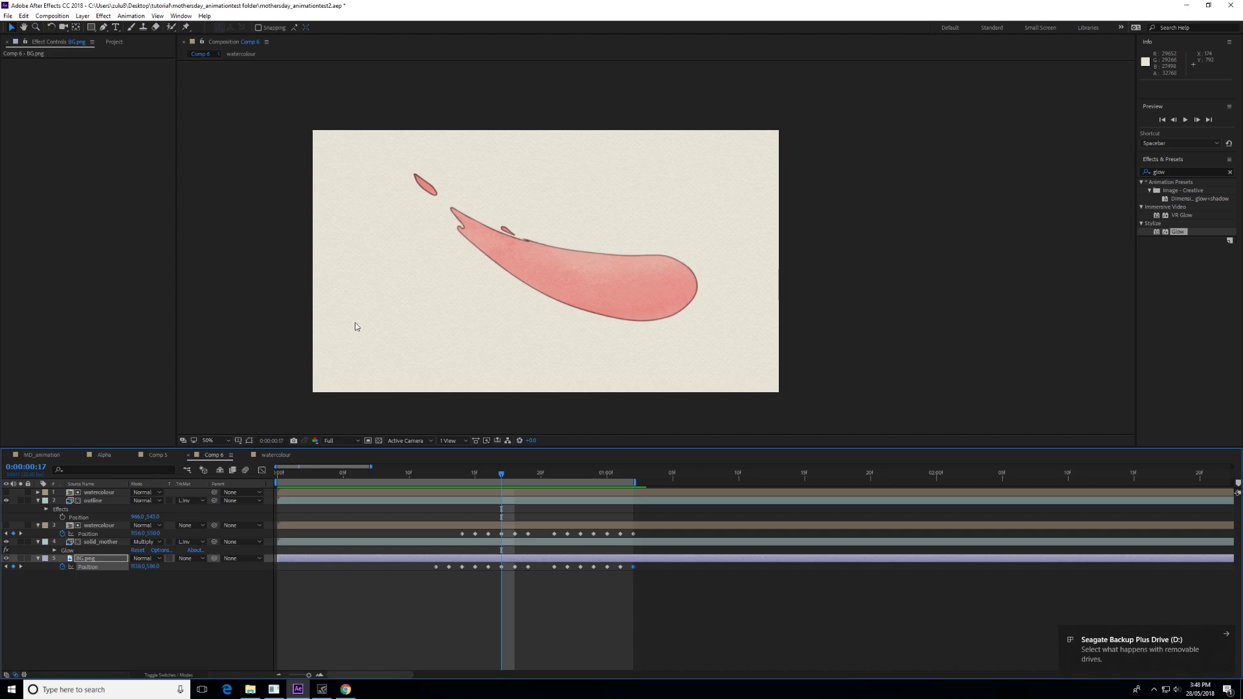
pyautogui.moveTo(503, 477)
pyautogui.mouseDown()
pyautogui.moveTo(480, 478)
pyautogui.moveTo(551, 475)
pyautogui.moveTo(489, 475)
pyautogui.moveTo(544, 477)
pyautogui.moveTo(513, 478)
pyautogui.mouseUp()
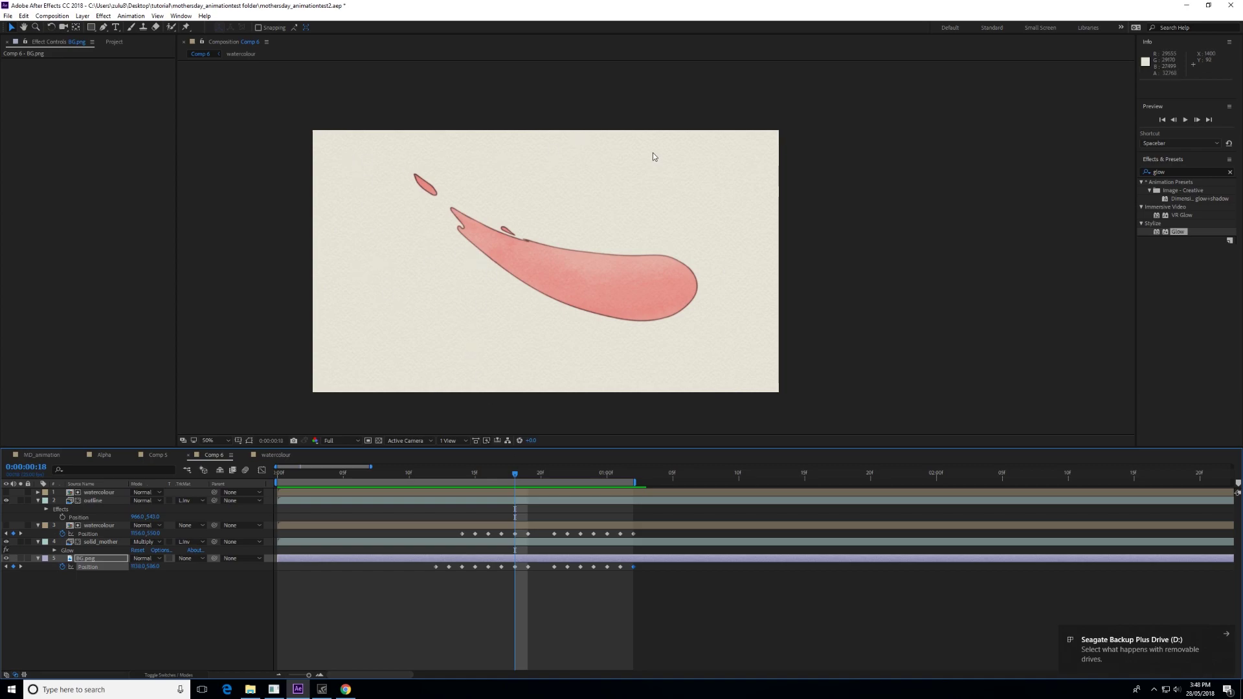
pyautogui.moveTo(516, 475); pyautogui.dragTo(481, 481)
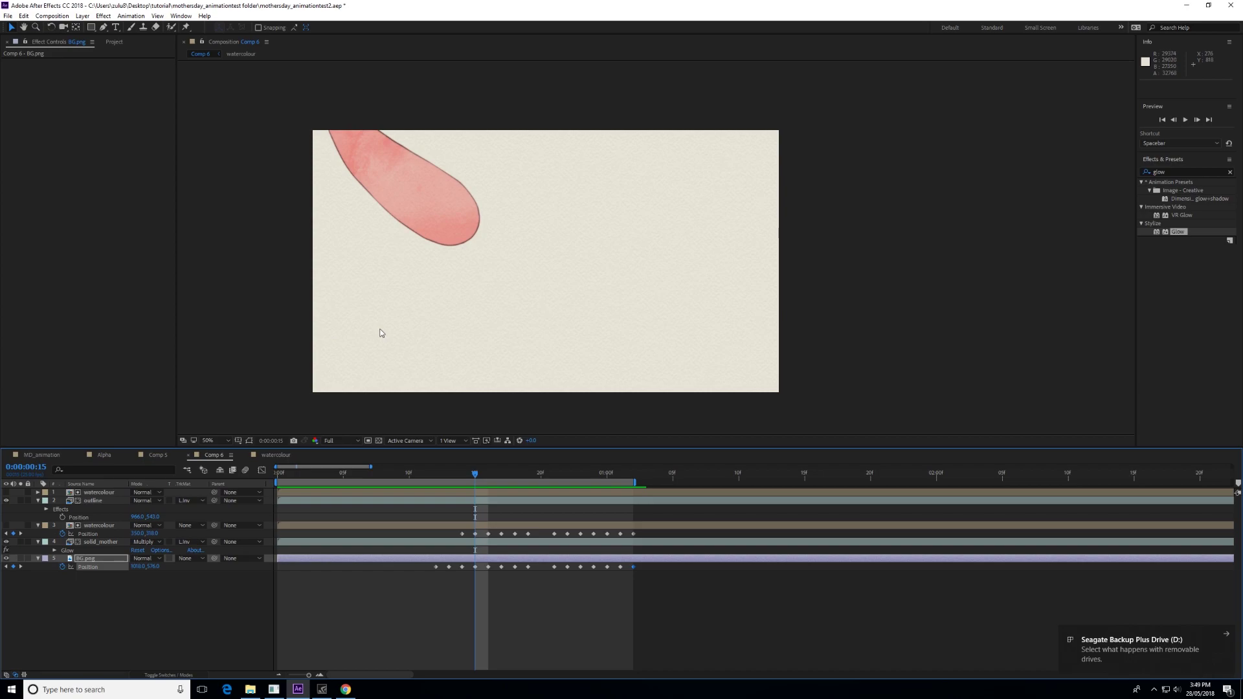
pyautogui.moveTo(479, 472); pyautogui.dragTo(270, 484)
pyautogui.press('space')
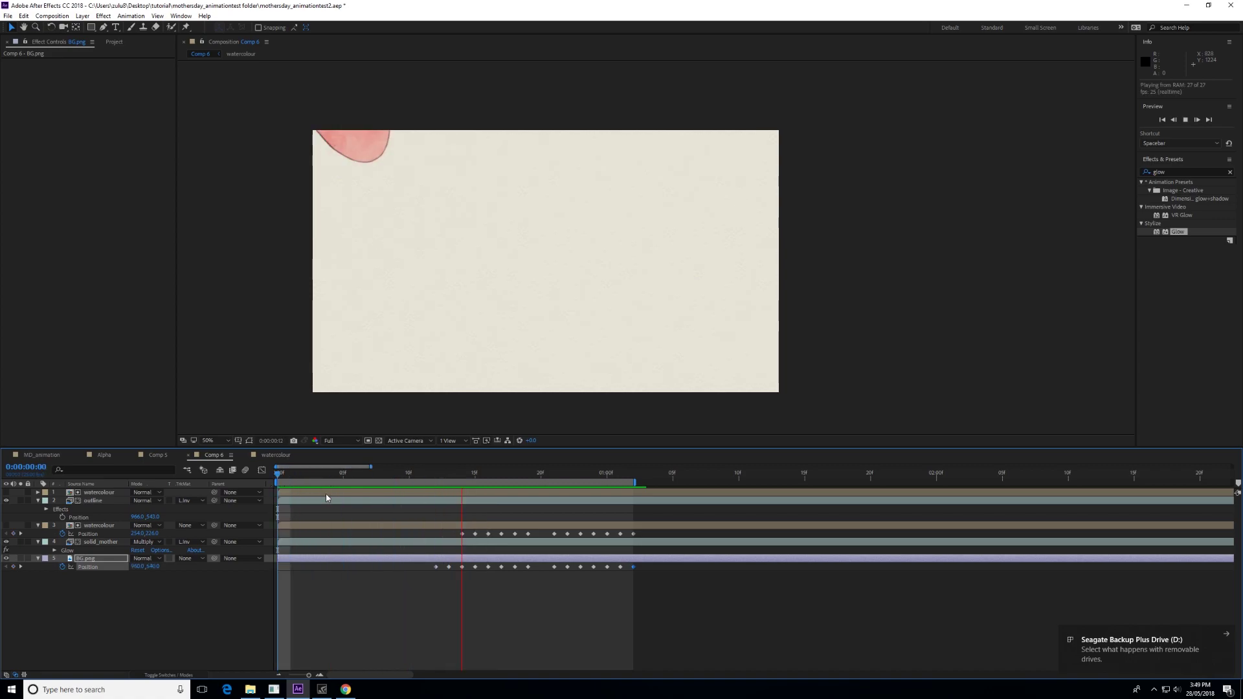